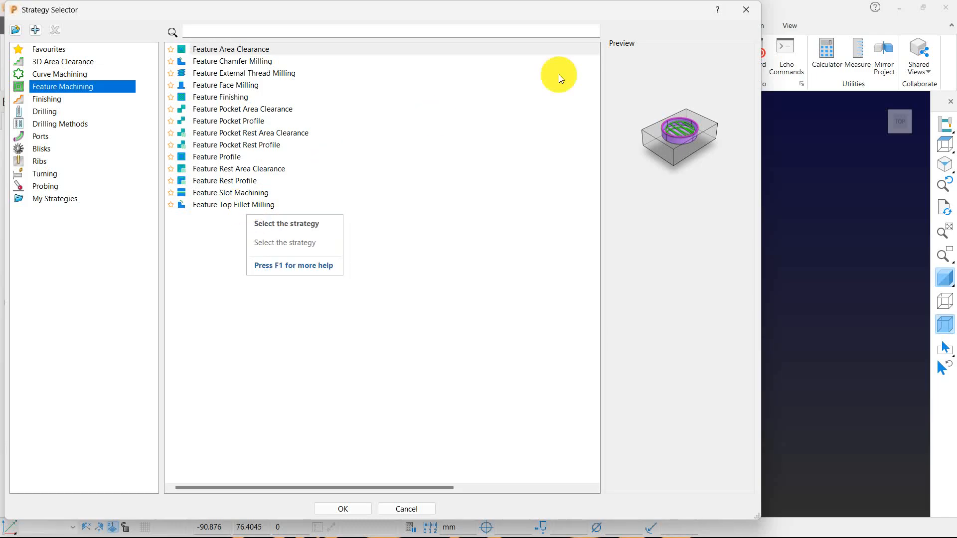
left_click(746, 9)
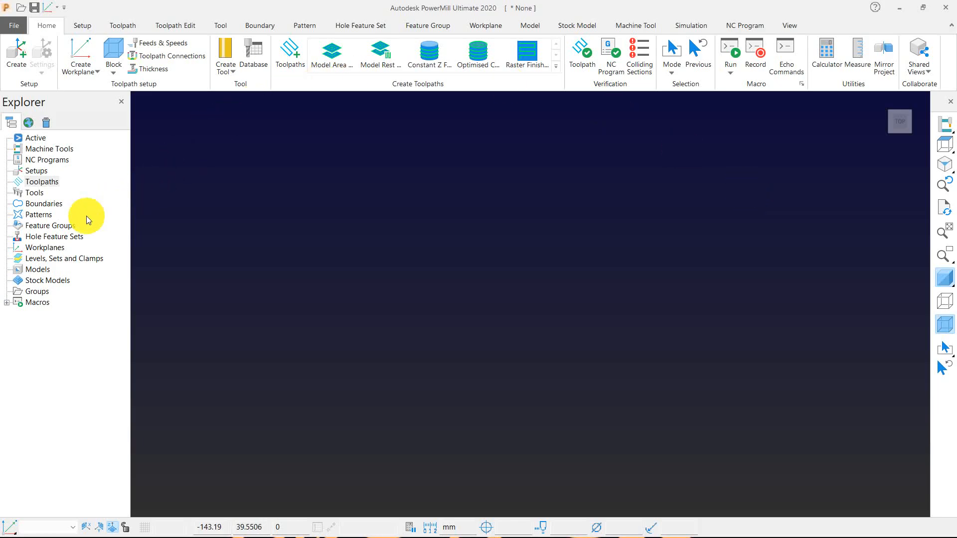
right_click(52, 226)
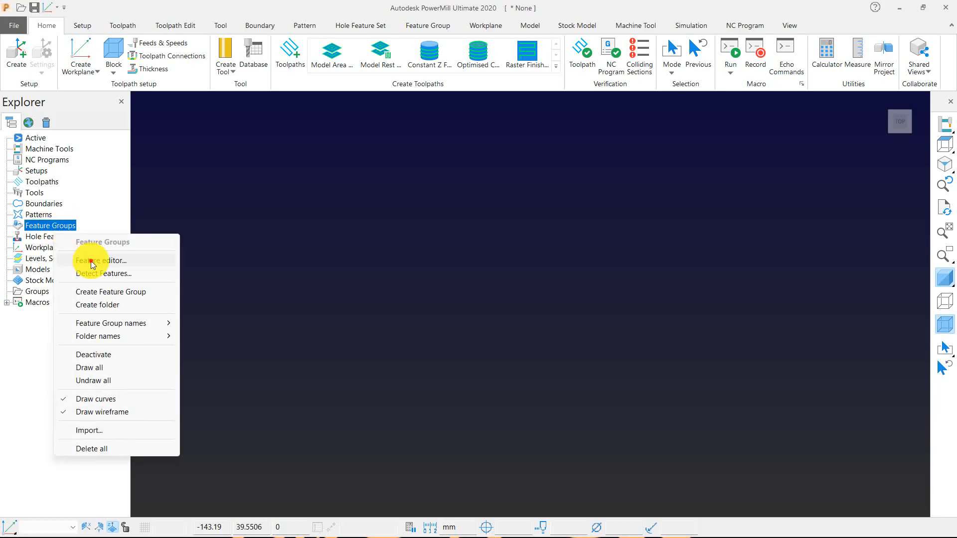
left_click(91, 258)
left_click(54, 71)
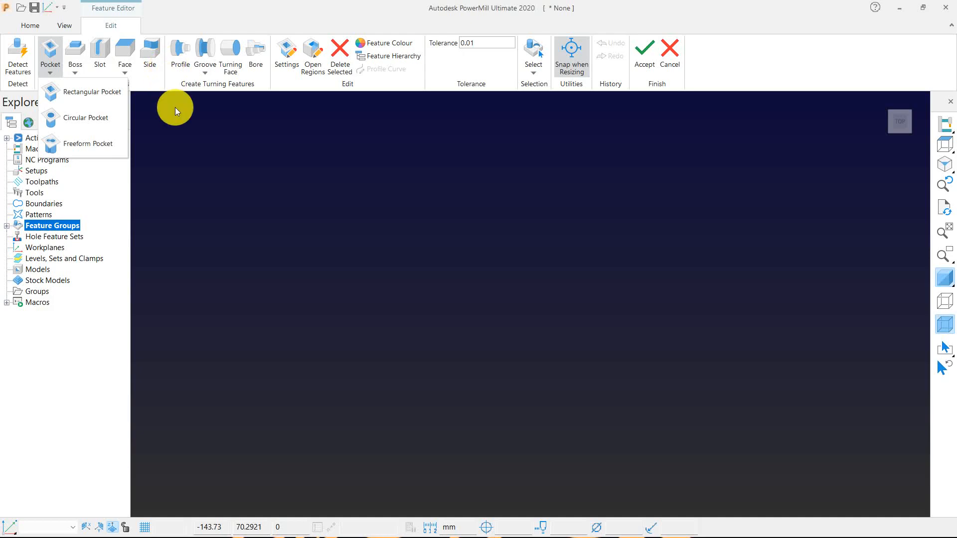
left_click(286, 258)
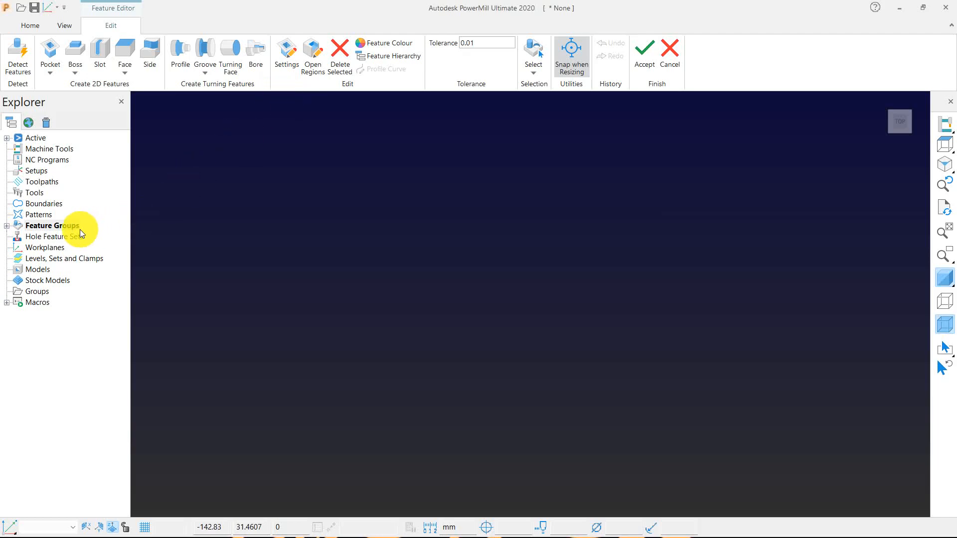
left_click(673, 55)
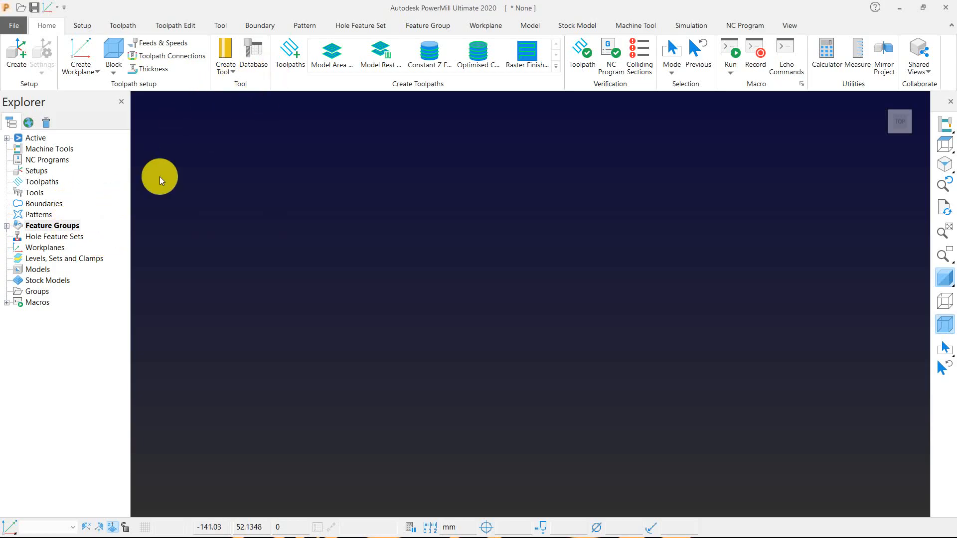
Step: Look through the Feature Machining toolpath strategies, highlighting Feature Area Clearance, and leave without creating a toolpath
left_click(292, 55)
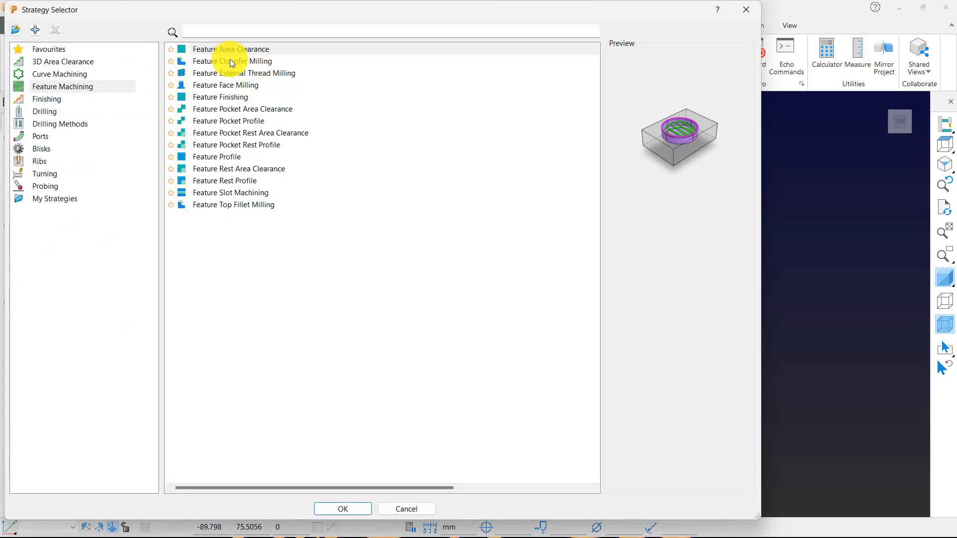
left_click(238, 52)
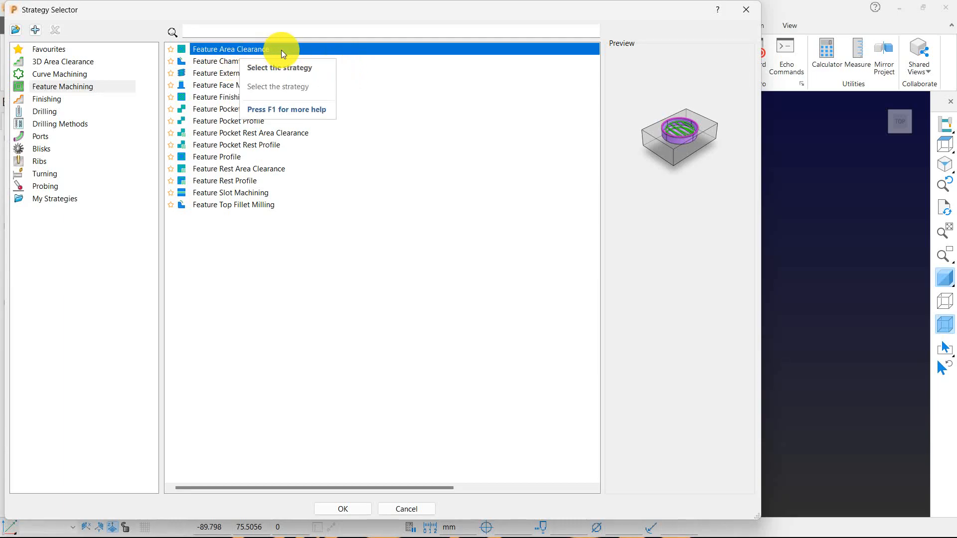
left_click(747, 10)
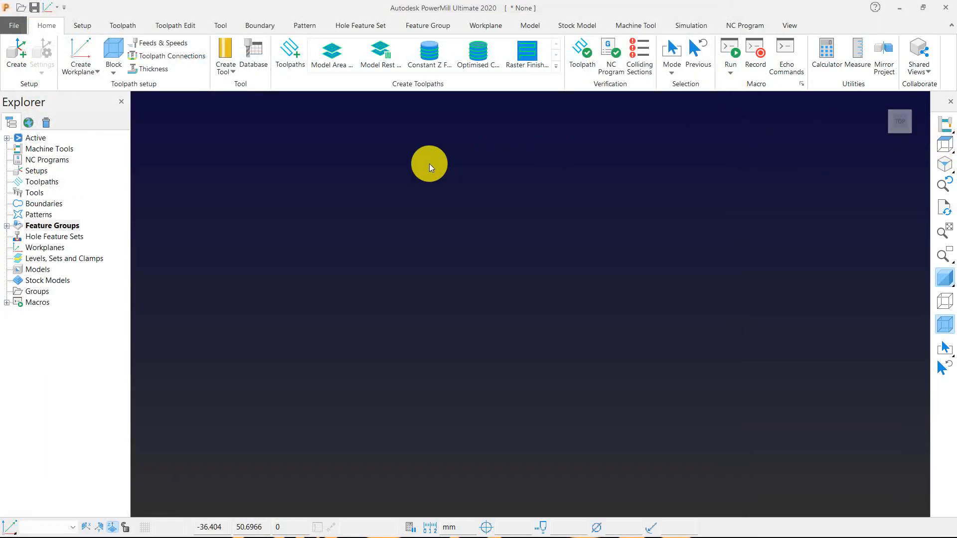
Step: Delete all existing feature groups from the project
double_click(66, 227)
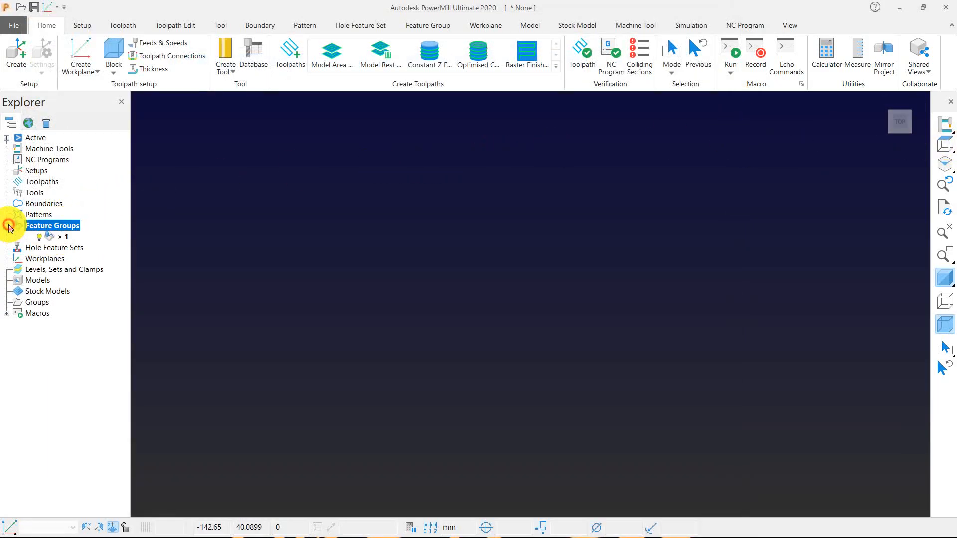
right_click(68, 230)
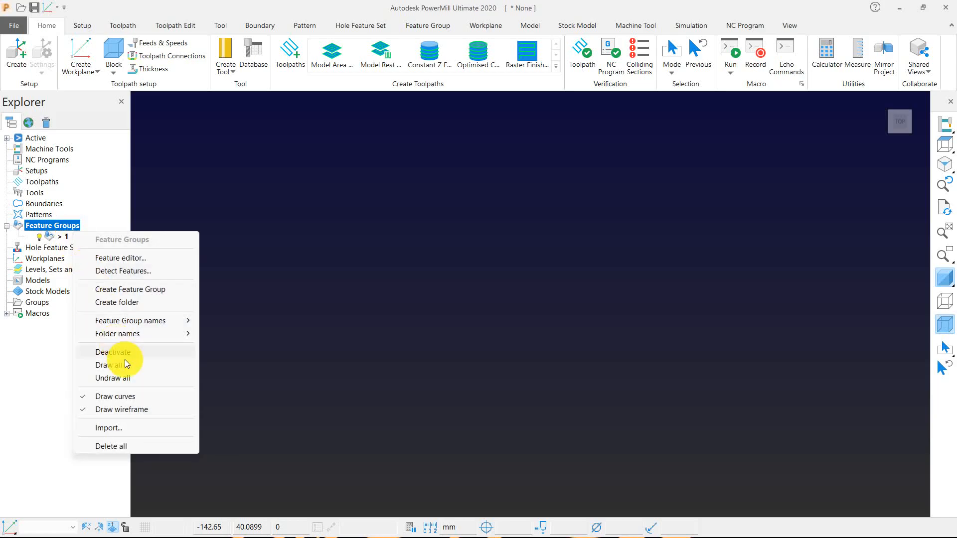
left_click(148, 450)
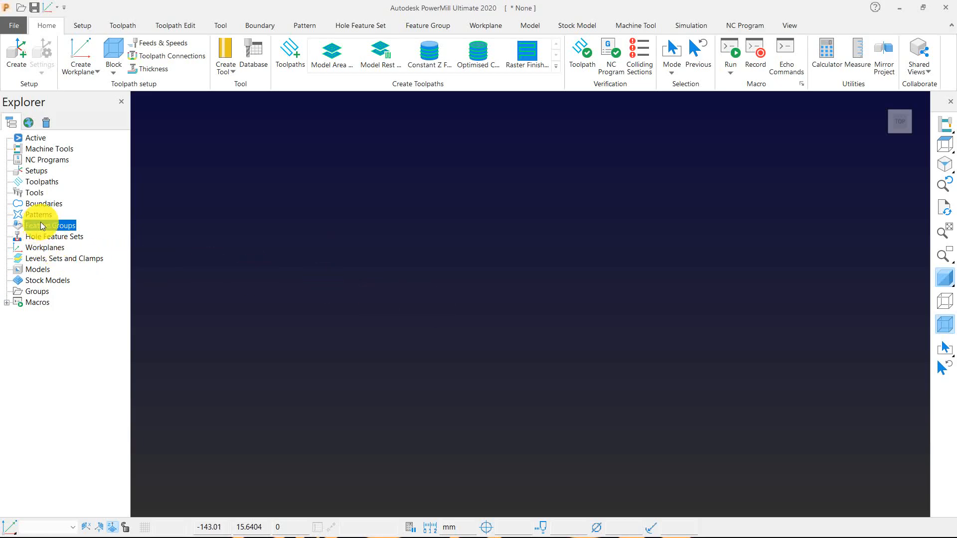
Step: Start a rectangular pocket feature in the feature editor with a length of 50 mm and a width of 50 mm
right_click(56, 227)
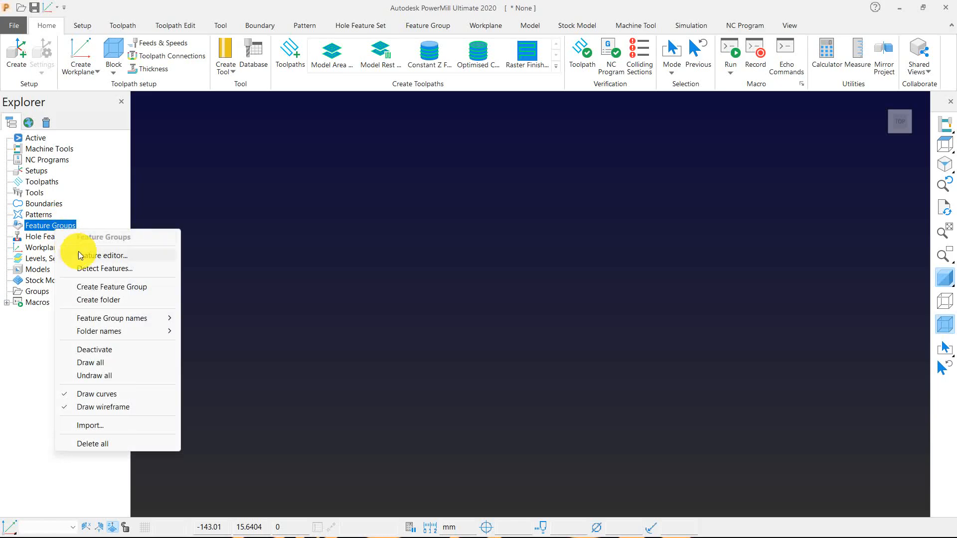
left_click(112, 256)
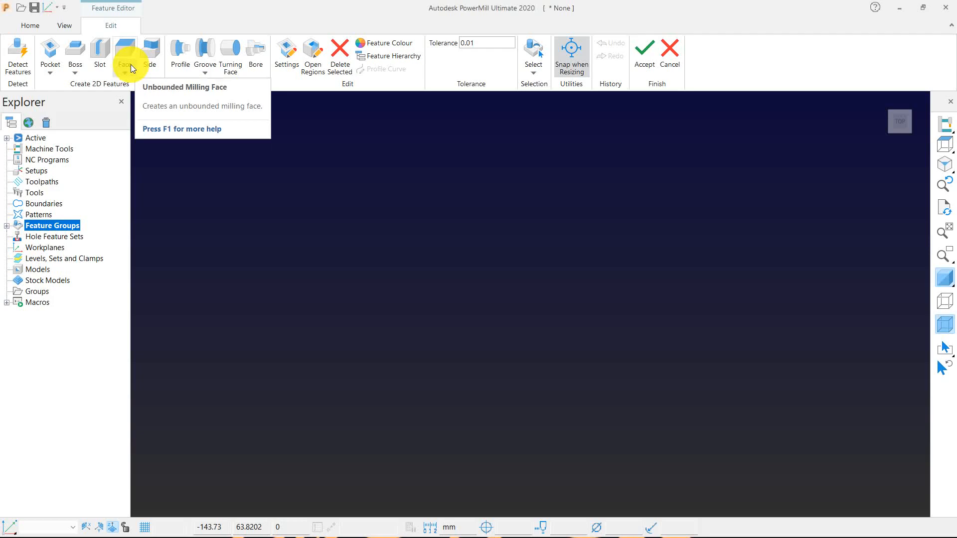
left_click(79, 70)
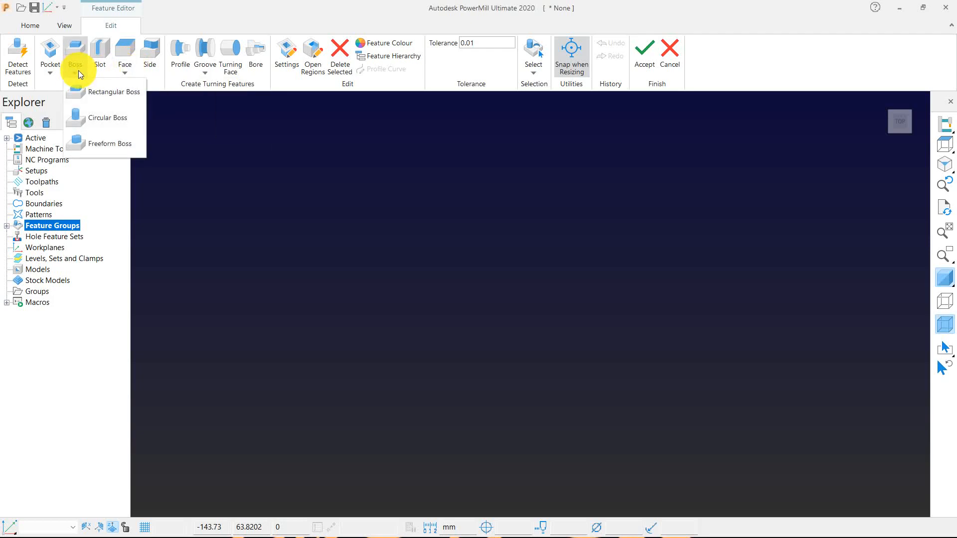
left_click(58, 73)
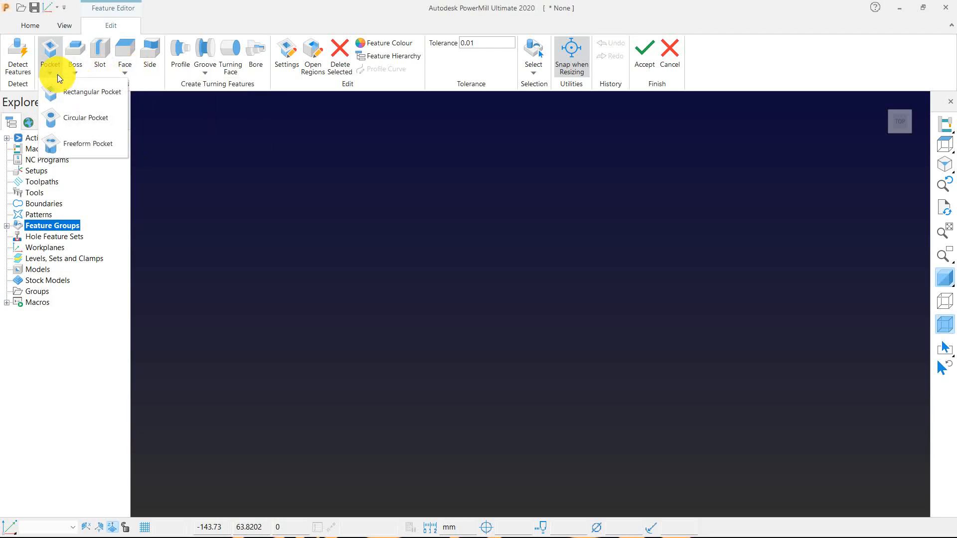
left_click(79, 92)
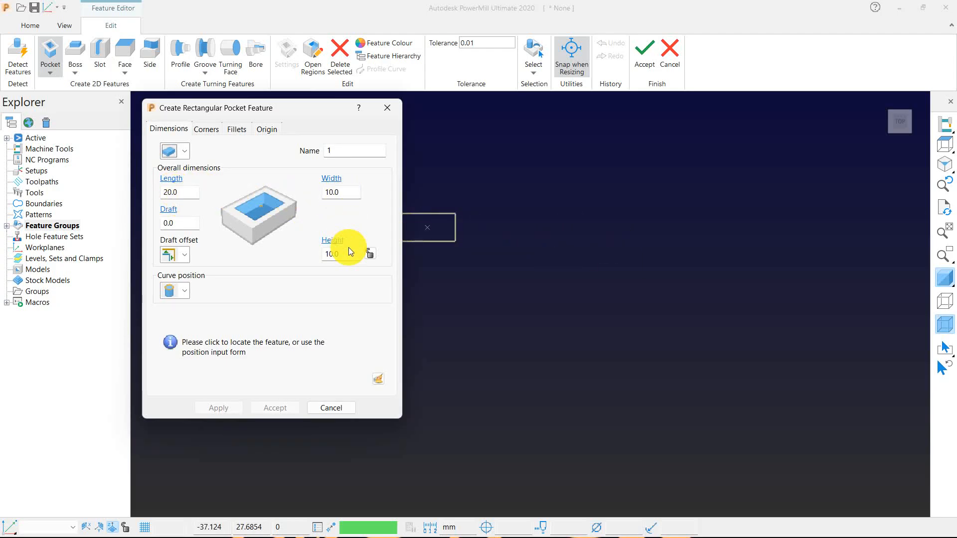
double_click(193, 191)
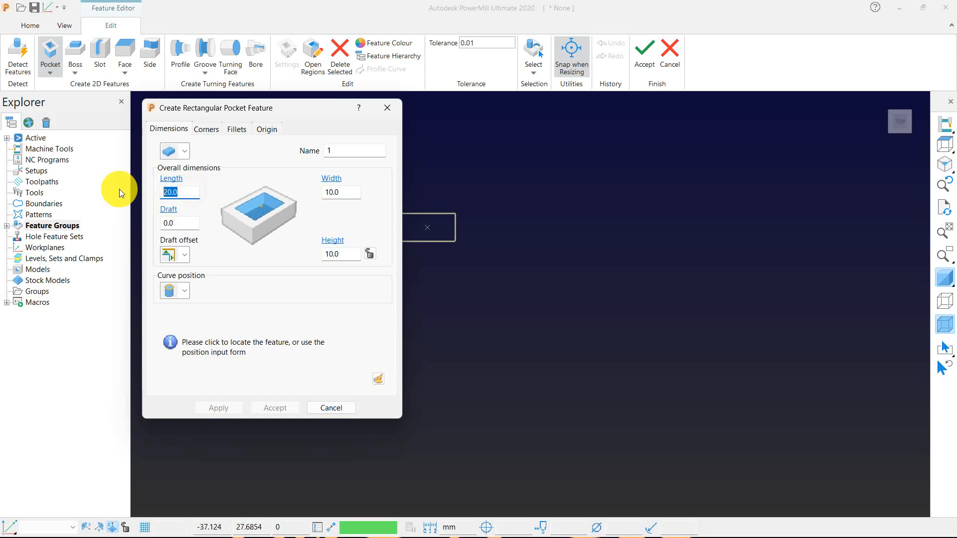
type("50")
double_click(339, 197)
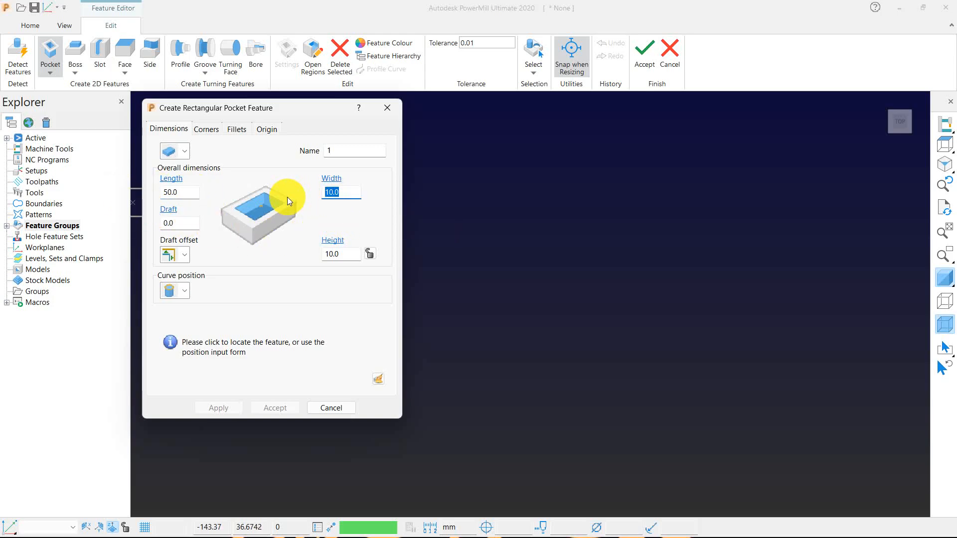
type("50")
key("Return")
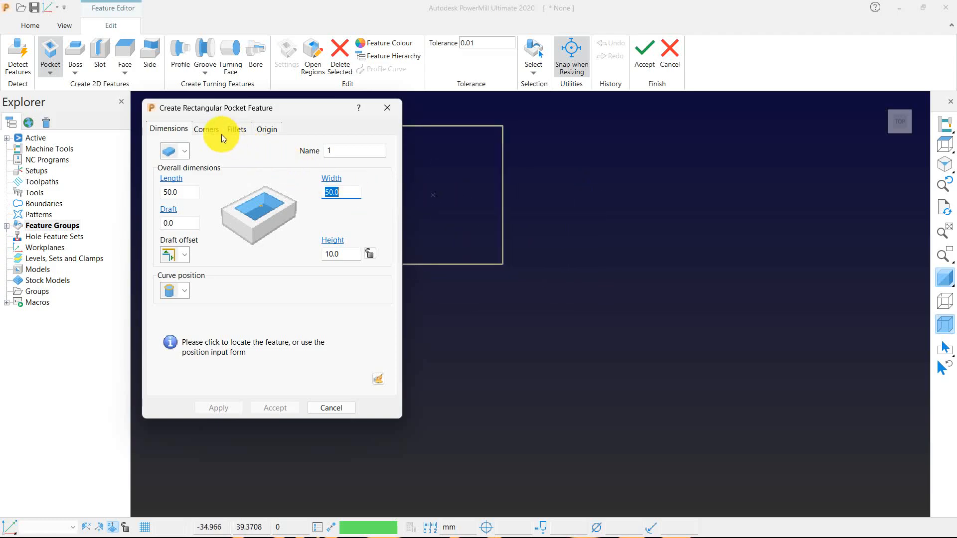
Step: Place the rectangular pocket in the empty workspace and set its internal corner radius to 5 mm
left_click(206, 130)
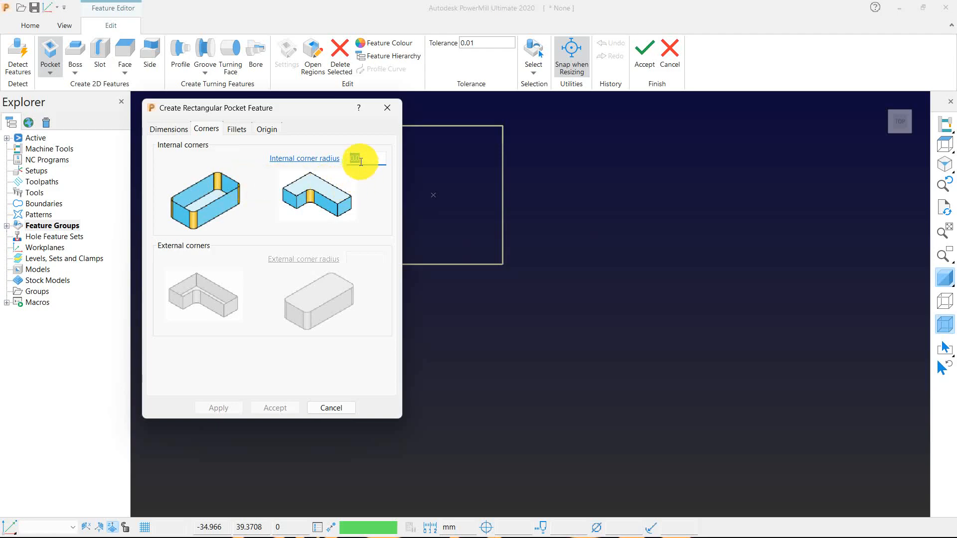
left_click(622, 240)
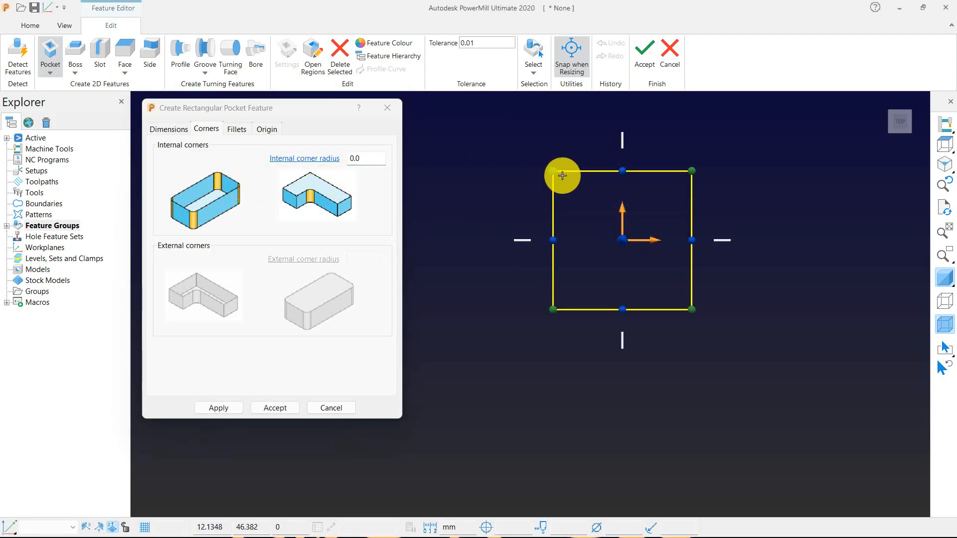
left_click(363, 159)
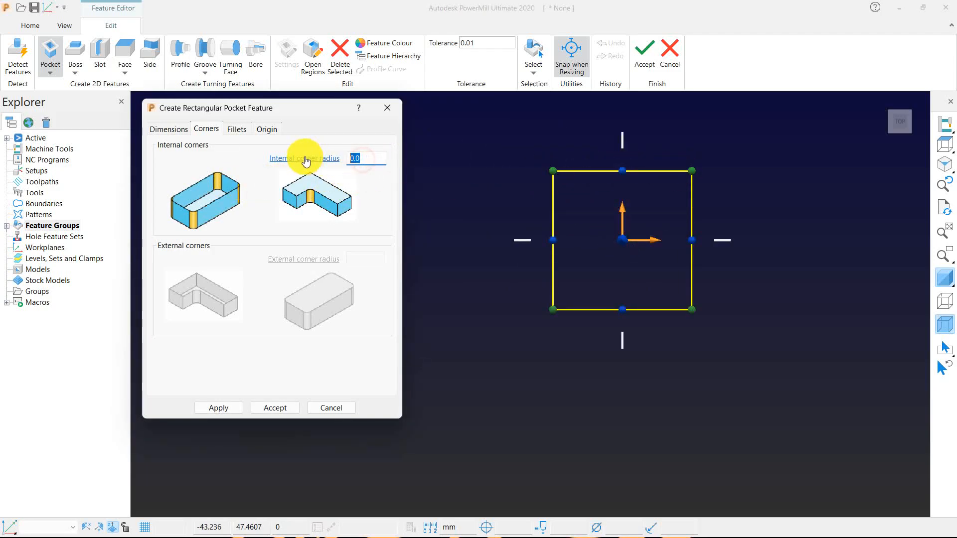
type("5")
key("Return")
scroll(605, 169, "up", 3)
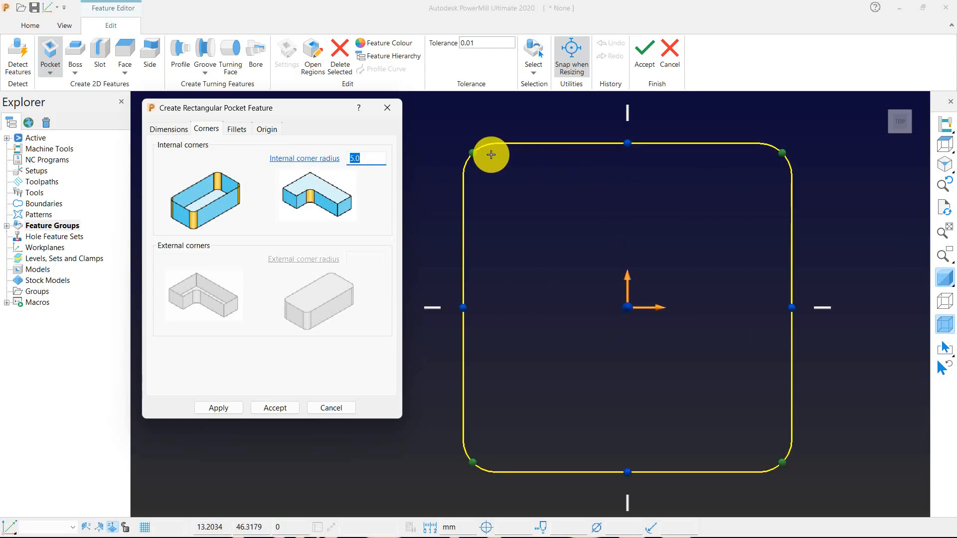
Step: Add a 45° top chamfer 1 mm wide to the pocket, create the feature and accept the feature edits
left_click(234, 129)
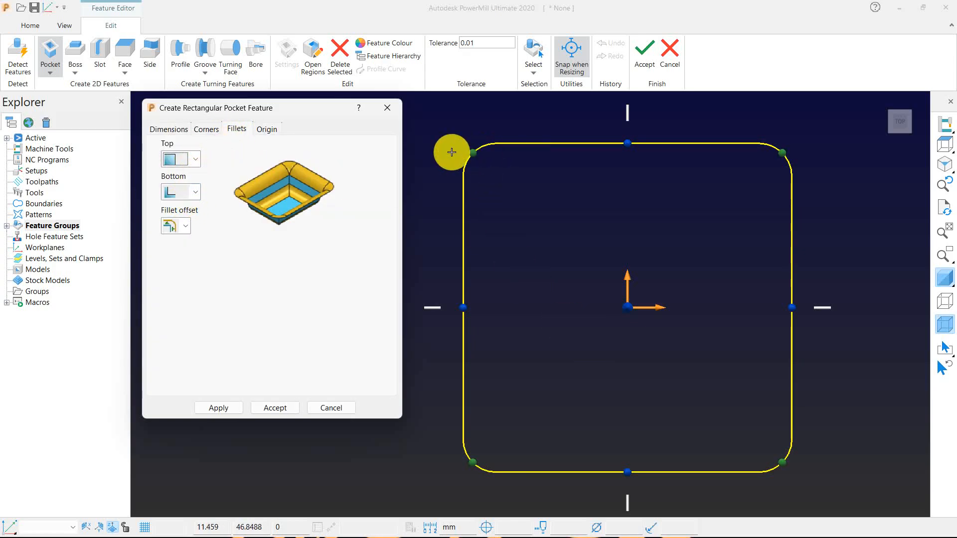
left_click(195, 158)
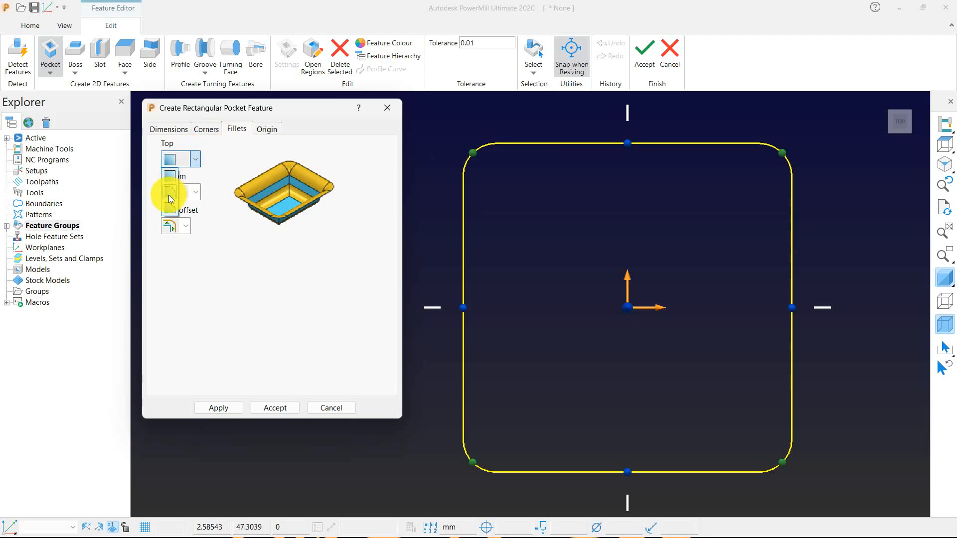
left_click(172, 211)
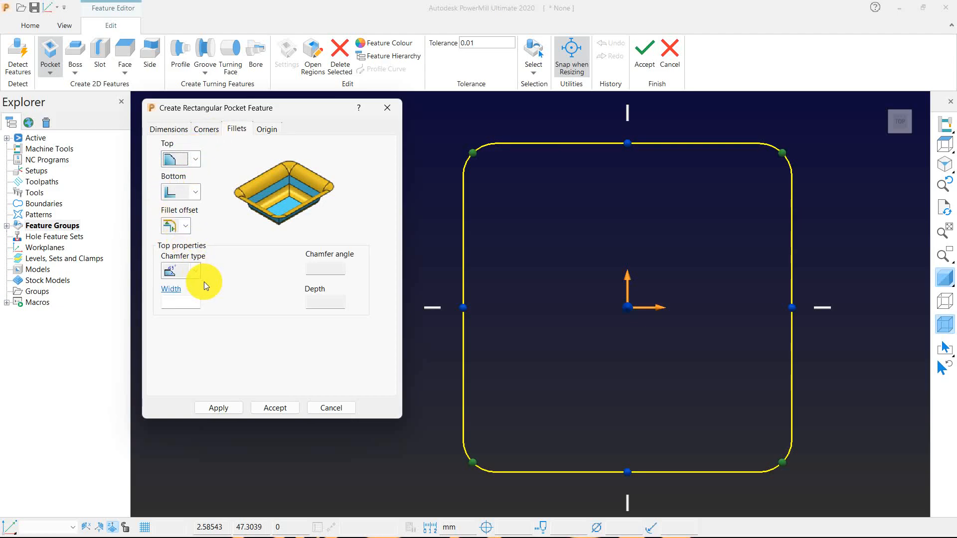
left_click(183, 307)
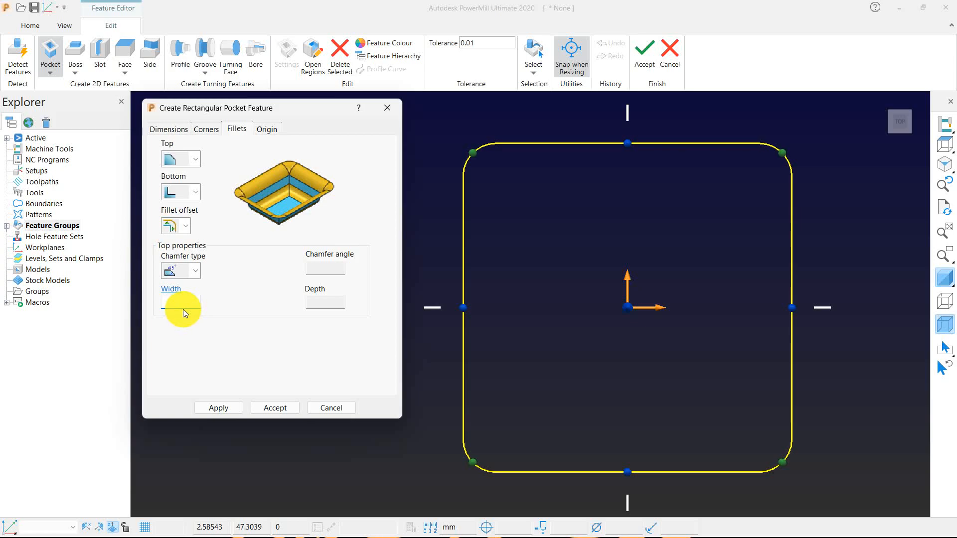
key("Return")
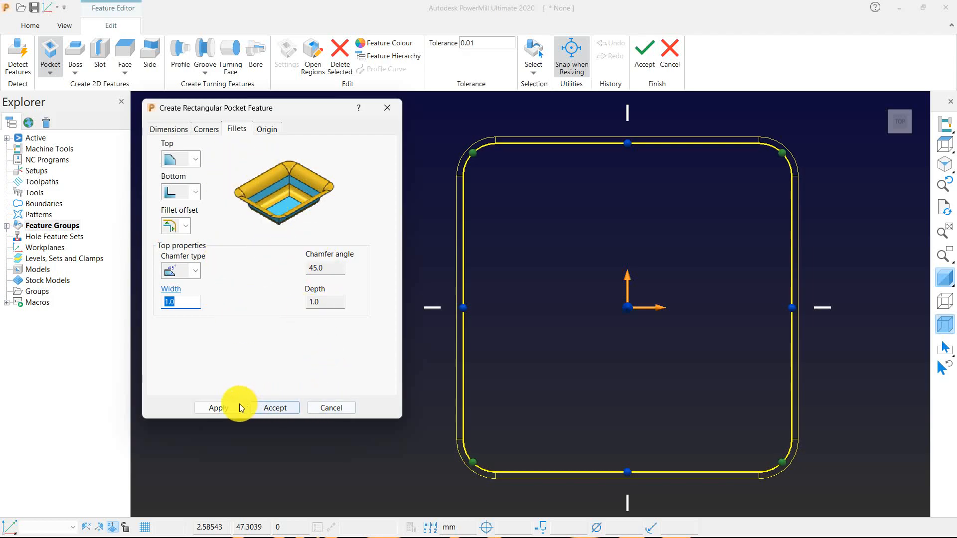
left_click(220, 406)
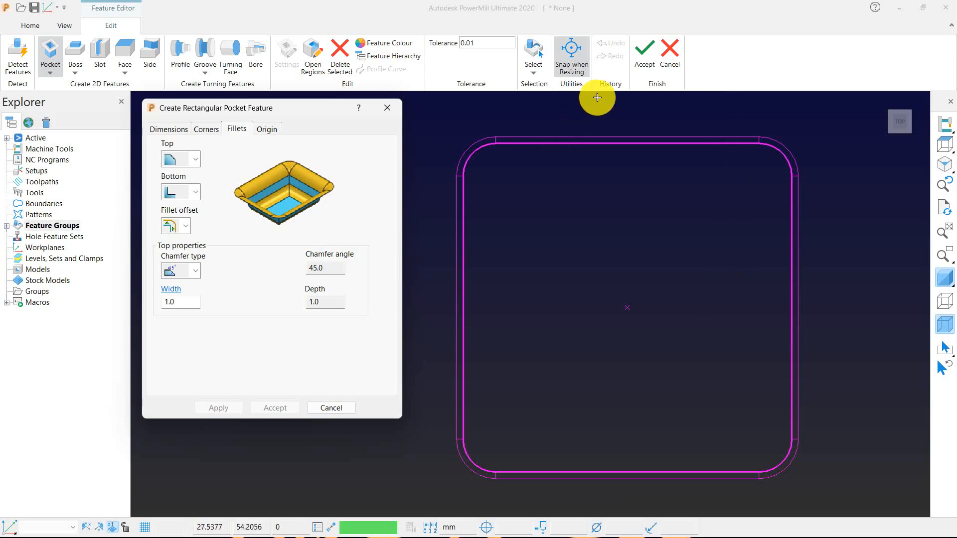
left_click(643, 56)
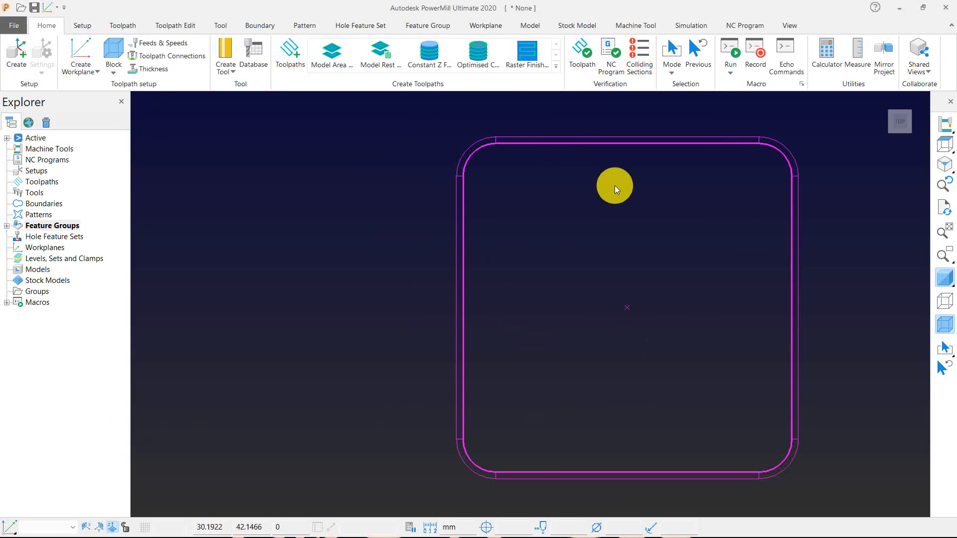
Step: Reopen feature group 1 in the feature editor
left_click(7, 226)
right_click(65, 236)
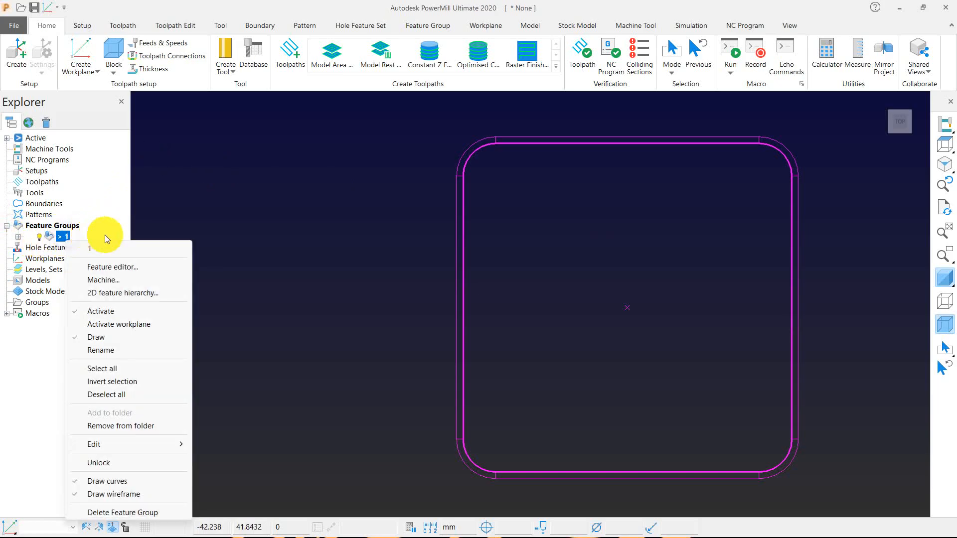
left_click(122, 267)
left_click(76, 73)
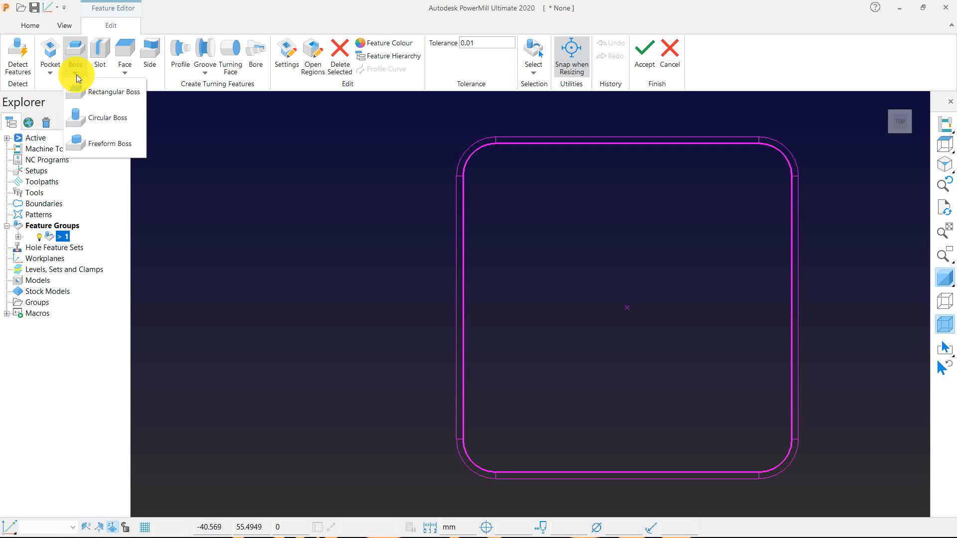
left_click(85, 118)
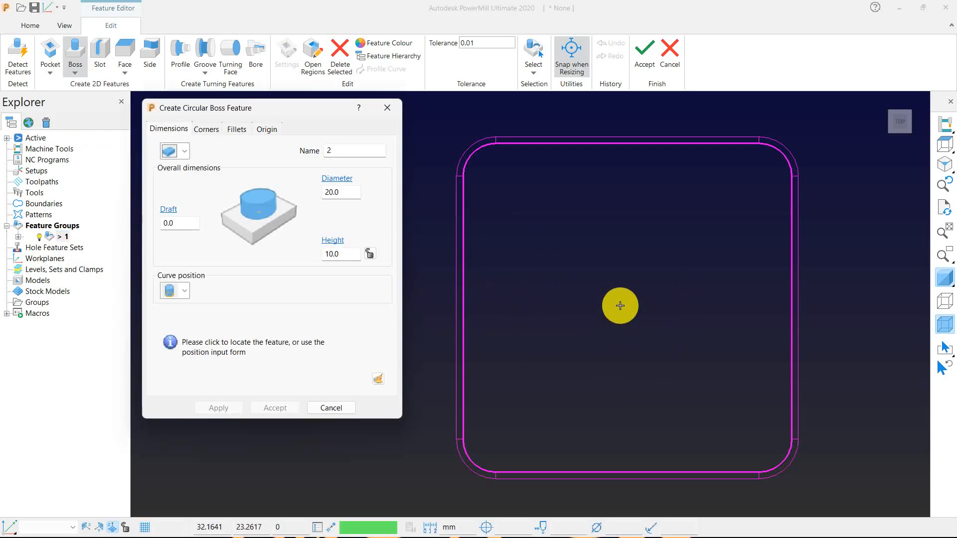
left_click(629, 308)
middle_click_drag(647, 380, 774, 176)
middle_click_drag(794, 207, 860, 196)
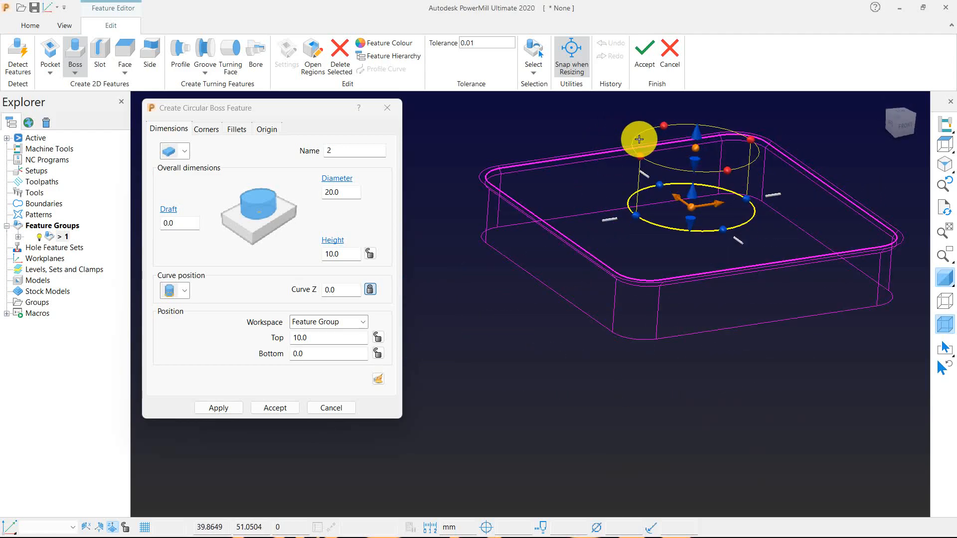
left_click(388, 108)
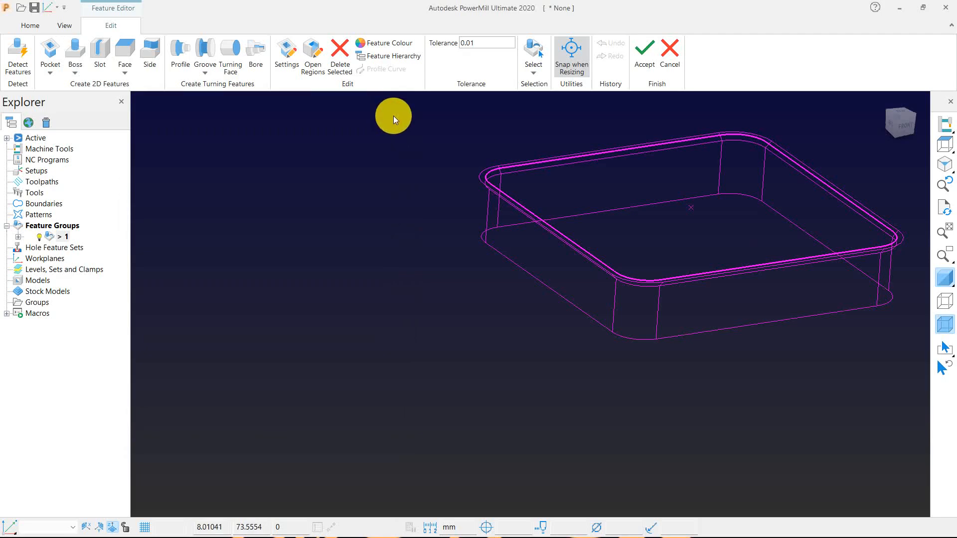
Step: Cancel the feature editing session and view the pocket from the top
left_click(668, 70)
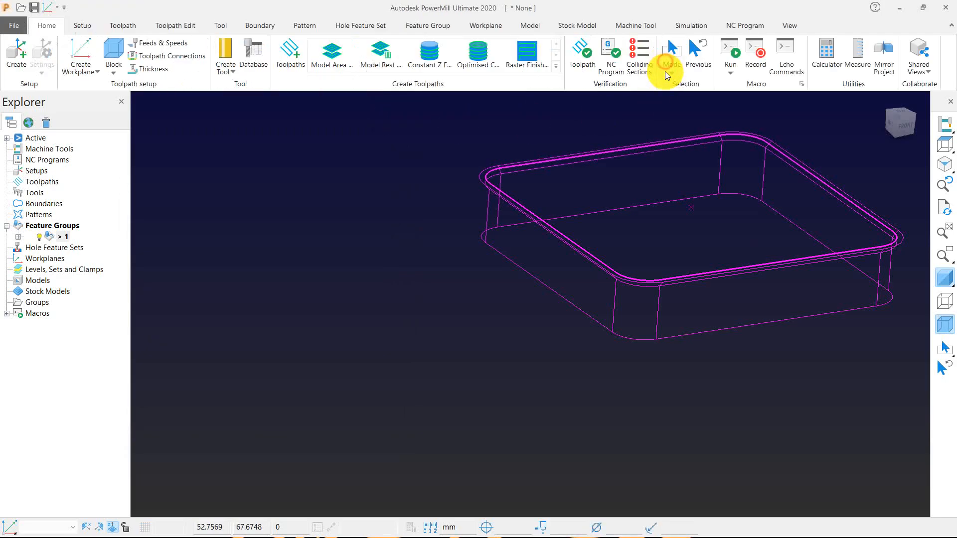
left_click(946, 142)
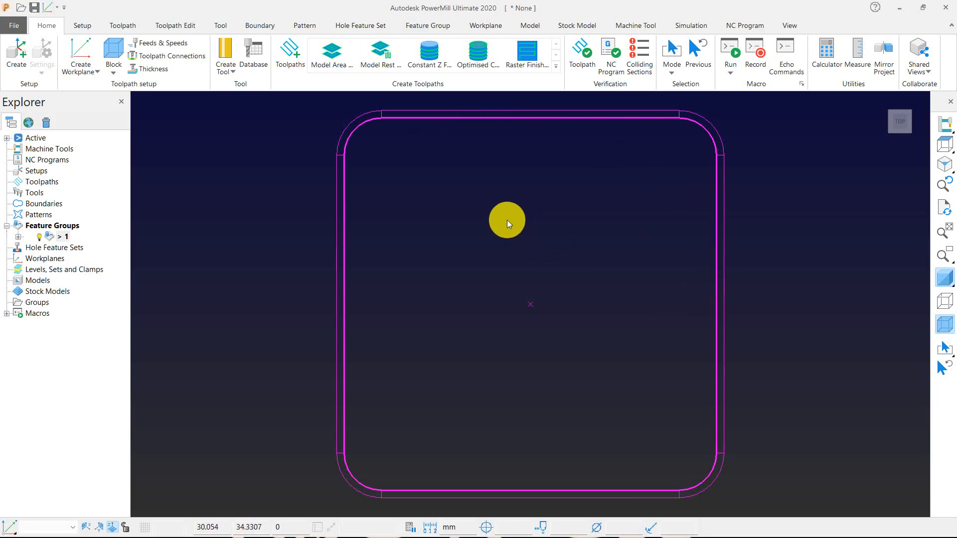
scroll(546, 221, "down", 2)
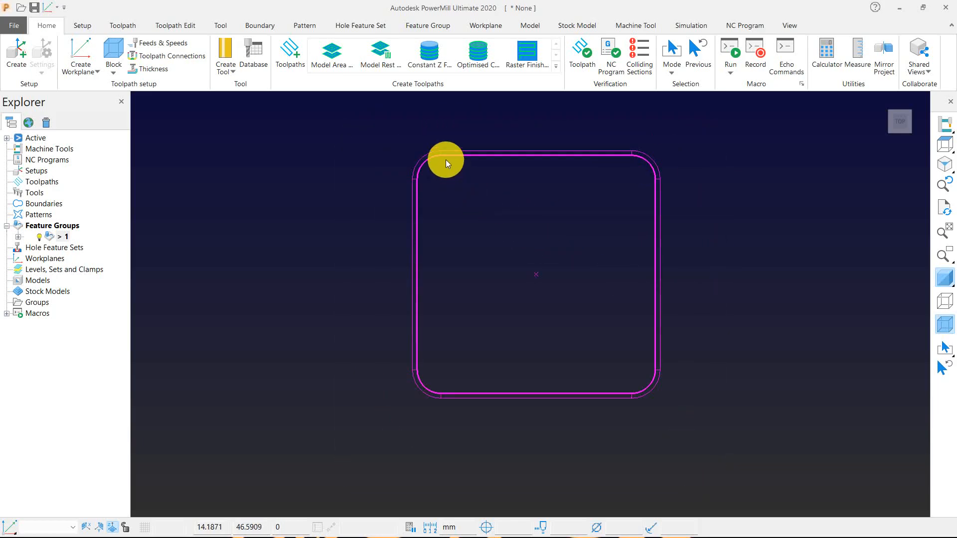
Step: Open the block settings and try to calculate a box block from the model
left_click(114, 58)
left_click_drag(245, 41, 656, 50)
scroll(332, 180, "down", 3)
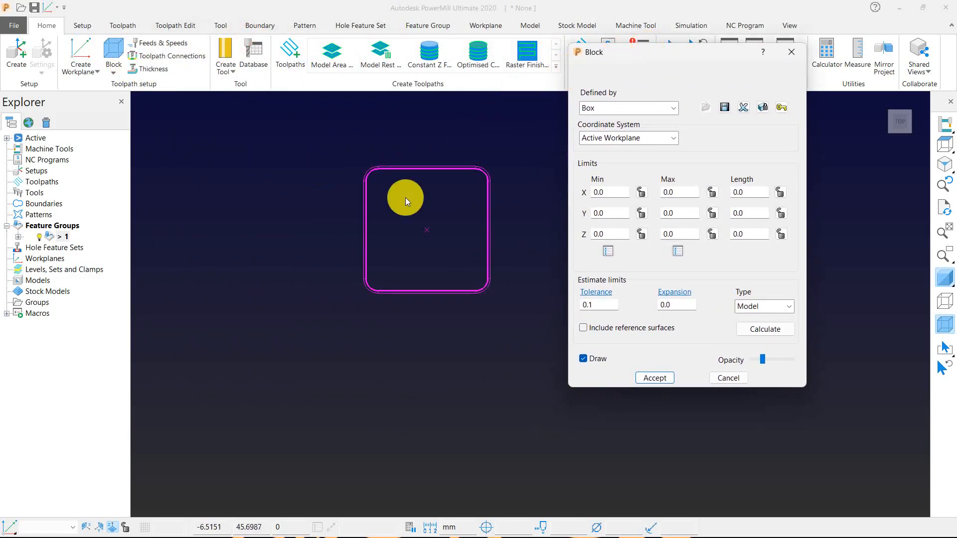
left_click(766, 329)
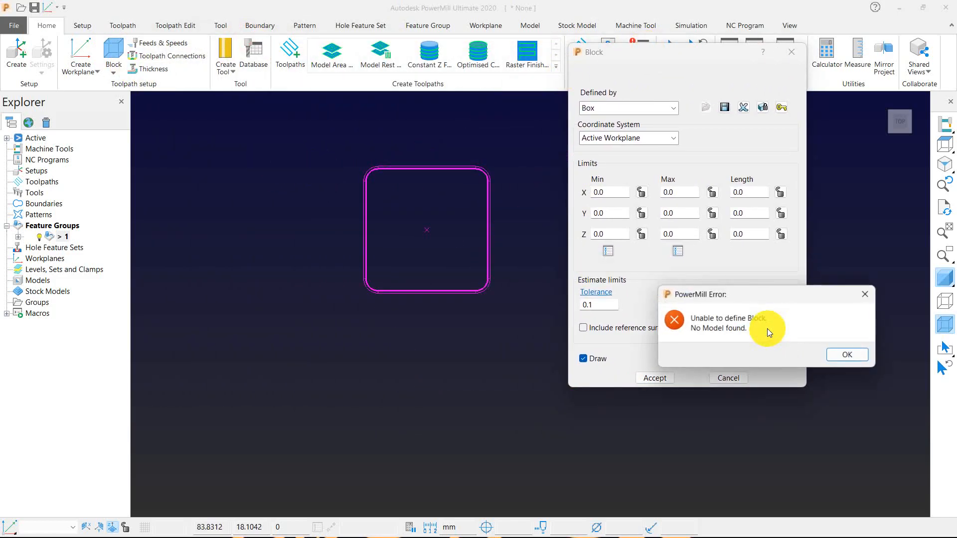
left_click(841, 355)
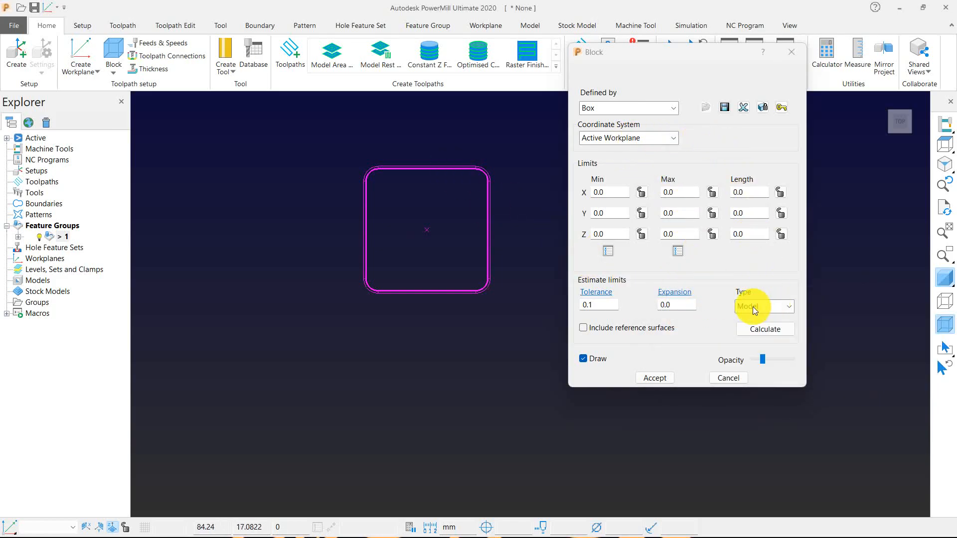
Step: Set the block's estimate type to Feature, calculate its limits and accept the block
left_click(792, 307)
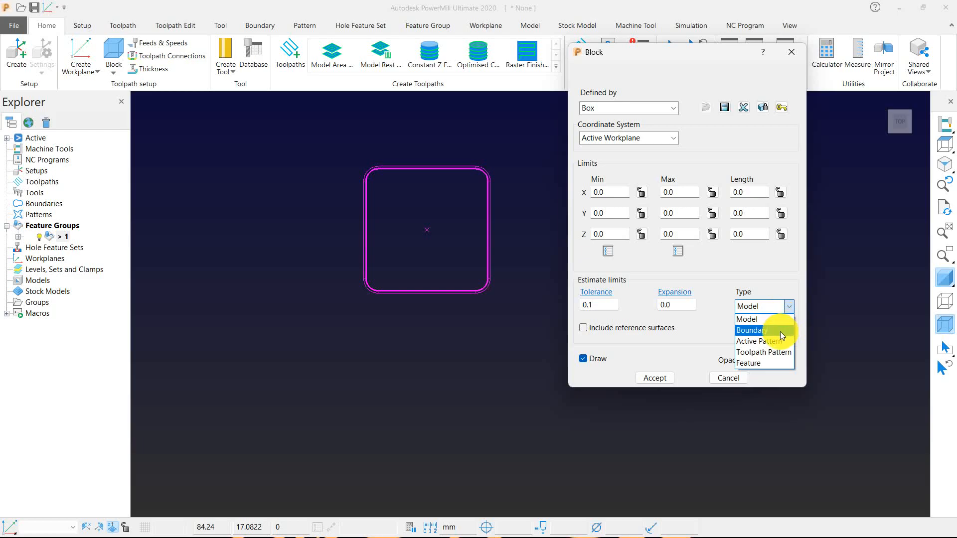
left_click(768, 363)
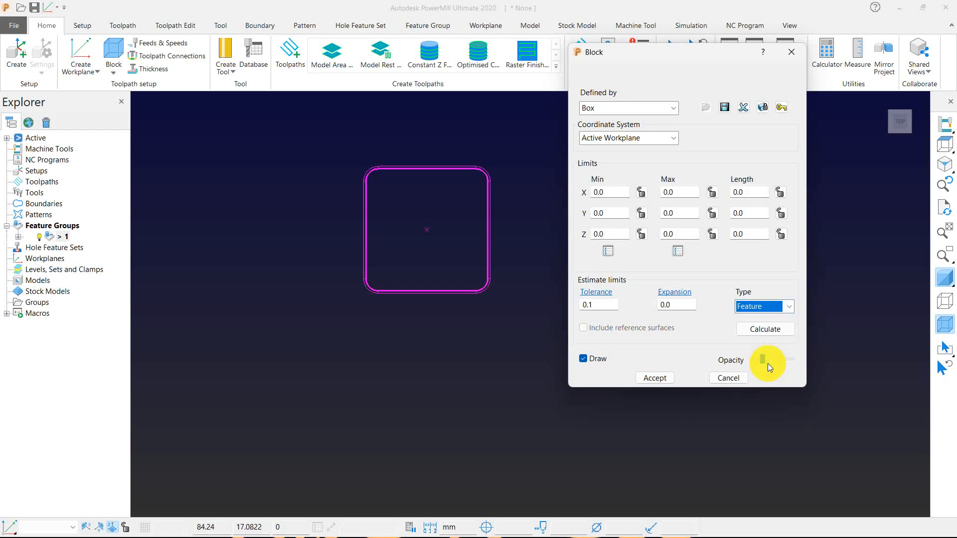
left_click(768, 329)
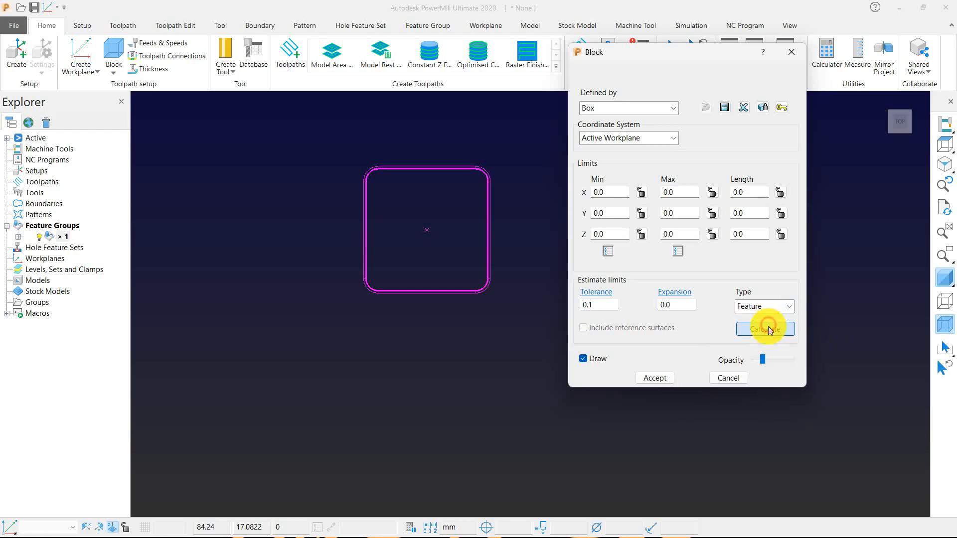
scroll(527, 231, "up", 3)
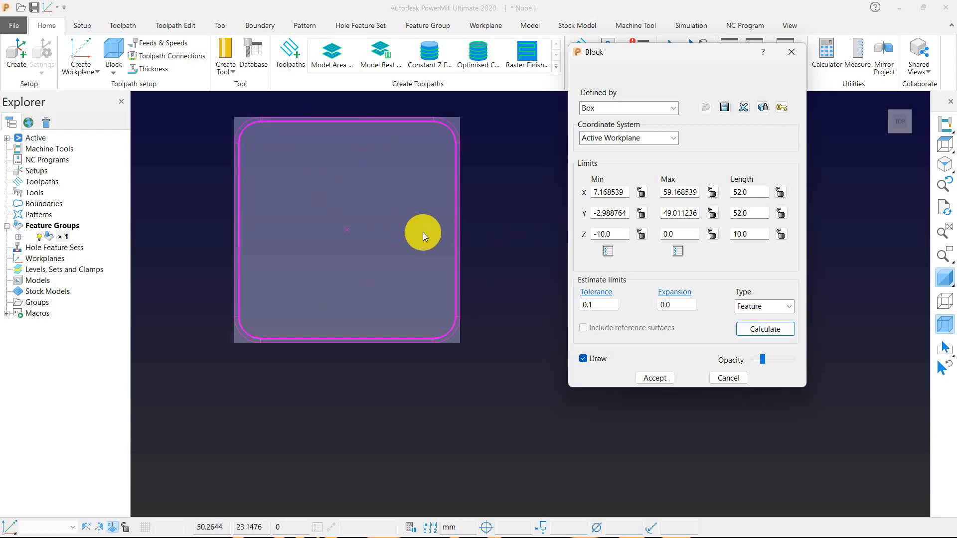
left_click(657, 378)
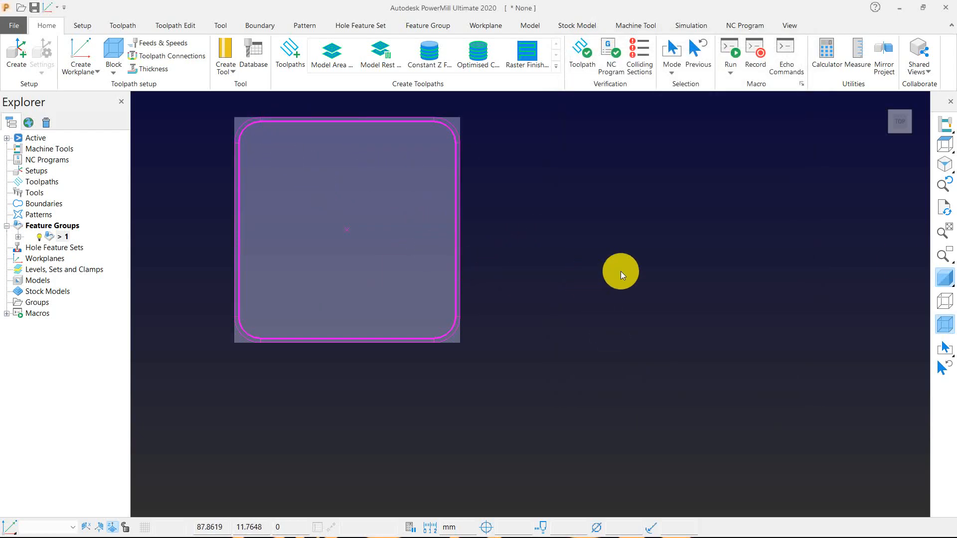
Step: Create a workplane at the top centre of the block and activate it
scroll(692, 282, "down", 3)
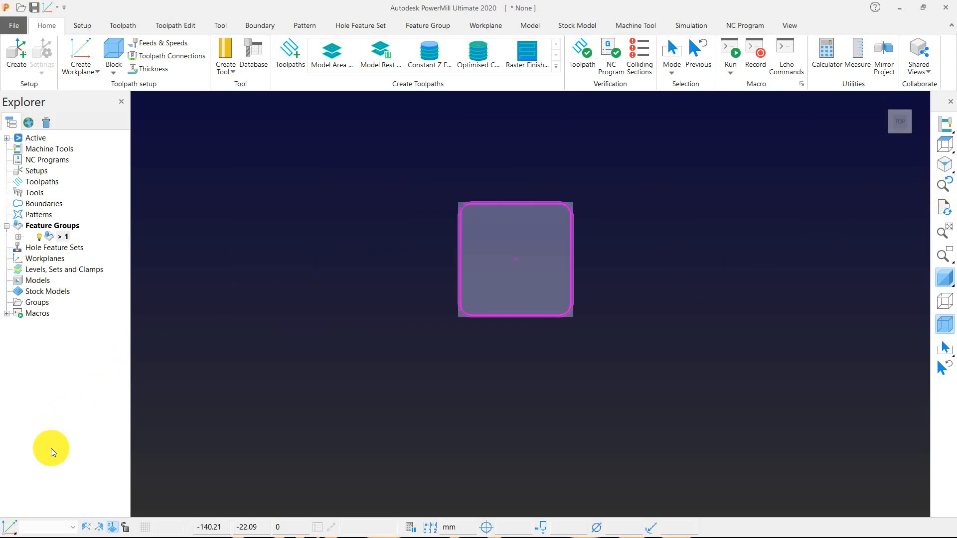
left_click(16, 530)
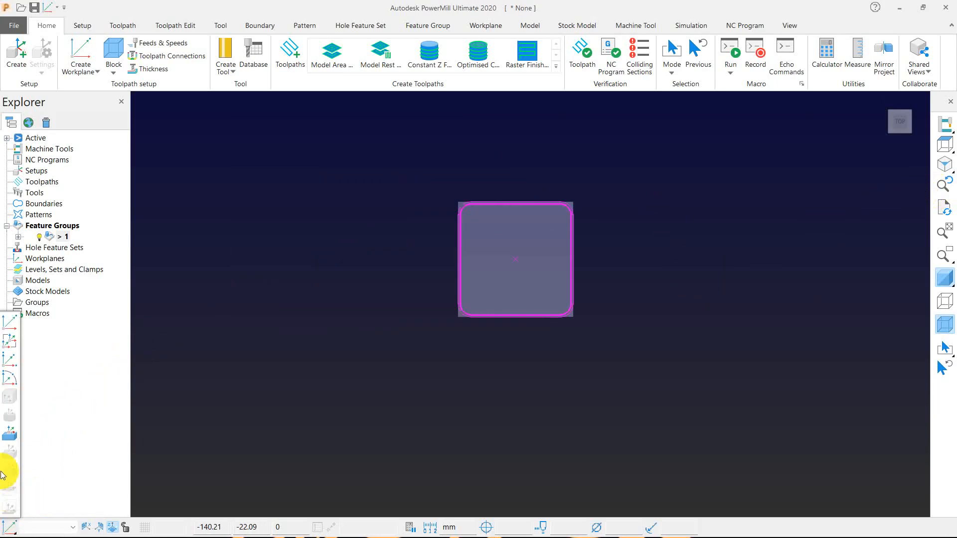
left_click(8, 429)
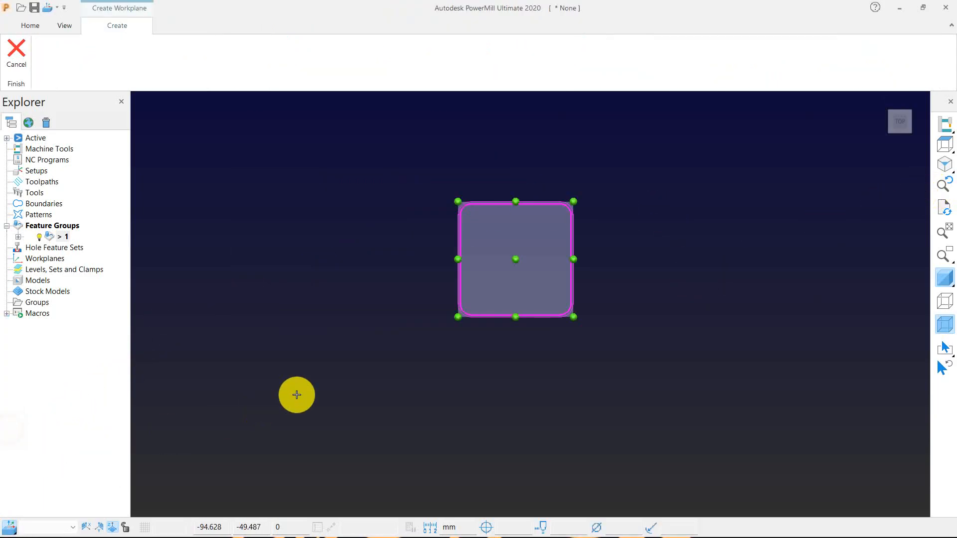
left_click(515, 259)
left_click(6, 259)
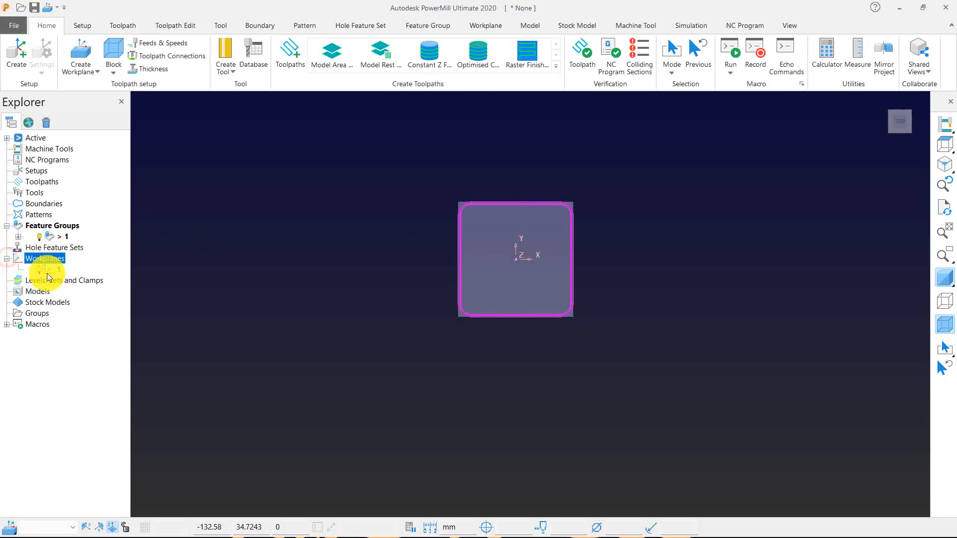
right_click(55, 269)
left_click(90, 332)
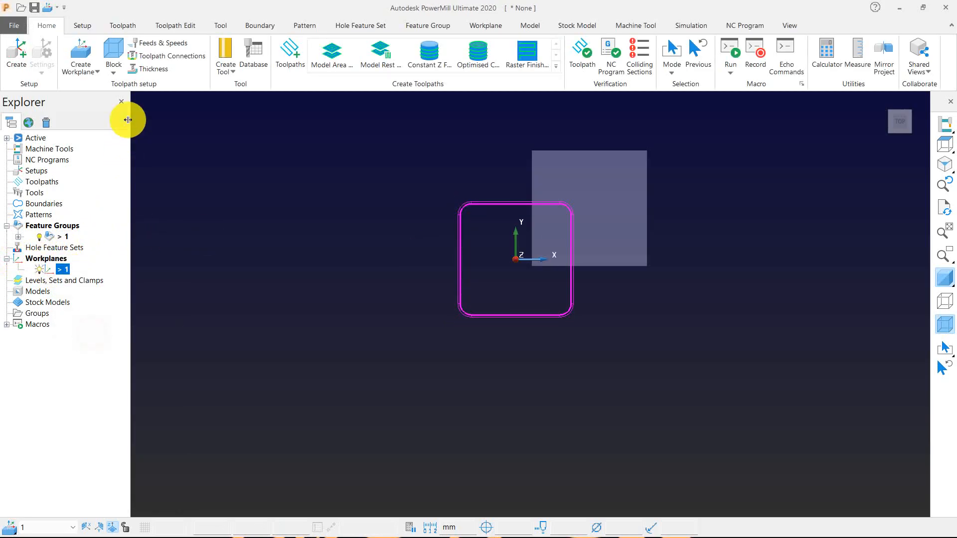
Step: Recalculate the feature-based block relative to the active workplane and accept it
left_click(113, 51)
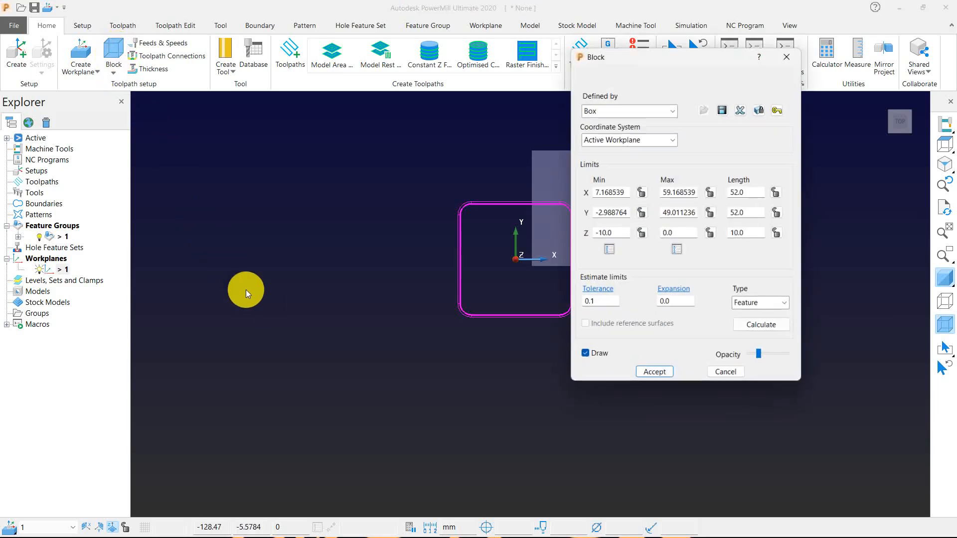
left_click(751, 330)
left_click(656, 377)
middle_click_drag(528, 280, 477, 333)
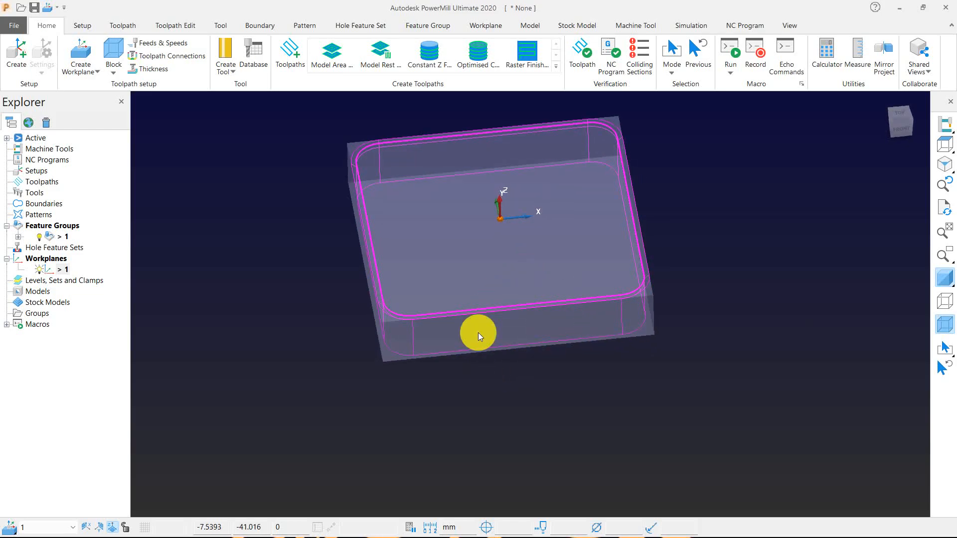
middle_click_drag(393, 261, 664, 318)
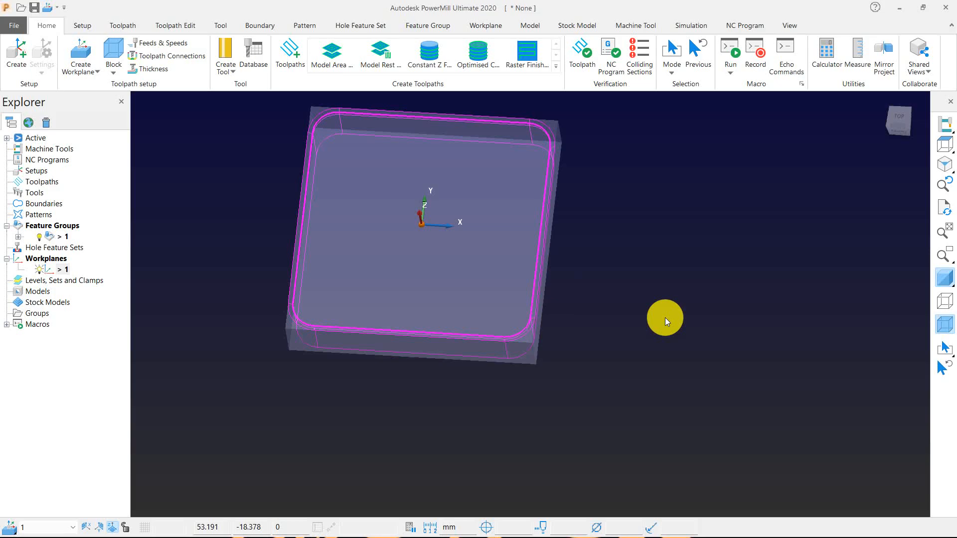
Step: Start a new toolpath with the Feature Area Clearance strategy from the Feature Machining category
scroll(653, 307, "down", 3)
left_click(295, 63)
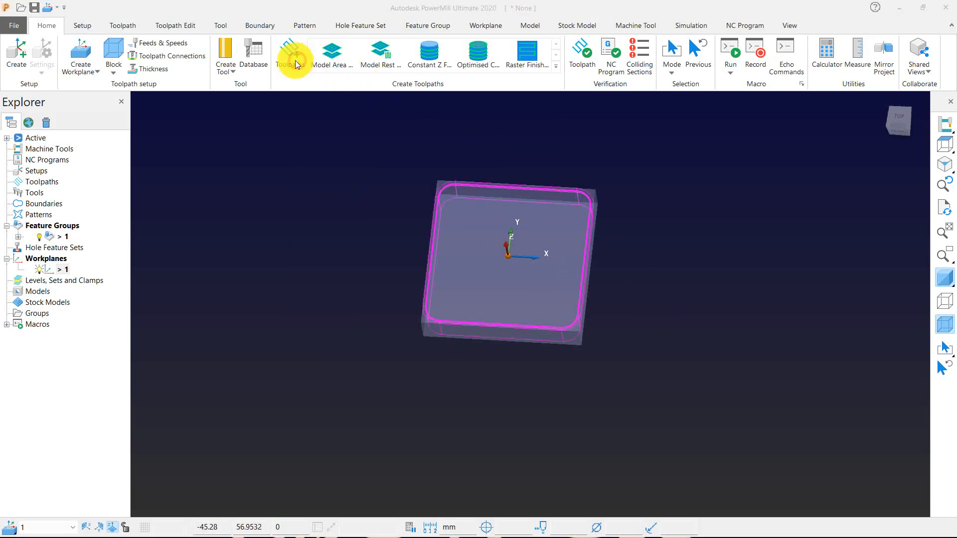
left_click(49, 84)
left_click(47, 88)
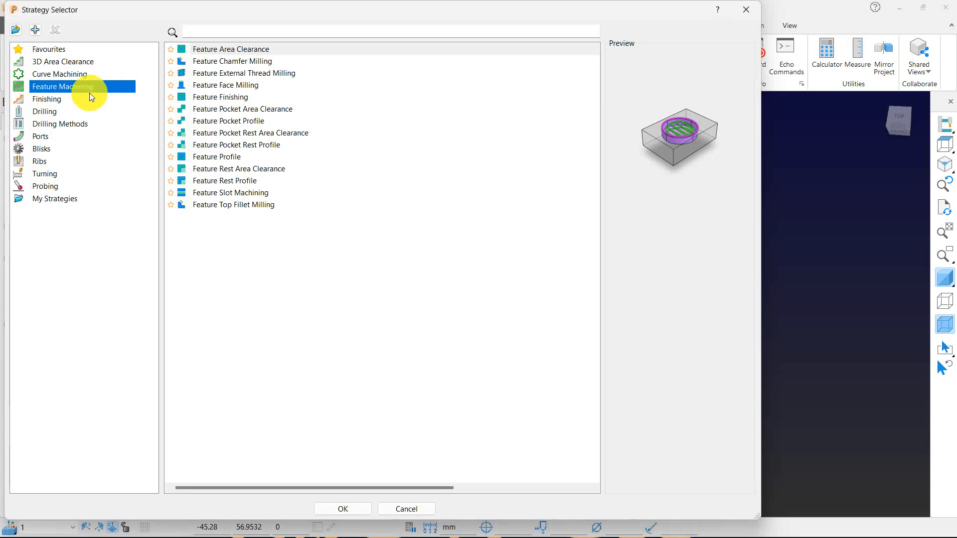
left_click(234, 50)
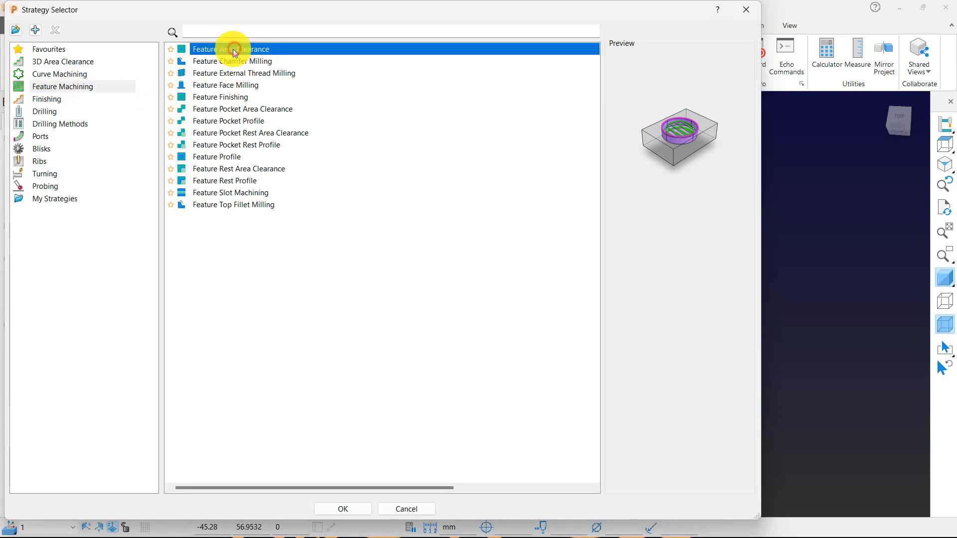
left_click(349, 507)
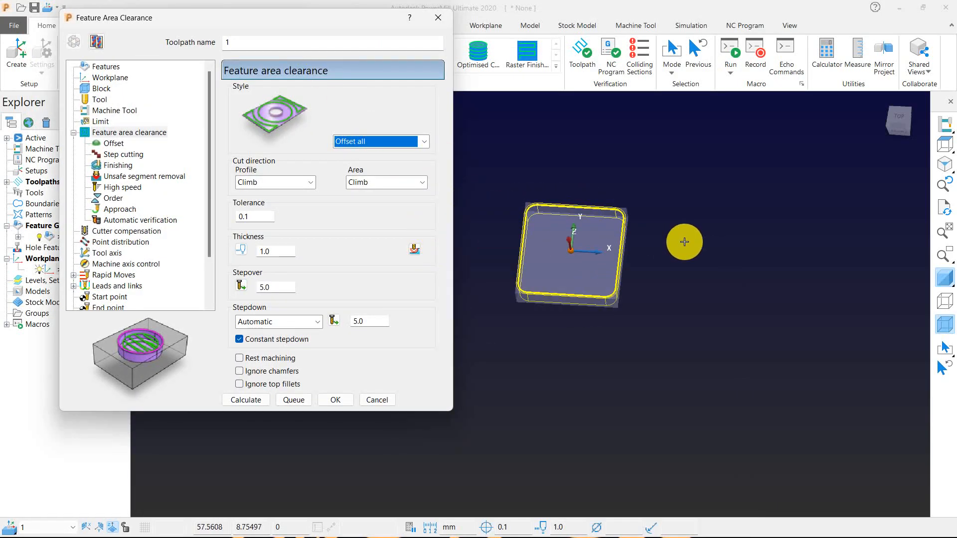
Step: Clear the machinable feature selection of the toolpath and select feature 1 again
left_click(102, 71)
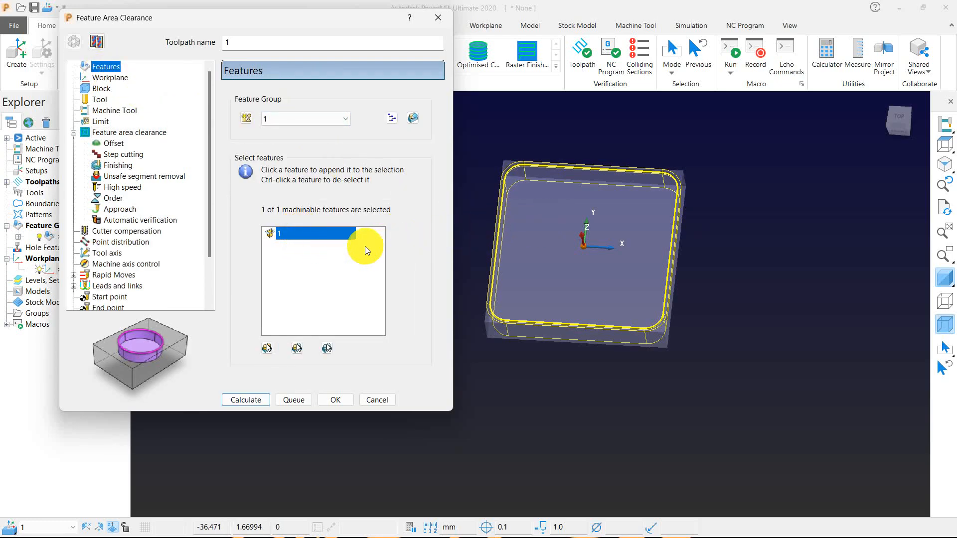
left_click(270, 350)
left_click(297, 348)
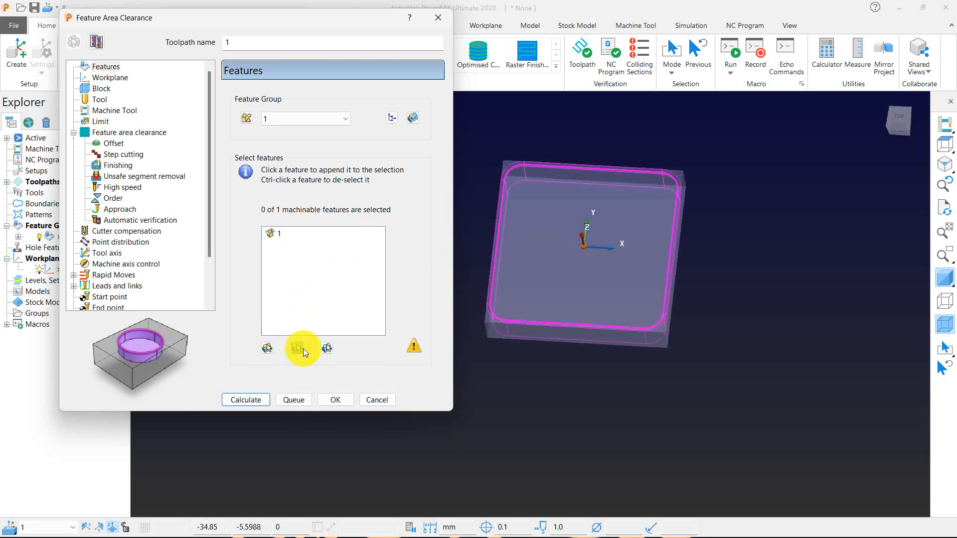
left_click(328, 348)
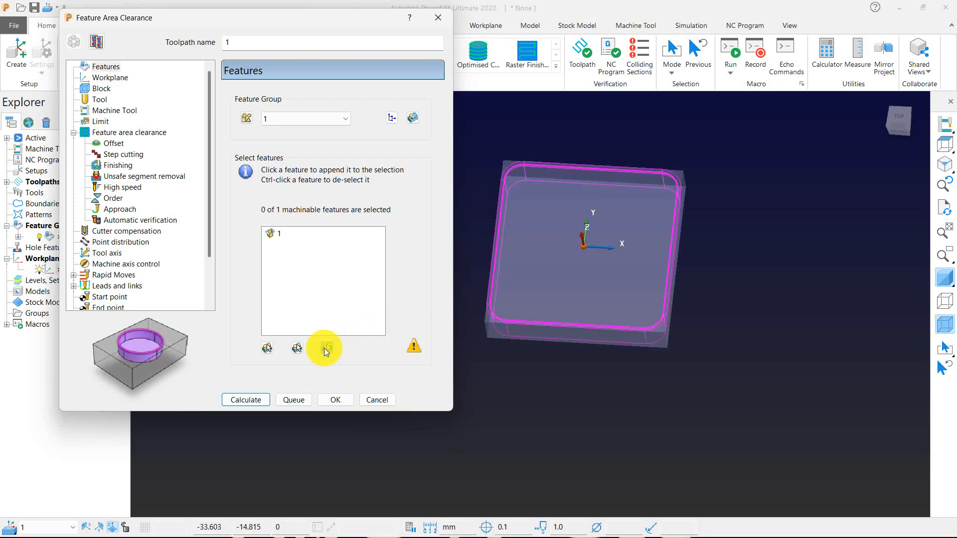
left_click(272, 233)
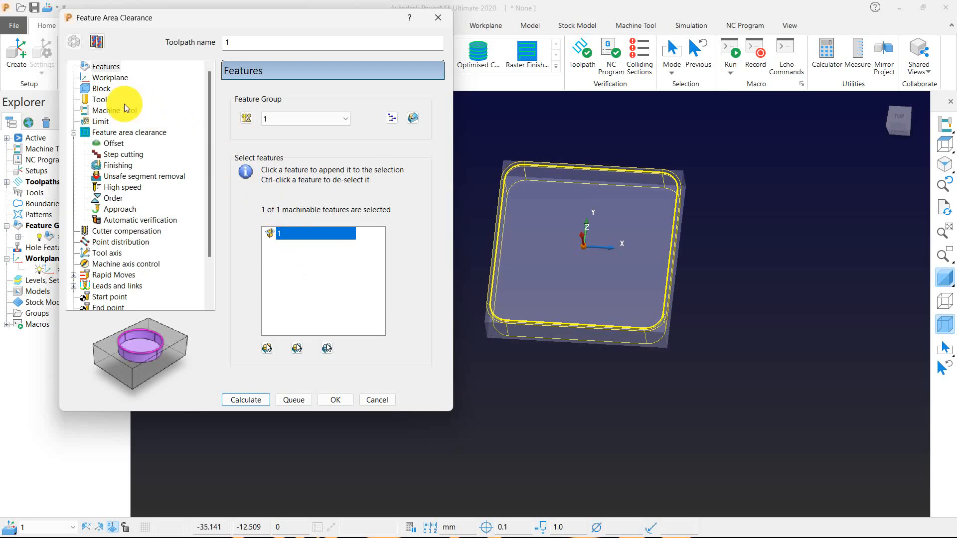
Step: Check the toolpath's workplane and recalculate its box block from the feature in the active workplane
left_click(114, 78)
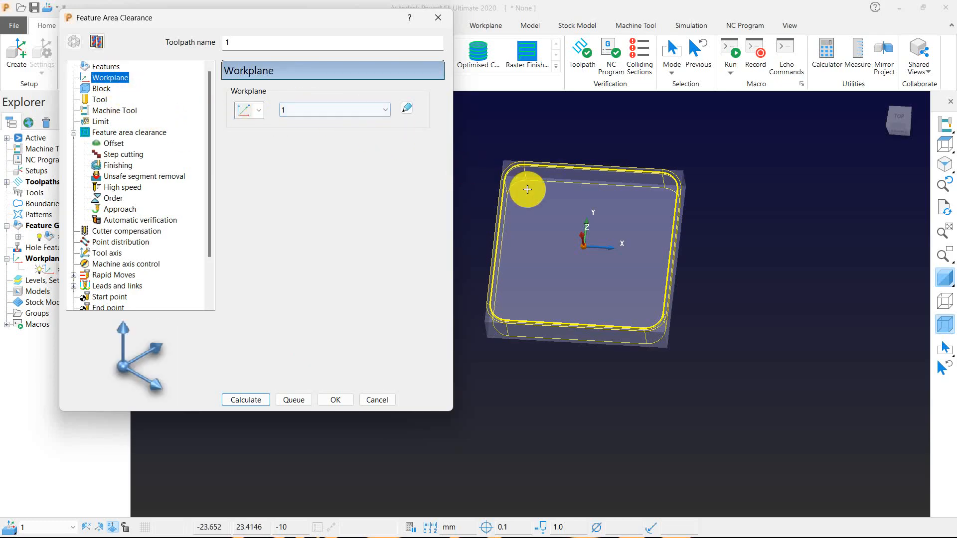
scroll(564, 210, "down", 2)
middle_click_drag(560, 270, 600, 220)
left_click(101, 89)
left_click(413, 339)
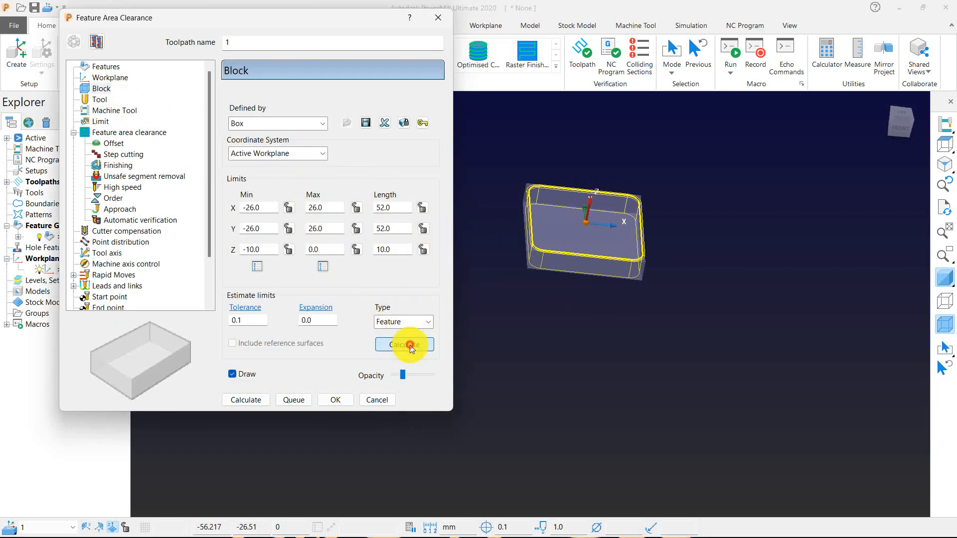
middle_click_drag(591, 310, 551, 288)
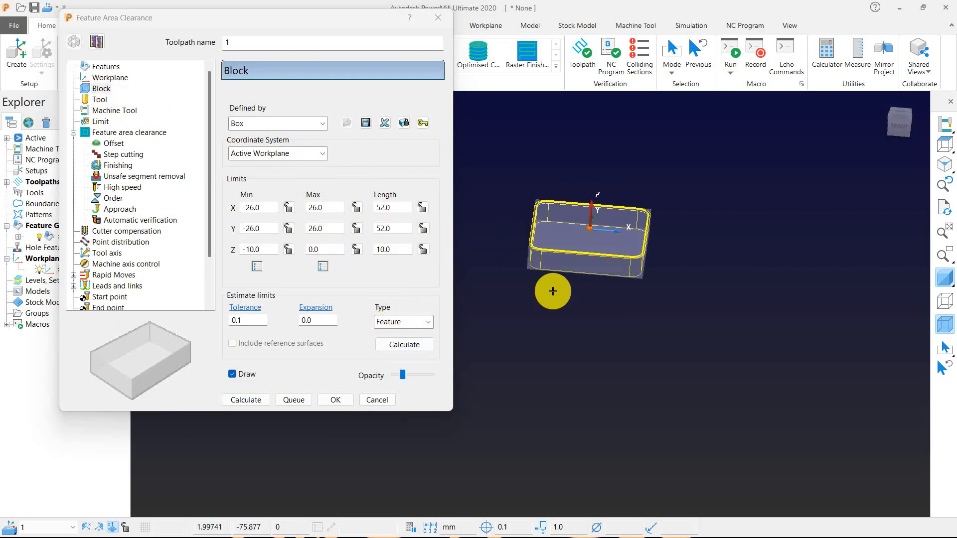
Step: Create an end mill for the toolpath with a diameter of 10 mm and name it 10
left_click(100, 99)
left_click(281, 99)
left_click(267, 96)
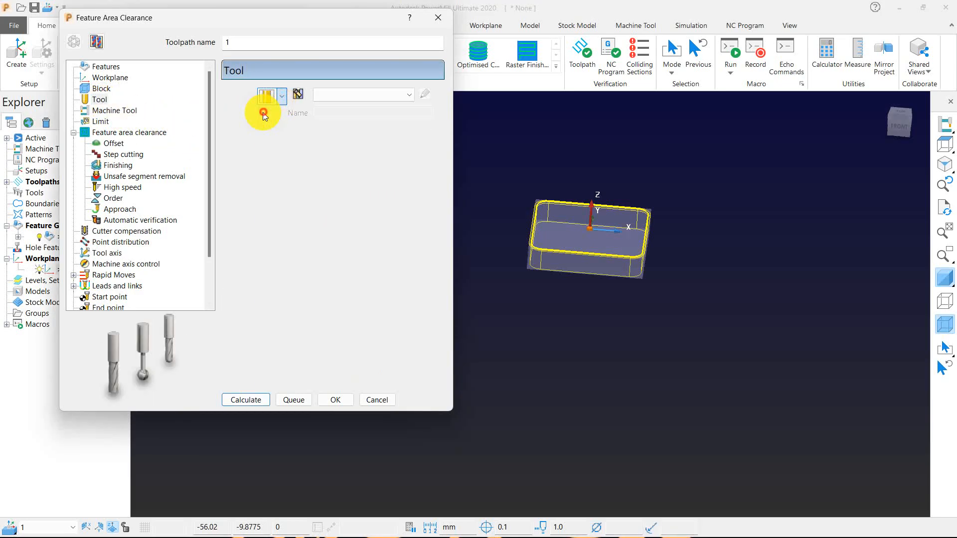
double_click(349, 254)
type("10")
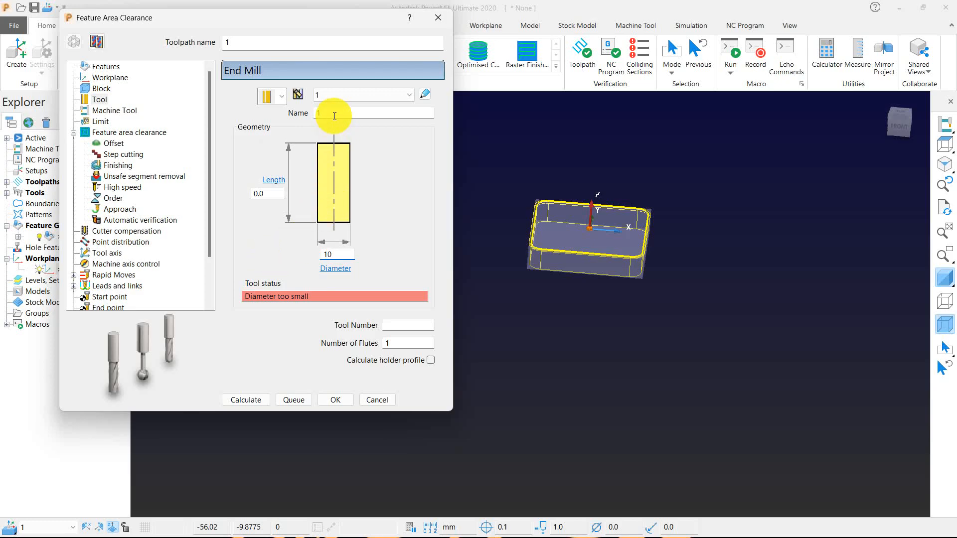
left_click(333, 112)
type("10")
double_click(313, 117)
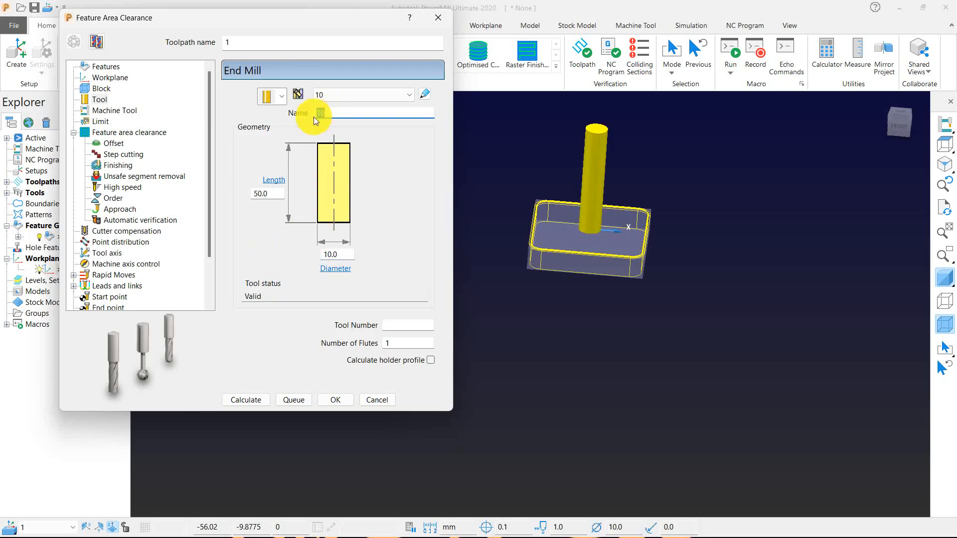
Step: Switch the block limit option in the toolpath's limit settings to the other mode
left_click(101, 121)
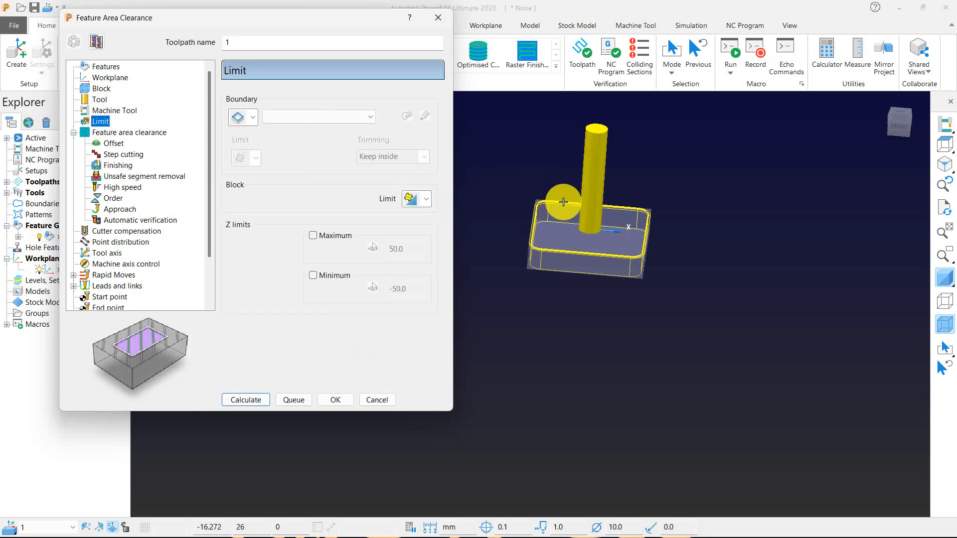
scroll(536, 192, "down", 2)
middle_click_drag(535, 192, 538, 271)
left_click(429, 200)
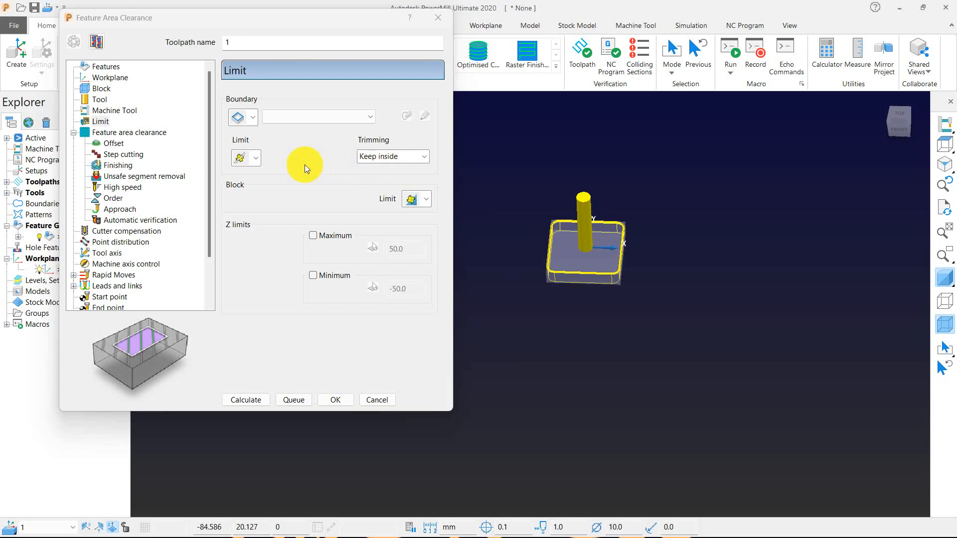
Step: Review the boundary trimming options in the toolpath's limit settings and keep the Keep inside option
left_click(422, 156)
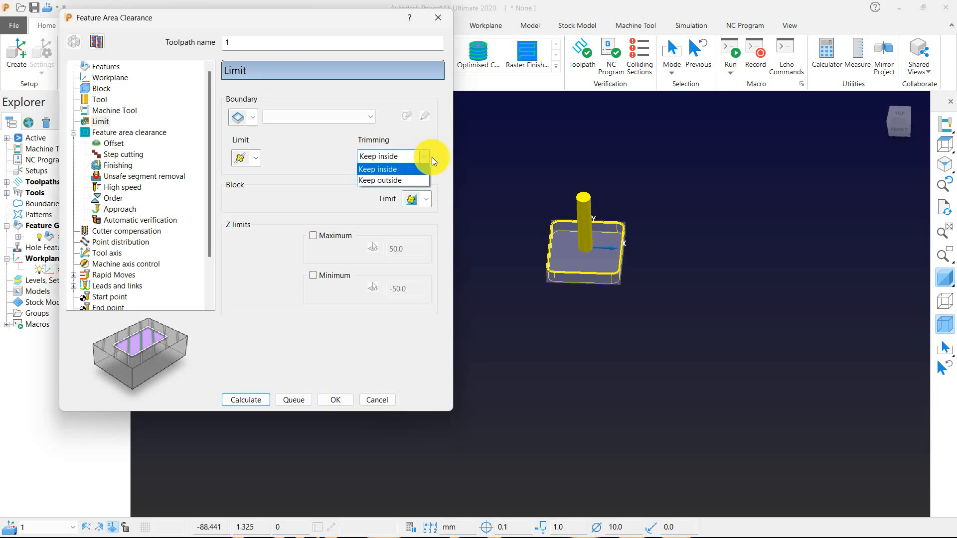
left_click(499, 198)
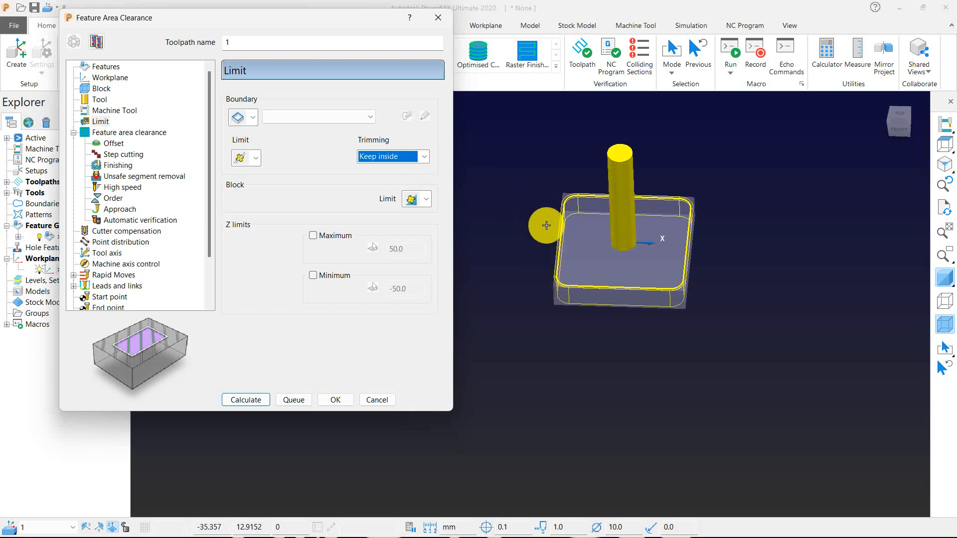
scroll(584, 232, "up", 3)
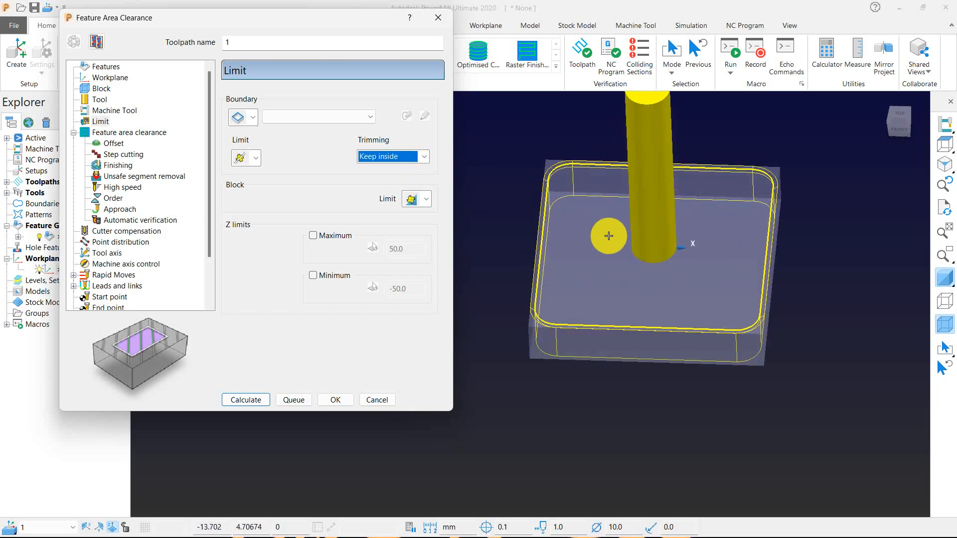
scroll(594, 228, "down", 3)
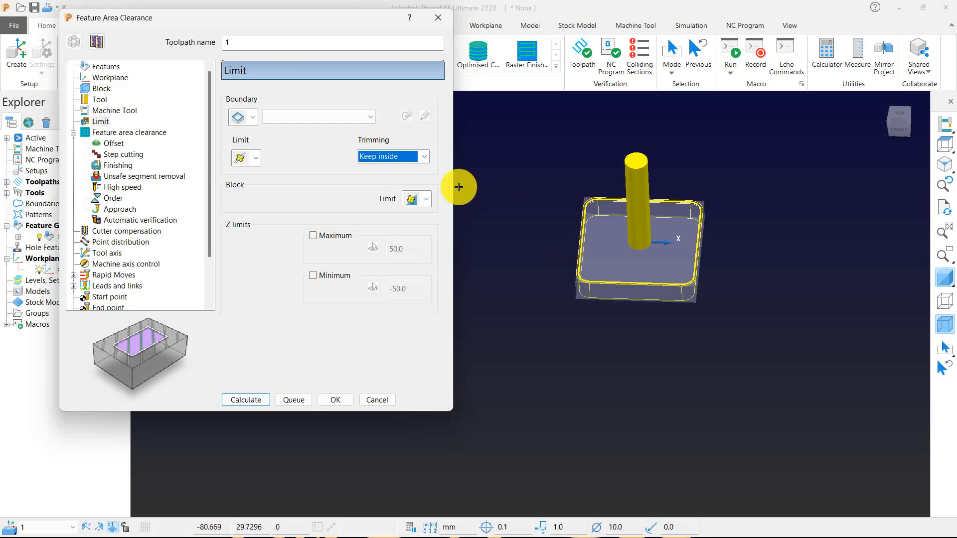
middle_click_drag(566, 263, 612, 264)
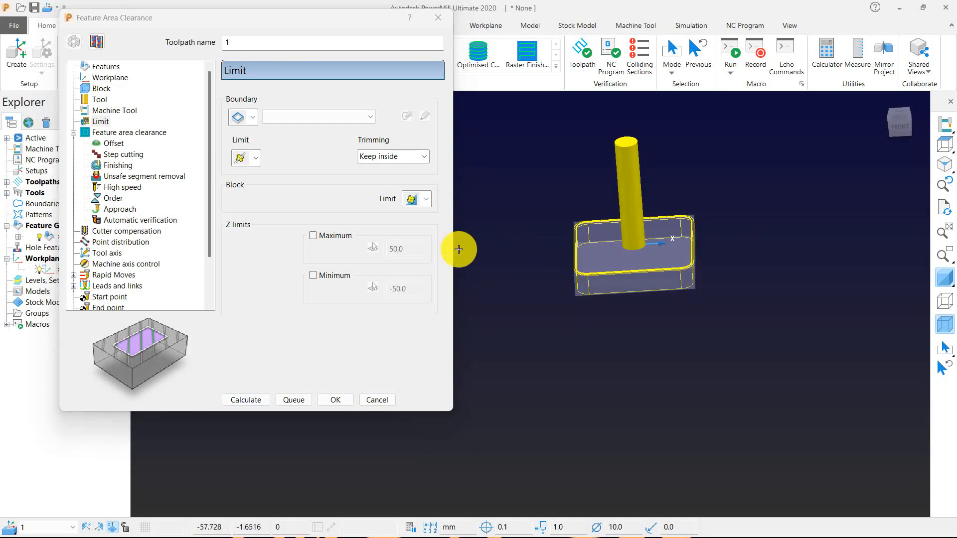
Step: Enable both Z limits of the toolpath, with a maximum of 0 and a minimum of -5
left_click(314, 240)
middle_click_drag(474, 314, 520, 264)
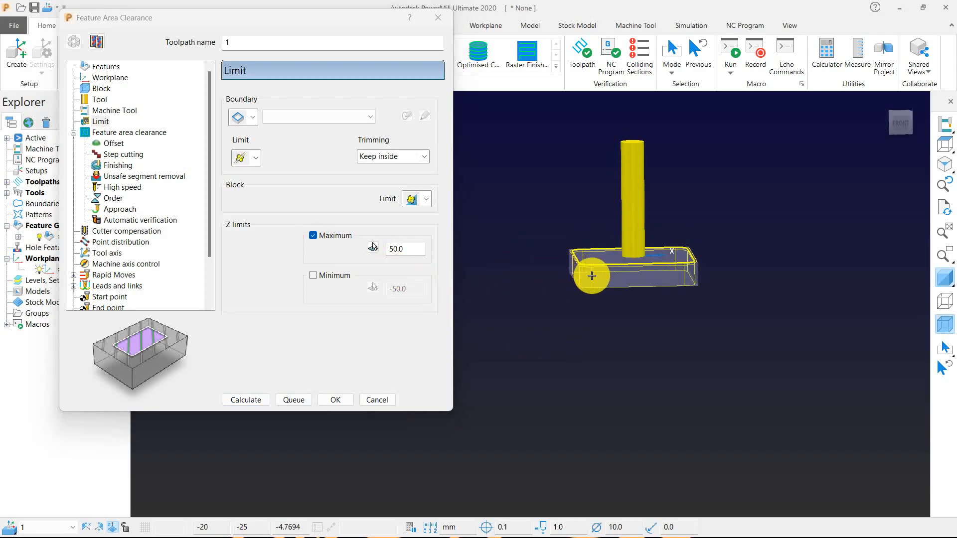
scroll(591, 276, "up", 3)
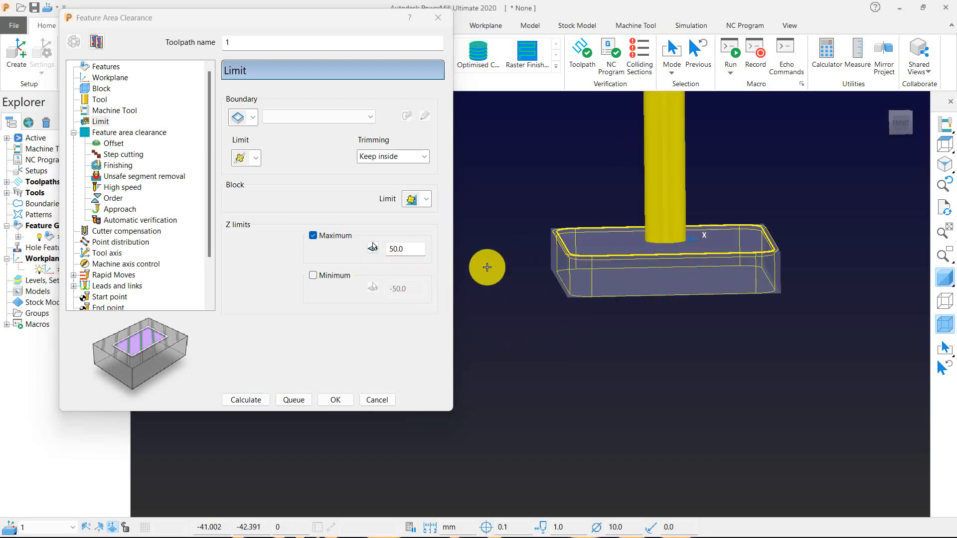
double_click(410, 249)
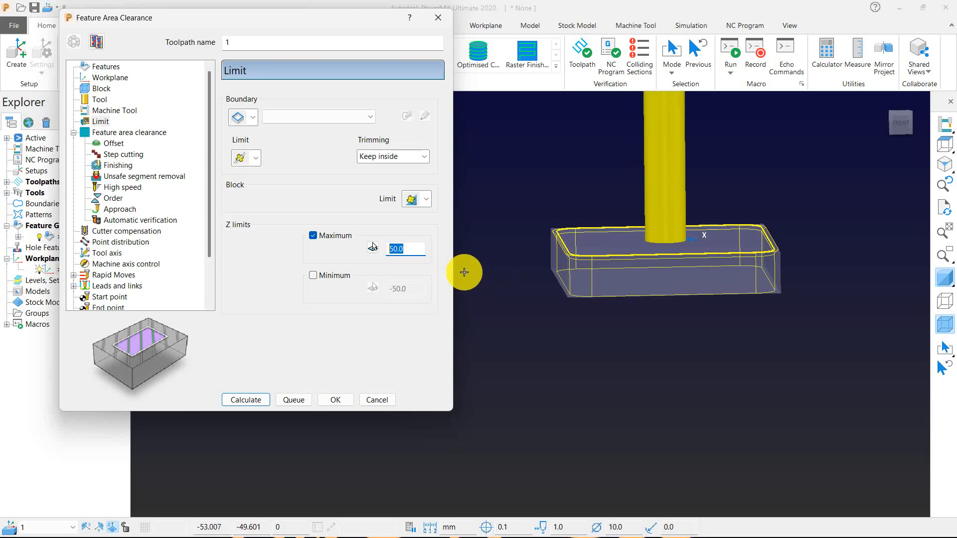
type("0")
left_click(334, 275)
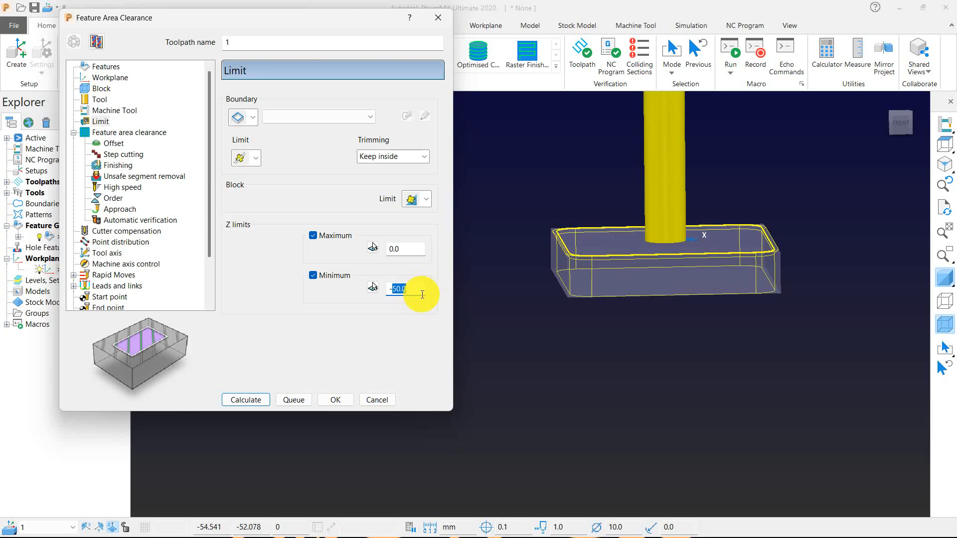
type("5")
middle_click_drag(624, 403, 612, 351)
middle_click_drag(666, 300, 643, 329)
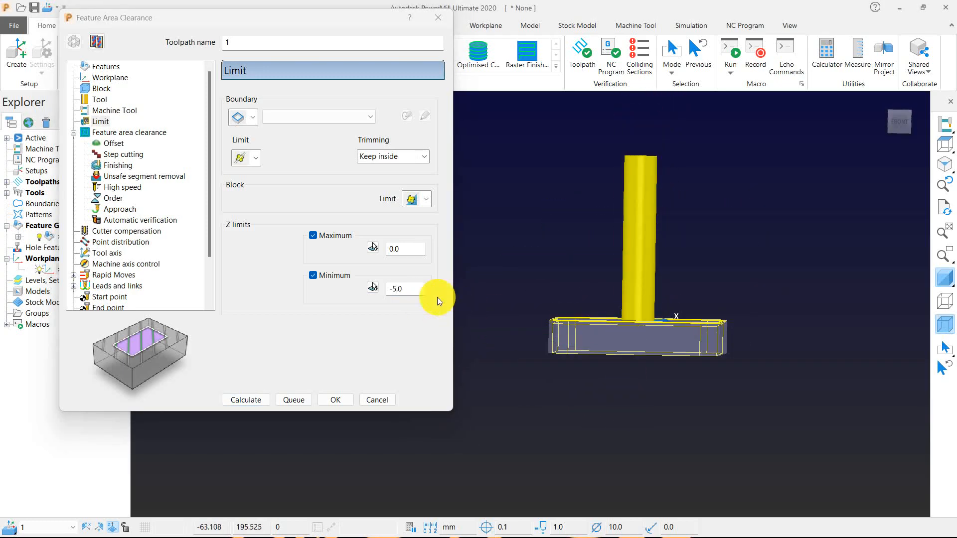
Step: Lower the toolpath's maximum Z limit to -2
left_click(409, 248)
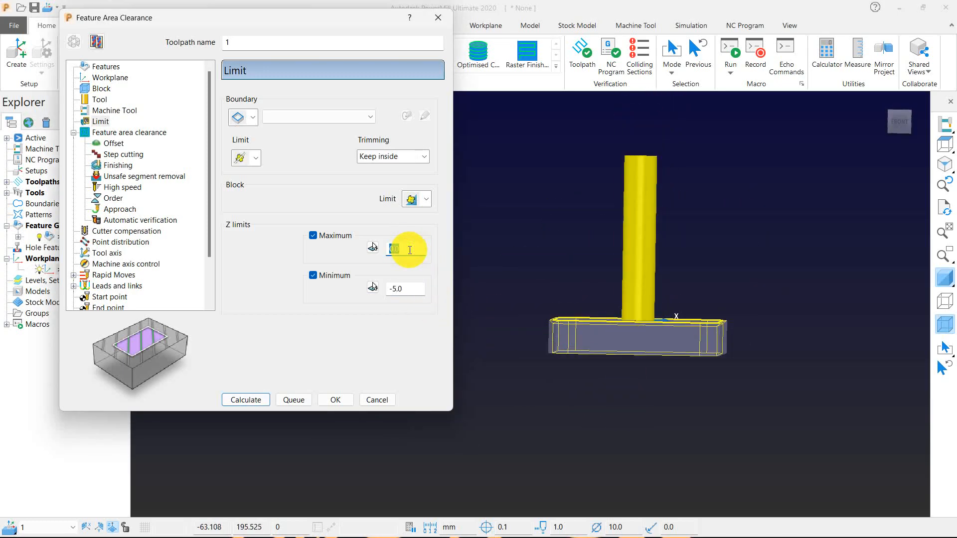
type("-2")
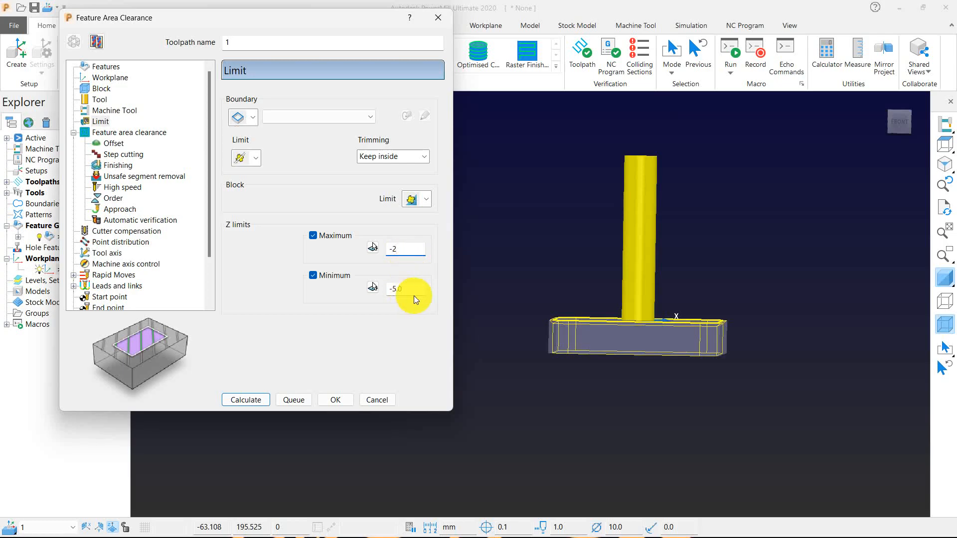
left_click(519, 268)
scroll(621, 255, "down", 4)
scroll(589, 319, "up", 5)
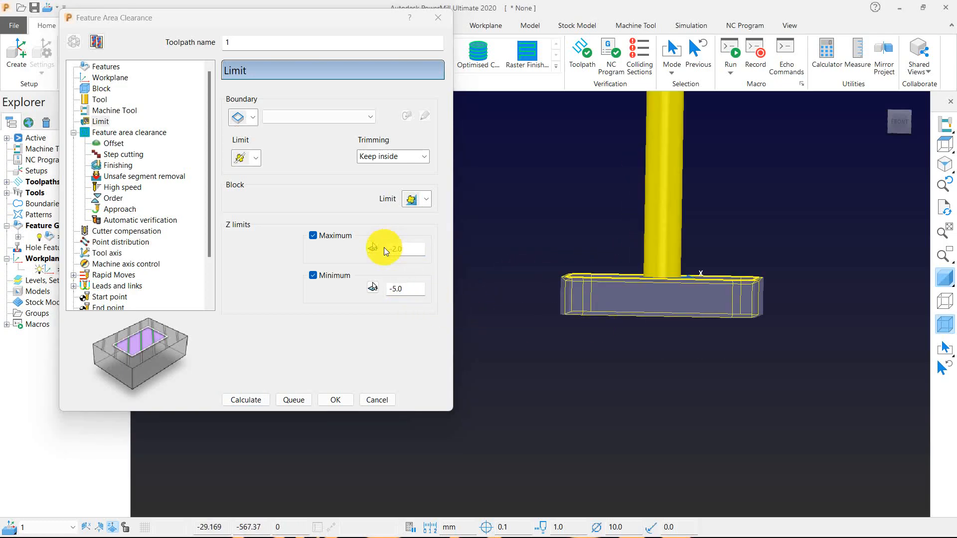
Step: Calculate the Z-limited toolpath and inspect its cutting depth within the pocket from the front view
left_click(251, 400)
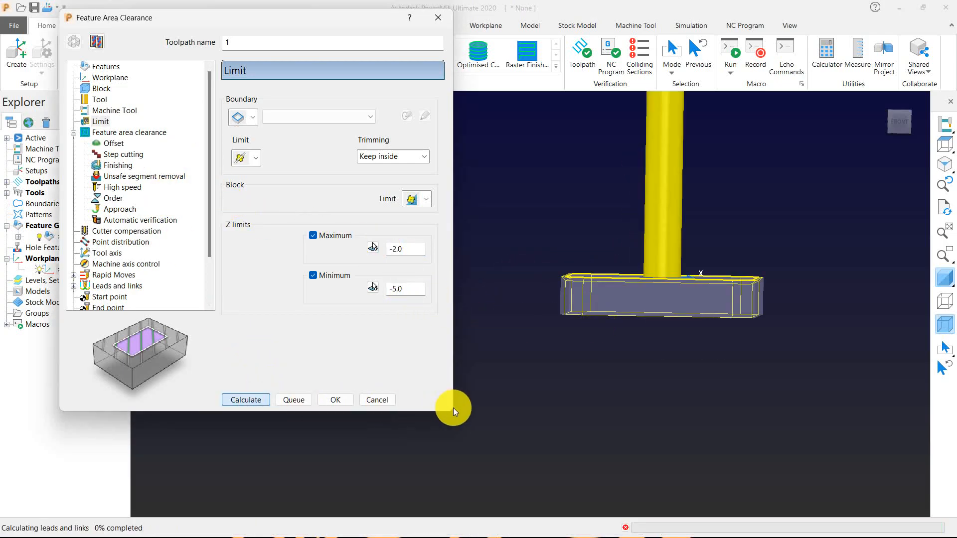
left_click(517, 445)
middle_click_drag(592, 332, 607, 314)
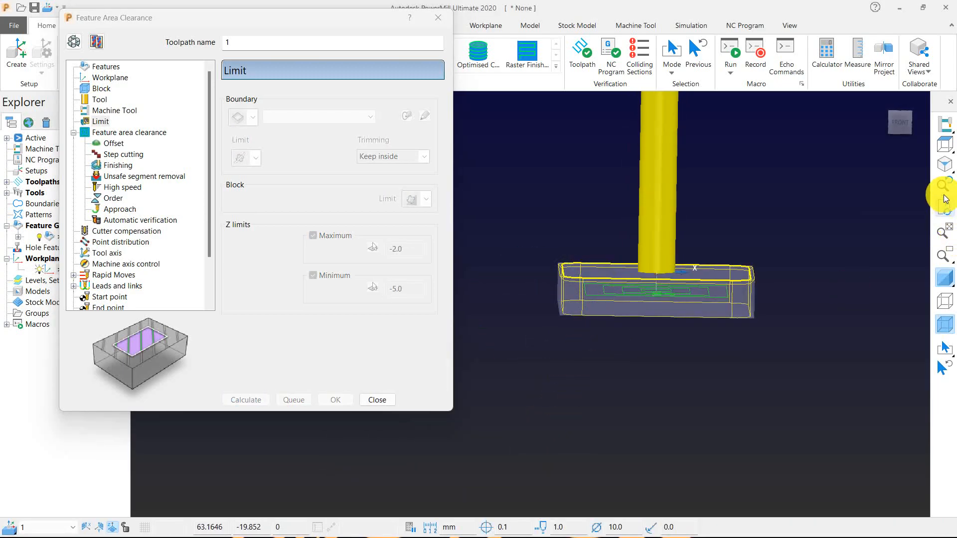
mouse_move(944, 145)
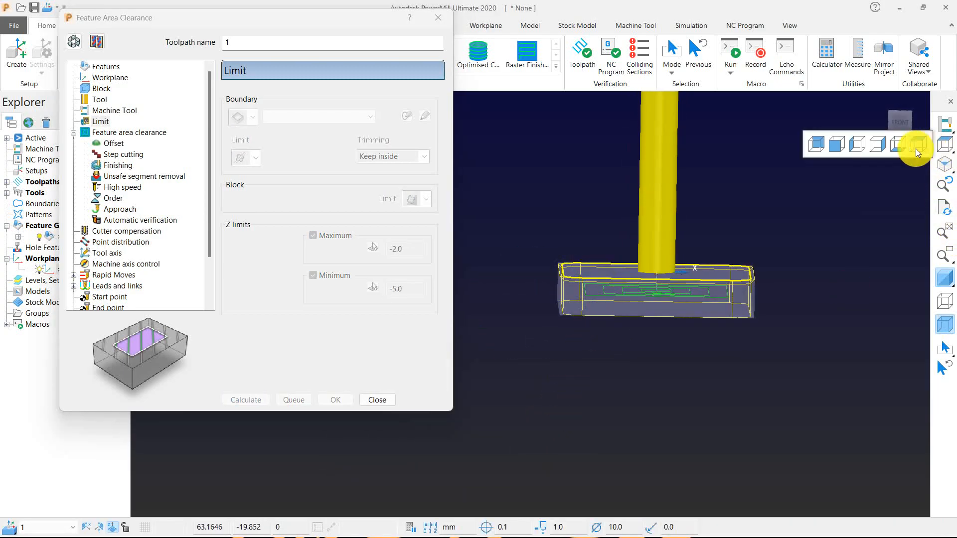
left_click(834, 150)
scroll(667, 376, "up", 3)
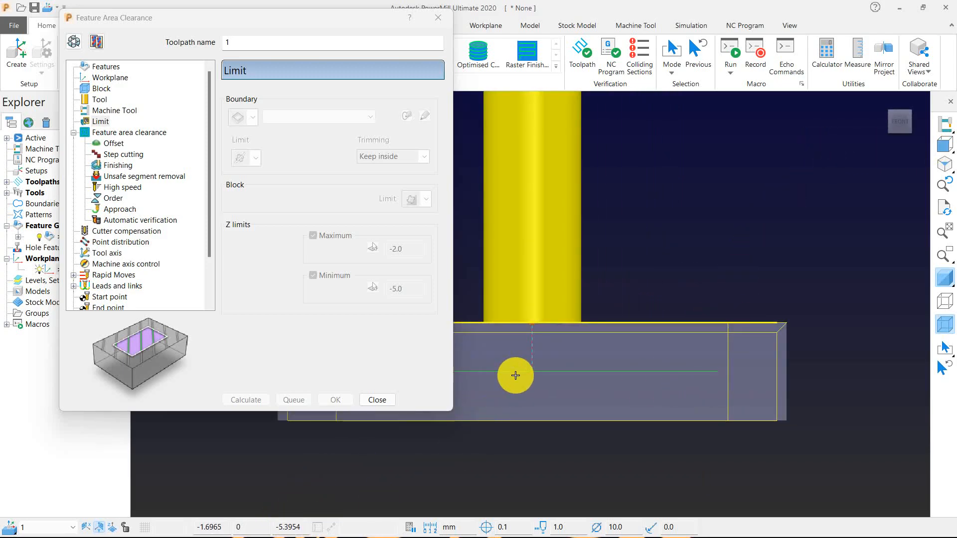
scroll(624, 312, "down", 2)
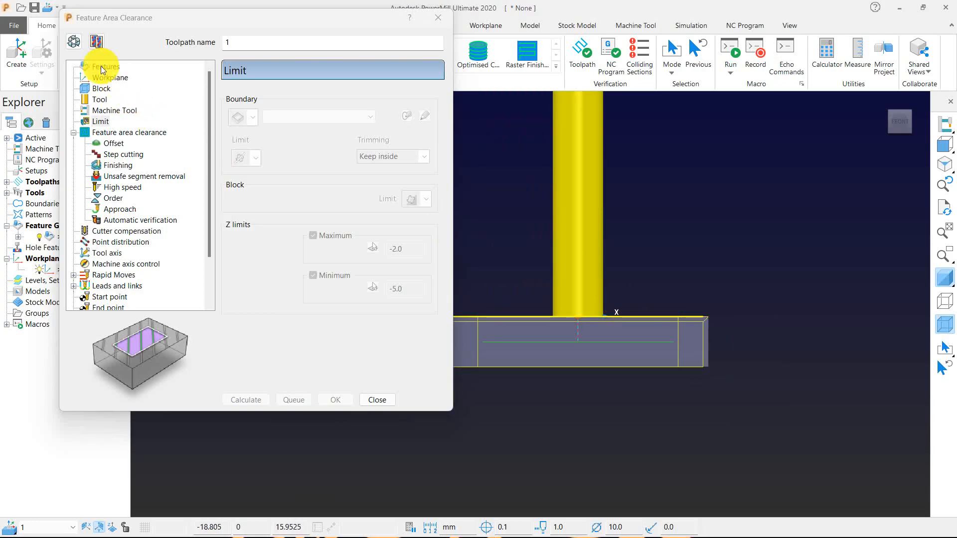
Step: Reopen the calculated toolpath for editing and turn off its maximum and minimum Z limits
left_click(64, 38)
left_click(76, 41)
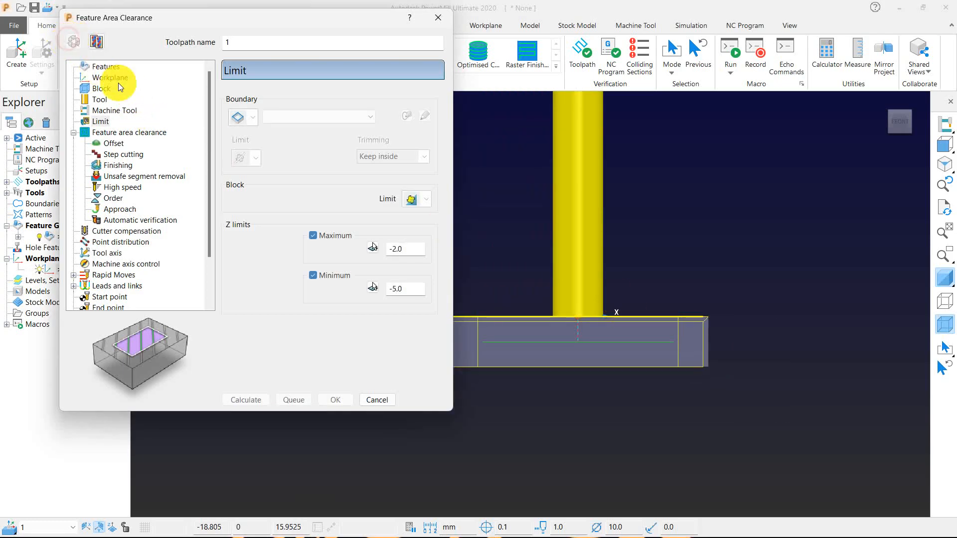
left_click(331, 236)
left_click(325, 276)
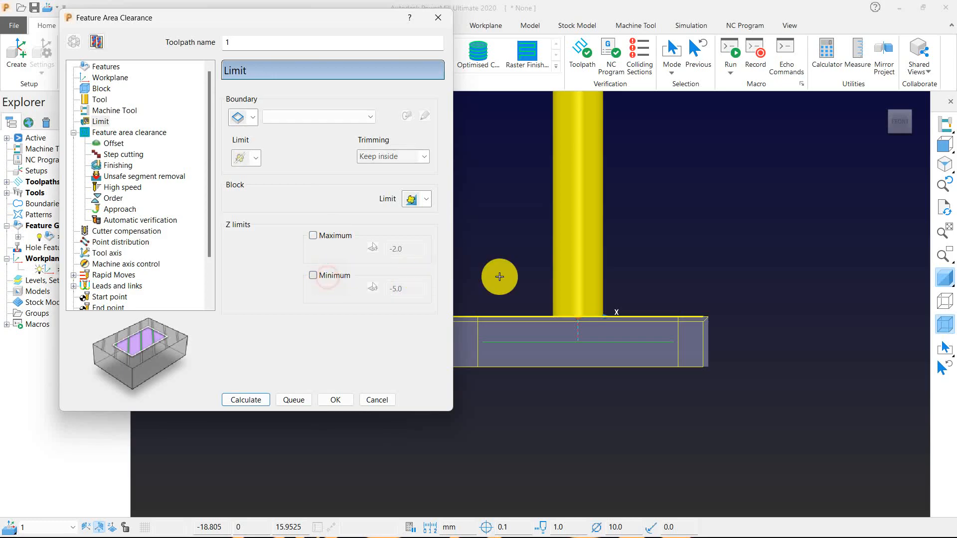
scroll(618, 250, "down", 2)
middle_click_drag(618, 250, 593, 209)
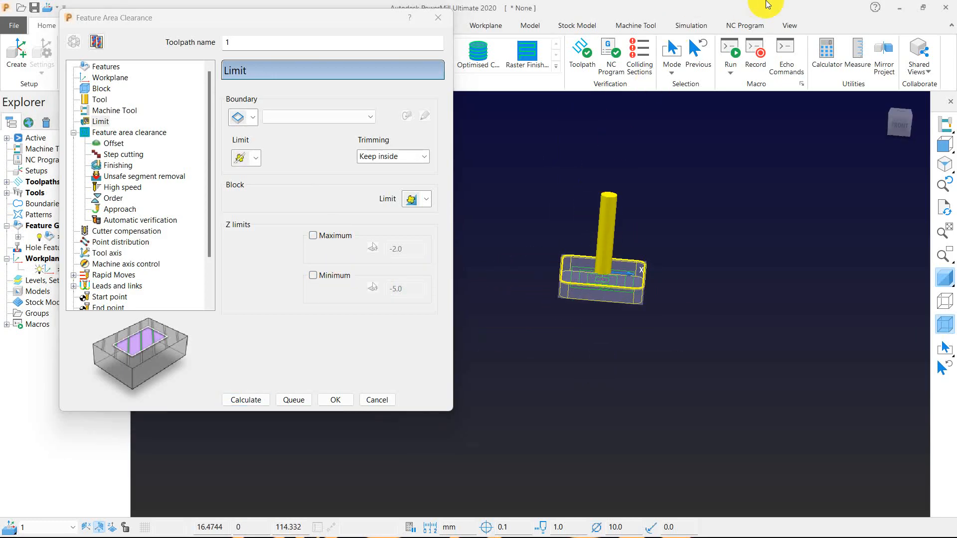
Step: In the feature area clearance settings, keep the profile cut direction at Climb and set the area cut direction to Any
left_click(136, 138)
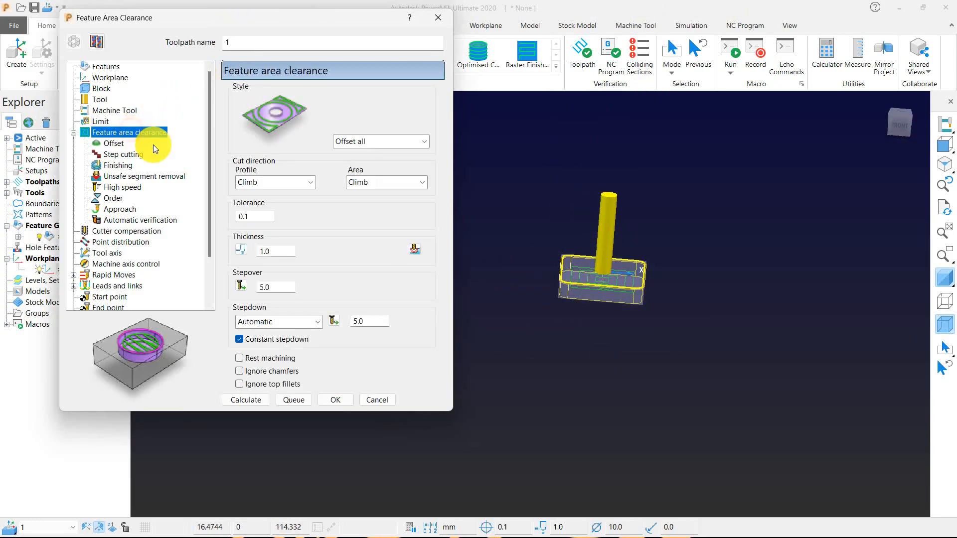
middle_click_drag(737, 209, 683, 288)
scroll(649, 235, "up", 2)
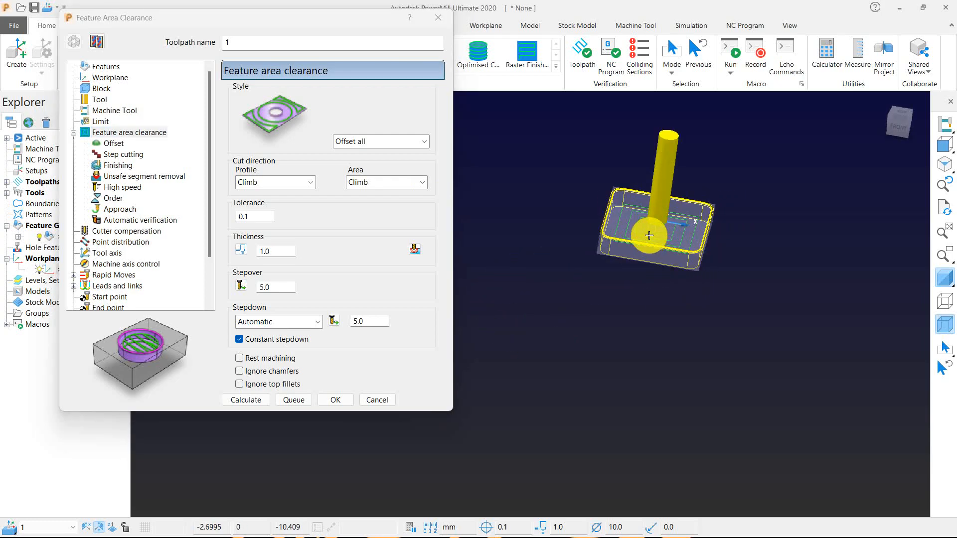
scroll(650, 234, "up", 4)
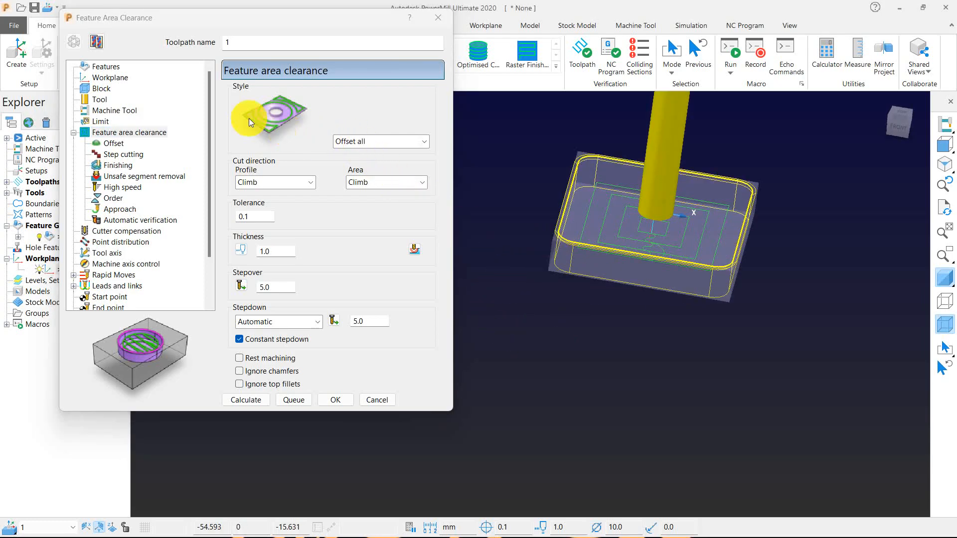
left_click_drag(168, 17, 102, 9)
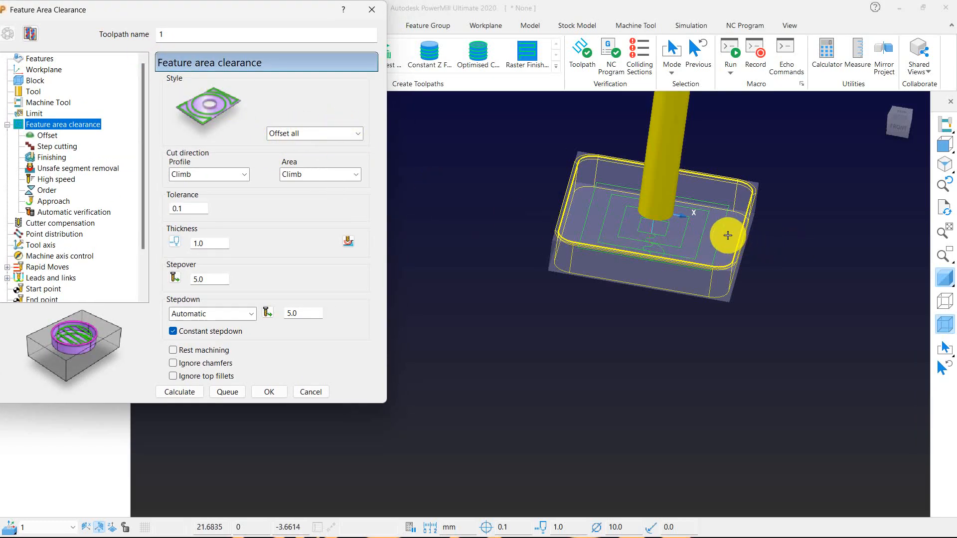
scroll(728, 235, "up", 5)
scroll(611, 255, "down", 2)
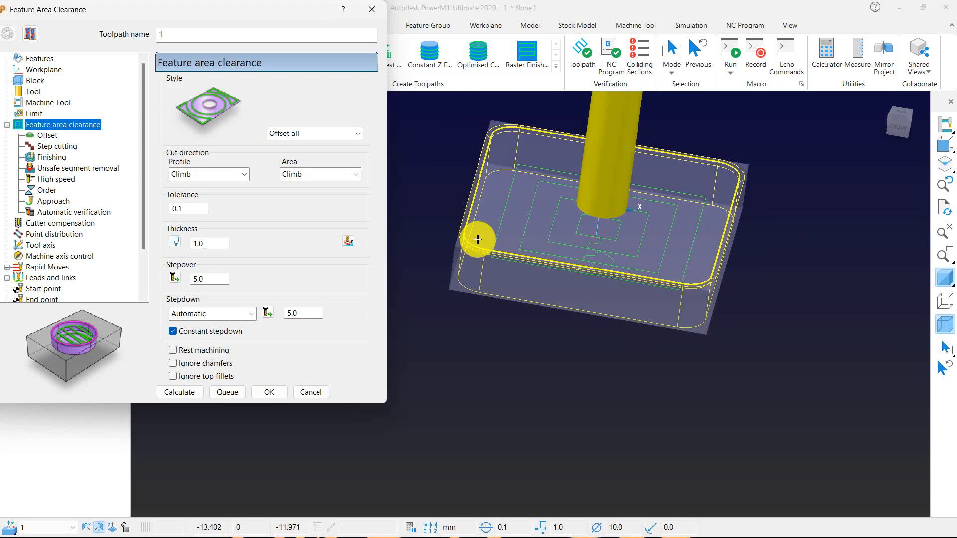
left_click(211, 174)
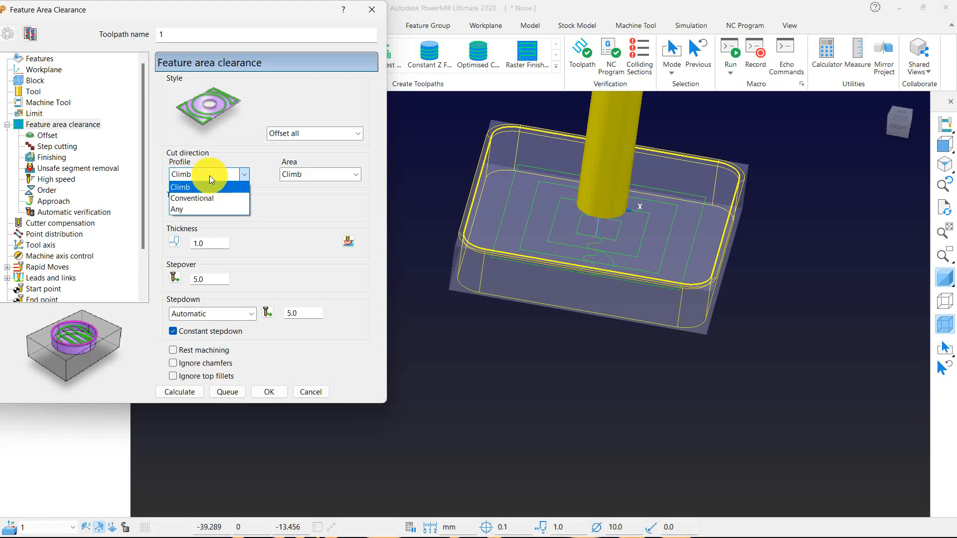
left_click(199, 186)
left_click(309, 175)
left_click(306, 206)
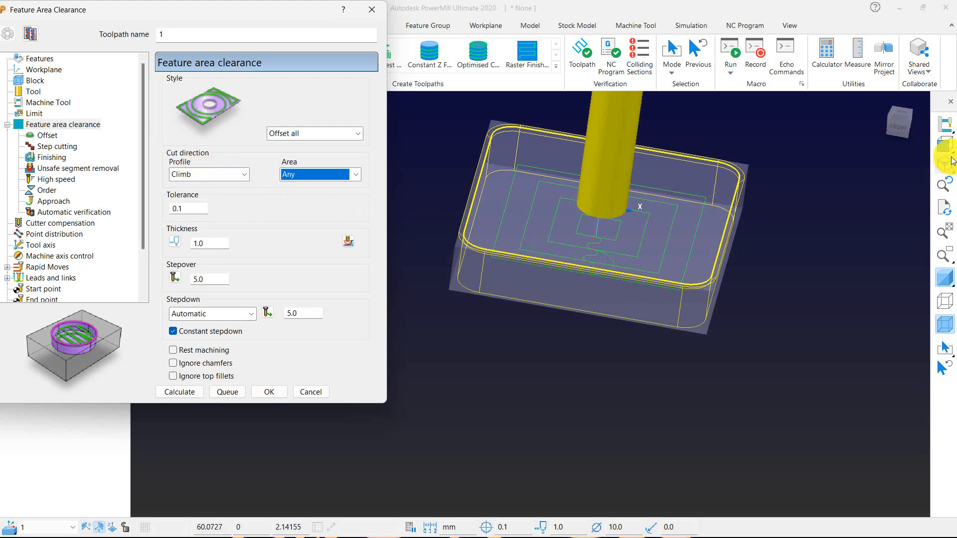
left_click(943, 127)
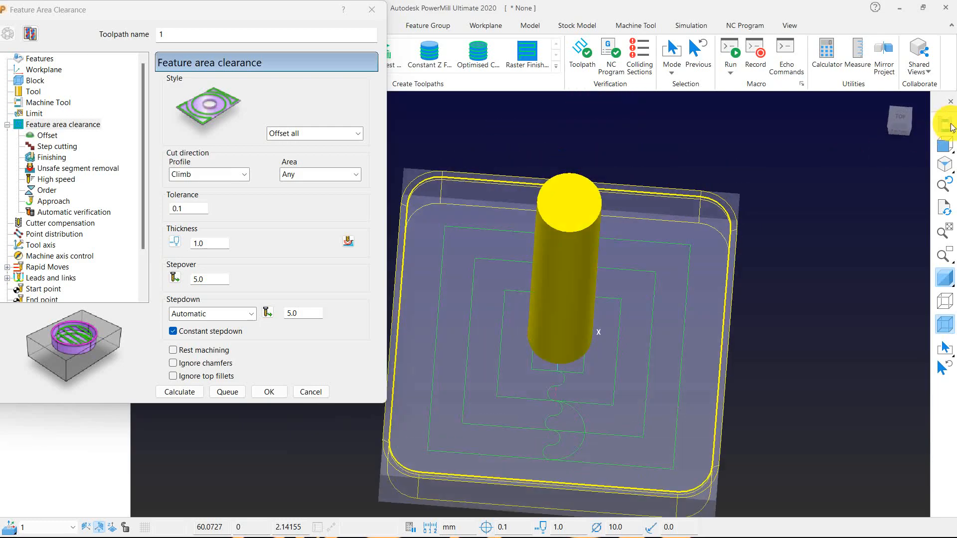
scroll(773, 182, "down", 5)
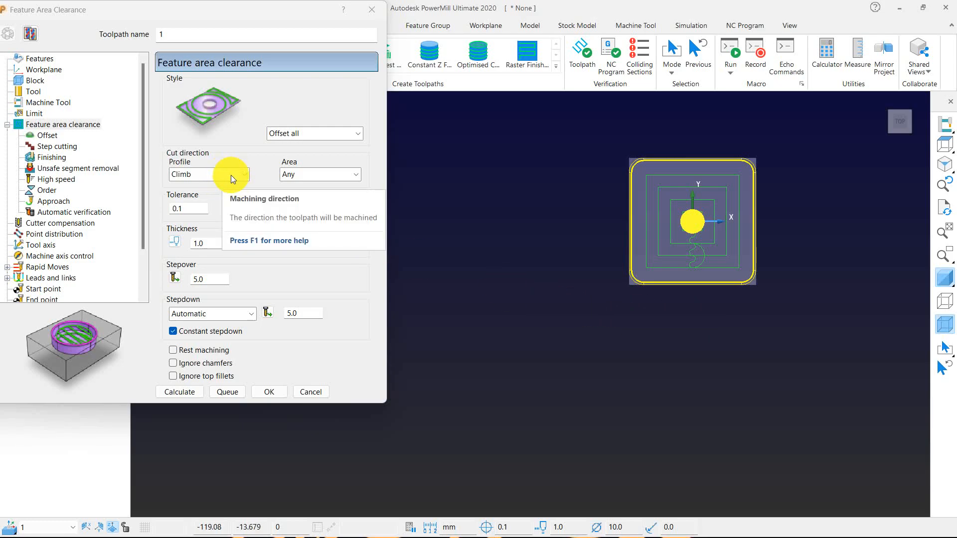
left_click(652, 337)
left_click_drag(598, 334, 453, 320)
left_click_drag(651, 351, 434, 325)
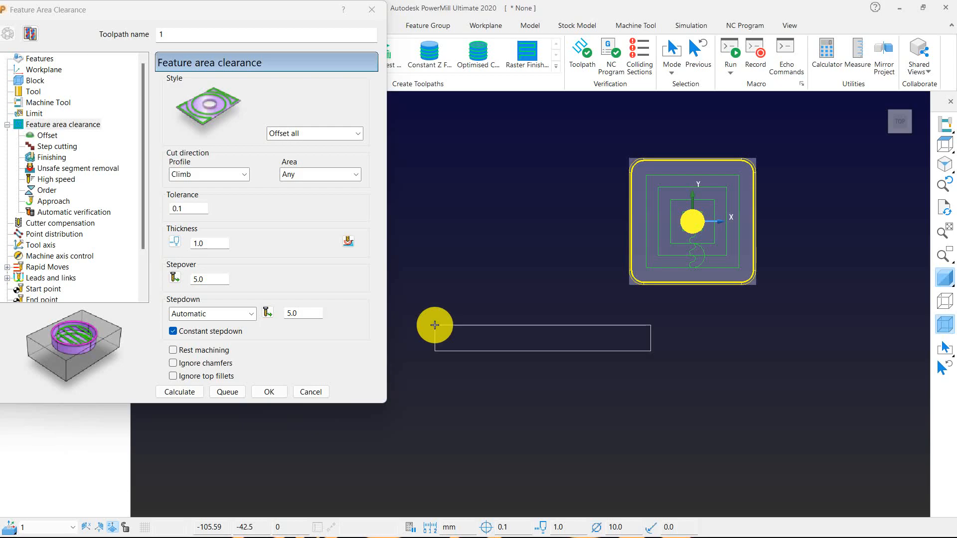
left_click_drag(435, 325, 434, 325)
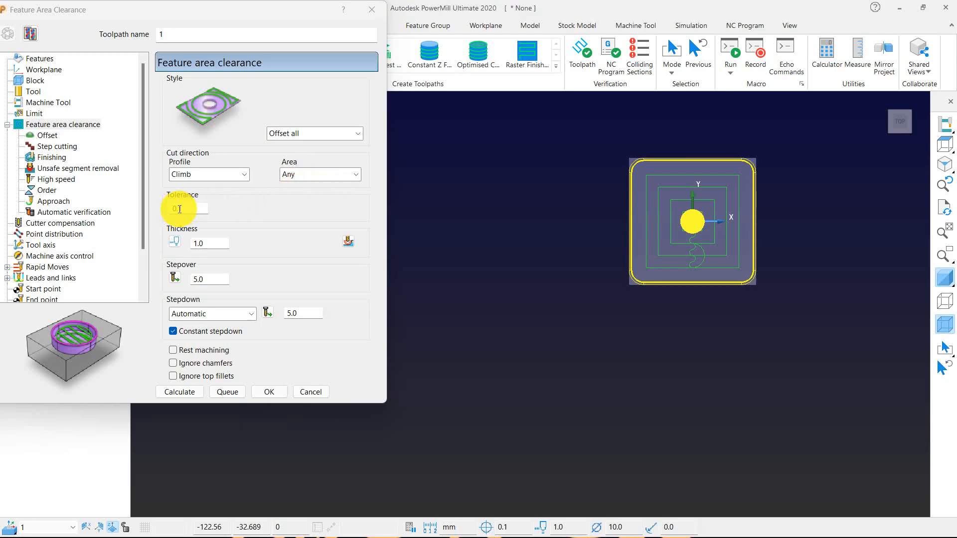
Step: Split the toolpath thickness into separate radial and axial values, with 0.2 radial and 0.1 axial
left_click(175, 242)
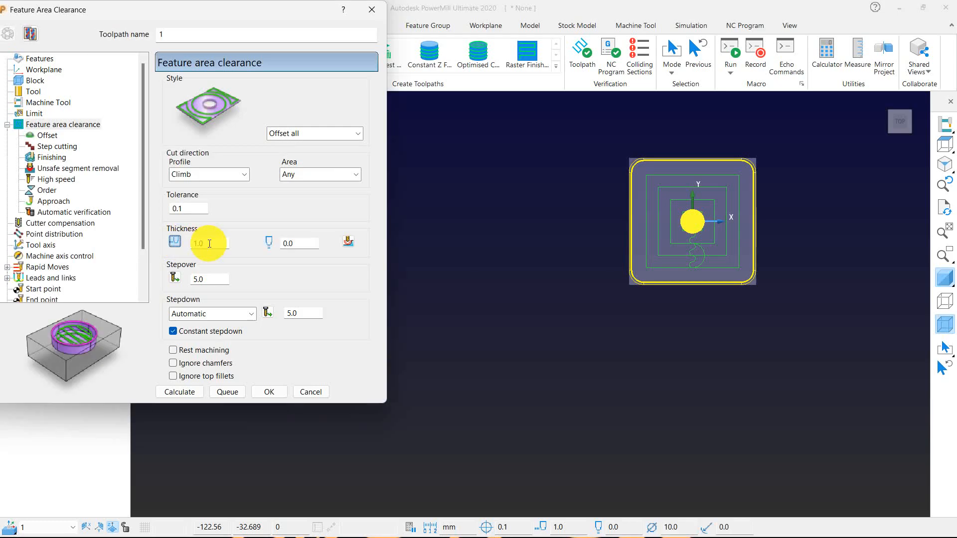
key("BackSpace")
type(".2")
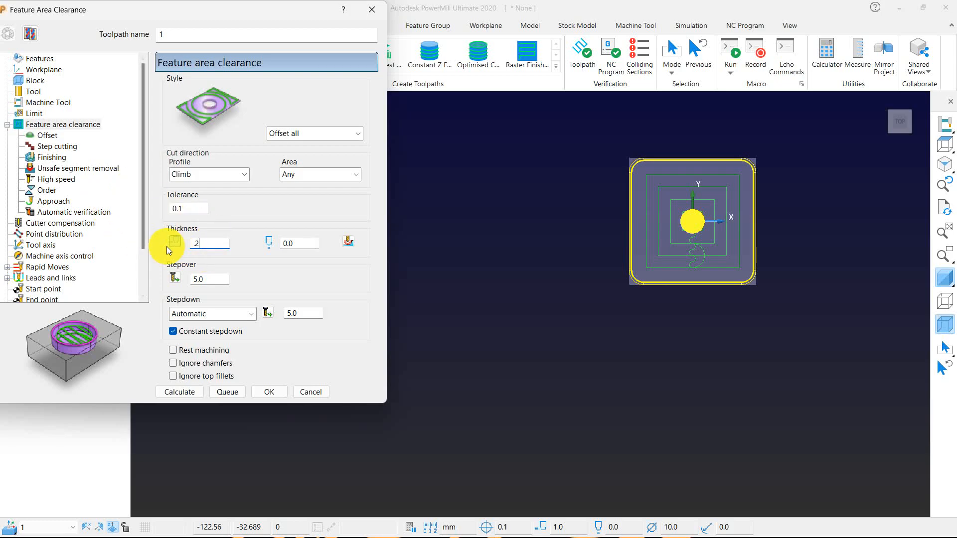
left_click(296, 244)
type(".1")
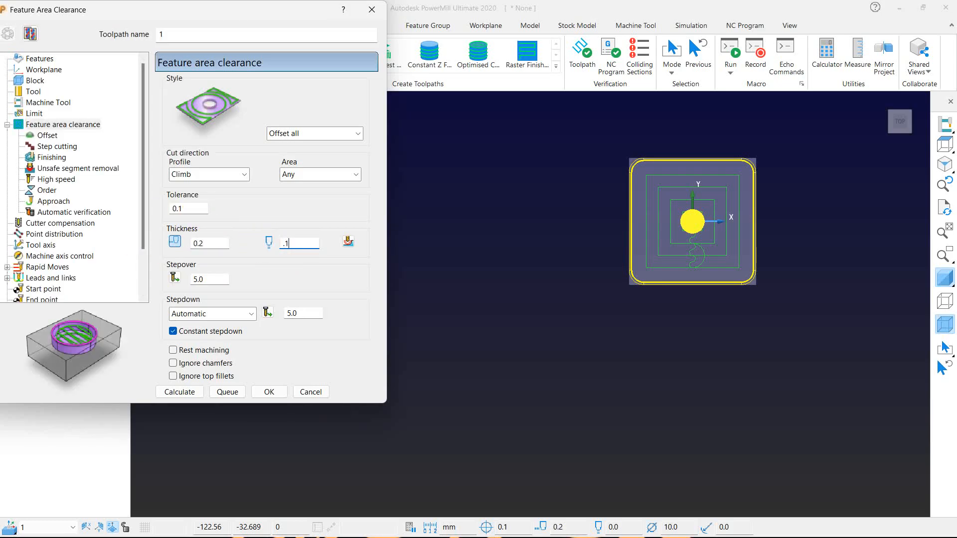
Step: Set the feature area clearance tolerance to 0.02 by entering 10 percent of the 0.2 thickness as .2*10/100
double_click(183, 209)
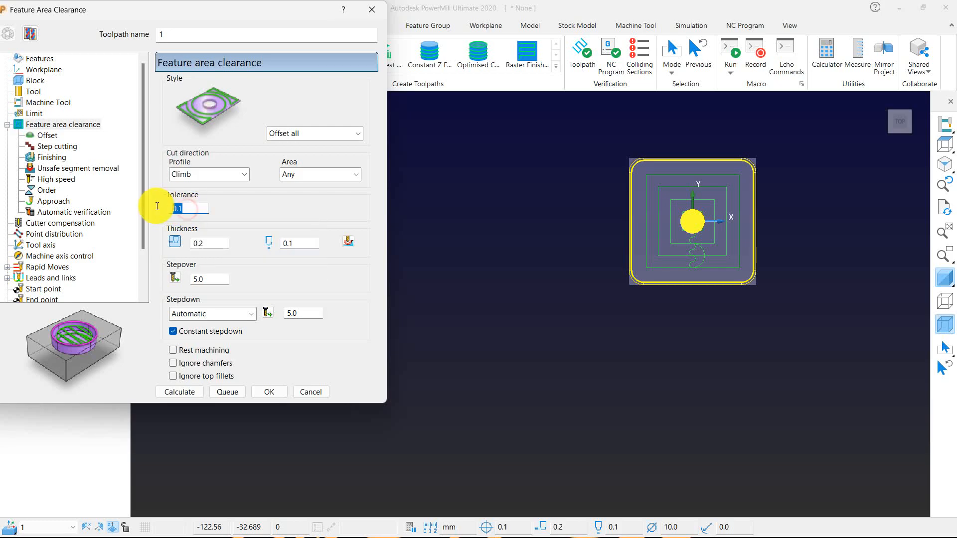
type(".2")
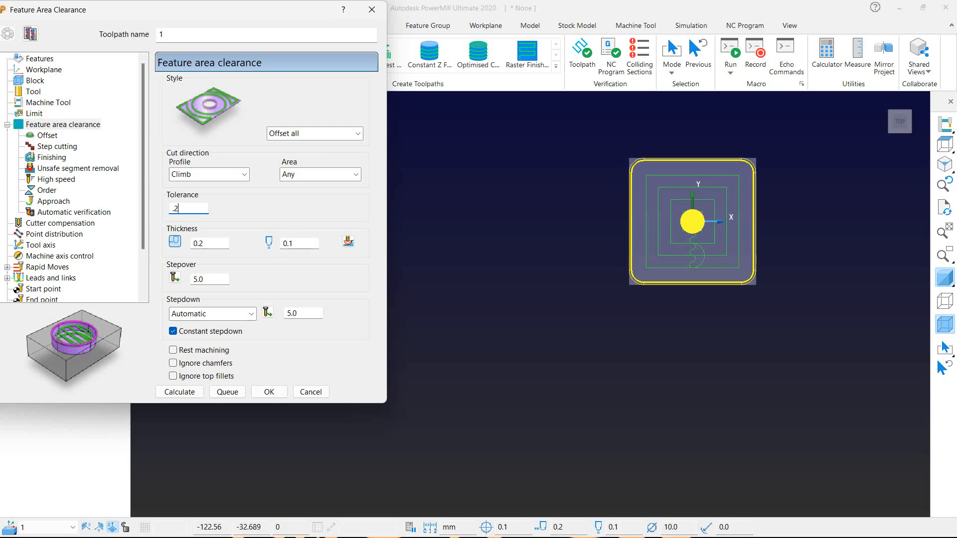
type("8")
key("BackSpace")
key("BackSpace")
key("BackSpace")
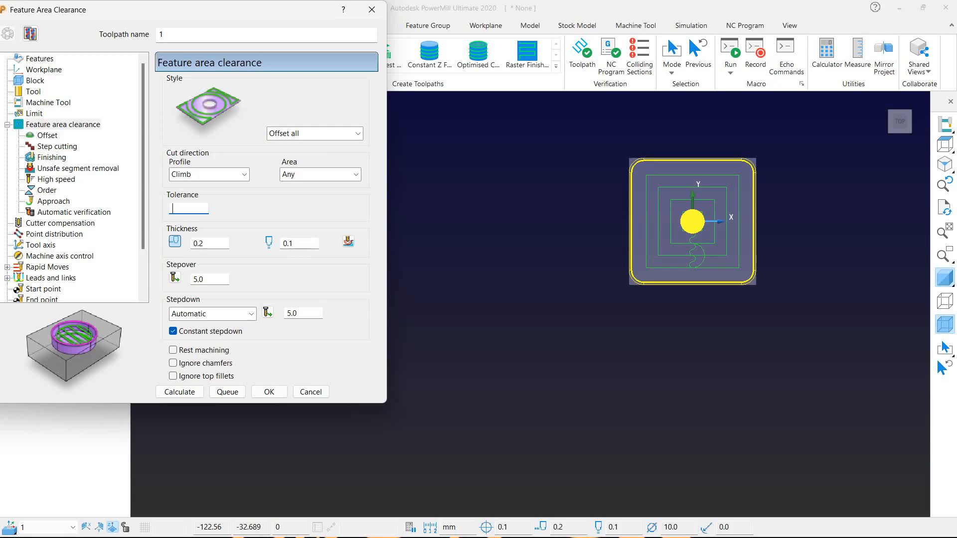
left_click(190, 208)
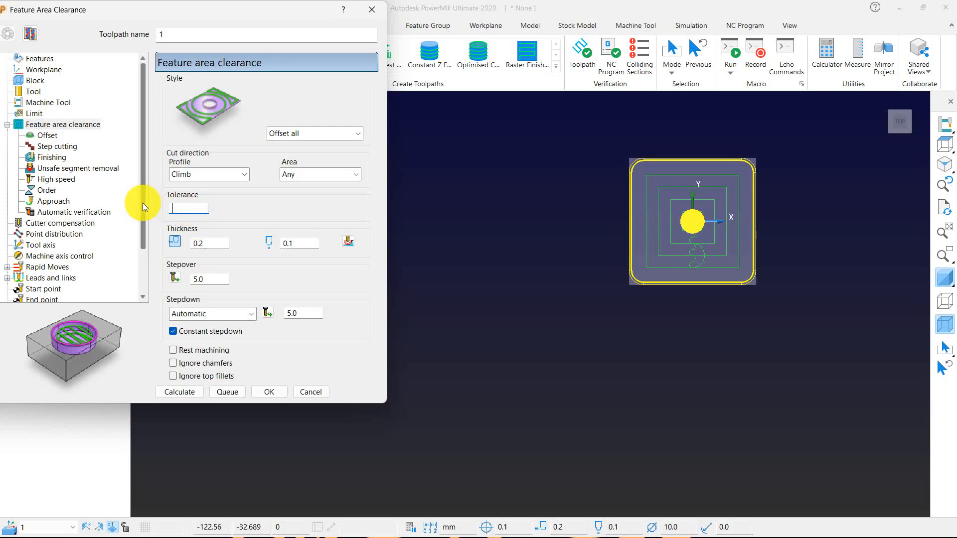
type(".2*10")
type("?")
key("BackSpace")
type("/100")
key("Return")
left_click(209, 244)
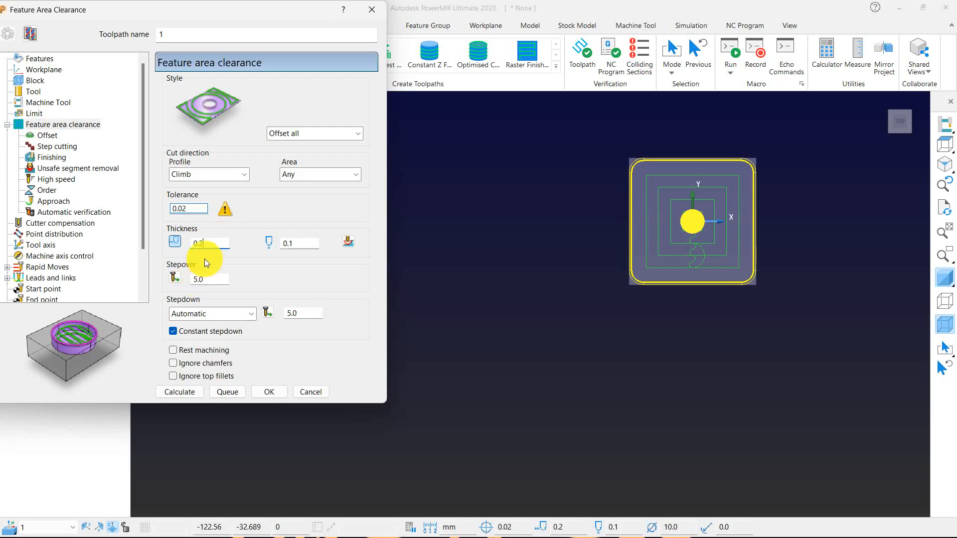
Step: Set the stepover to 60 percent of the 10 mm tool diameter with 10*60/100, and the stepdown to 0.3
left_click_drag(209, 277, 184, 276)
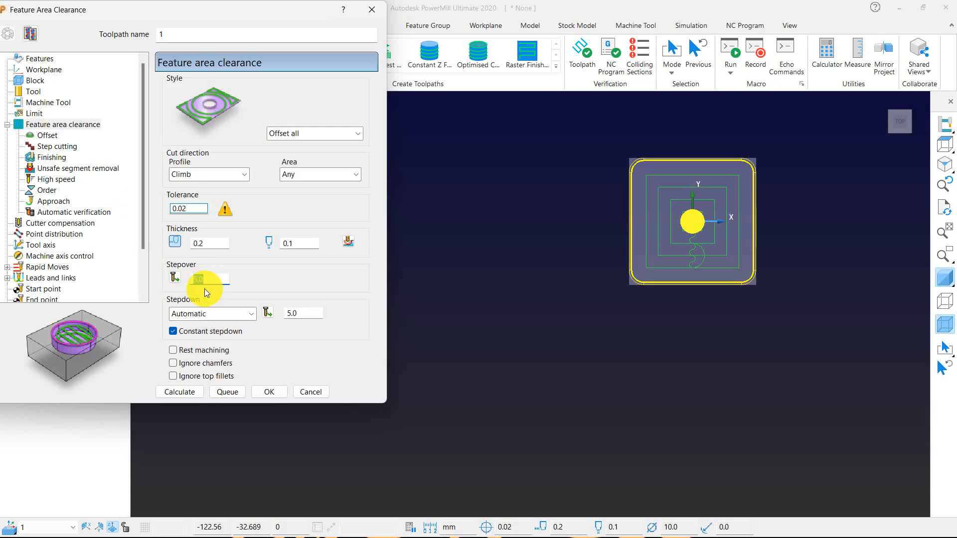
type("10")
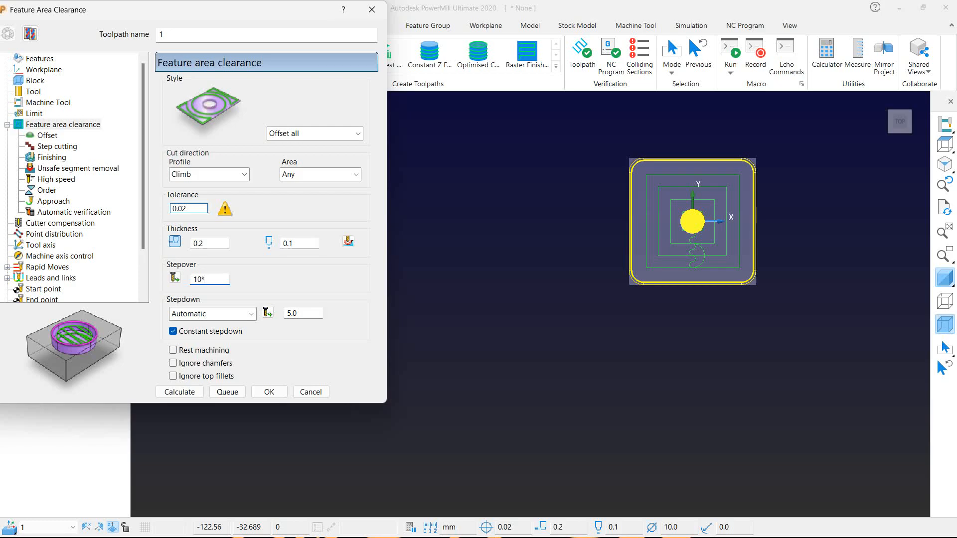
type("*60/100")
key("Return")
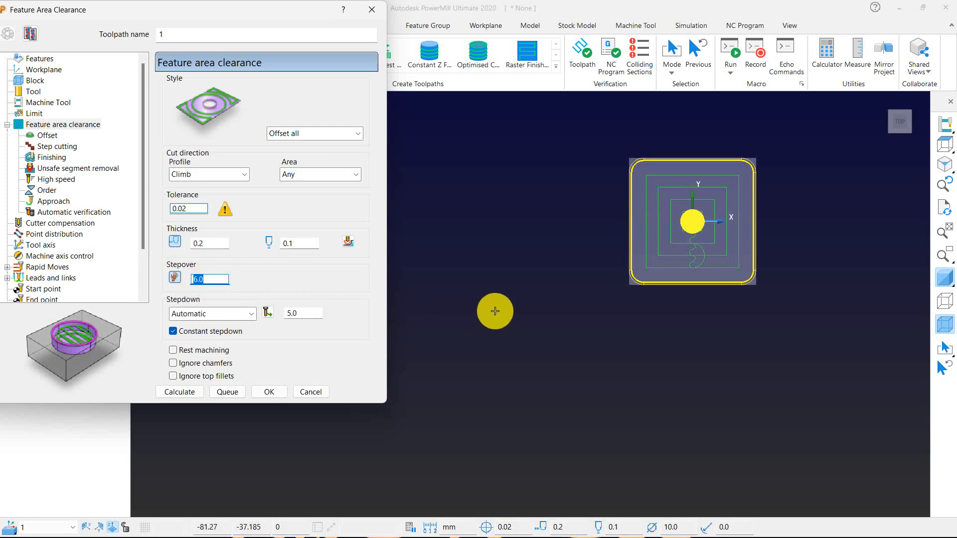
left_click(495, 311)
left_click(314, 313)
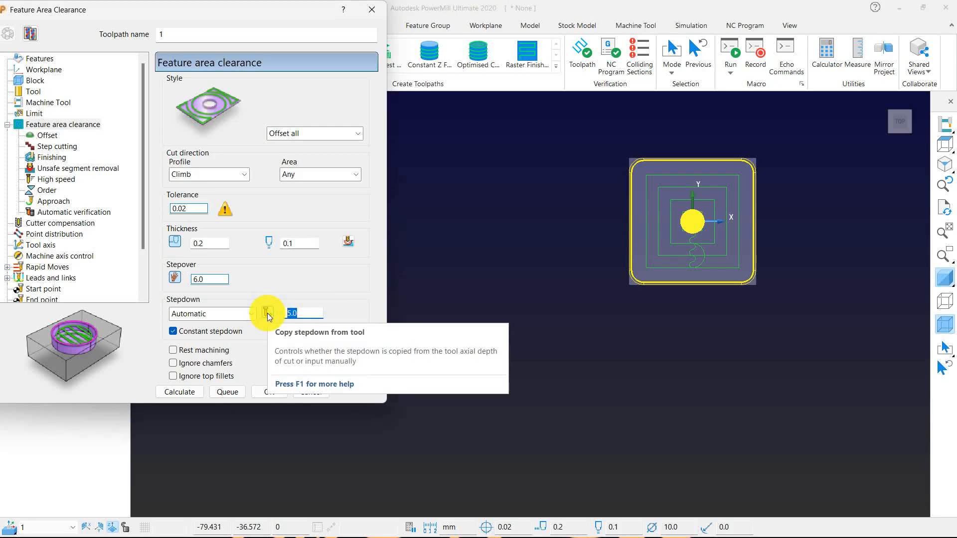
type(".3")
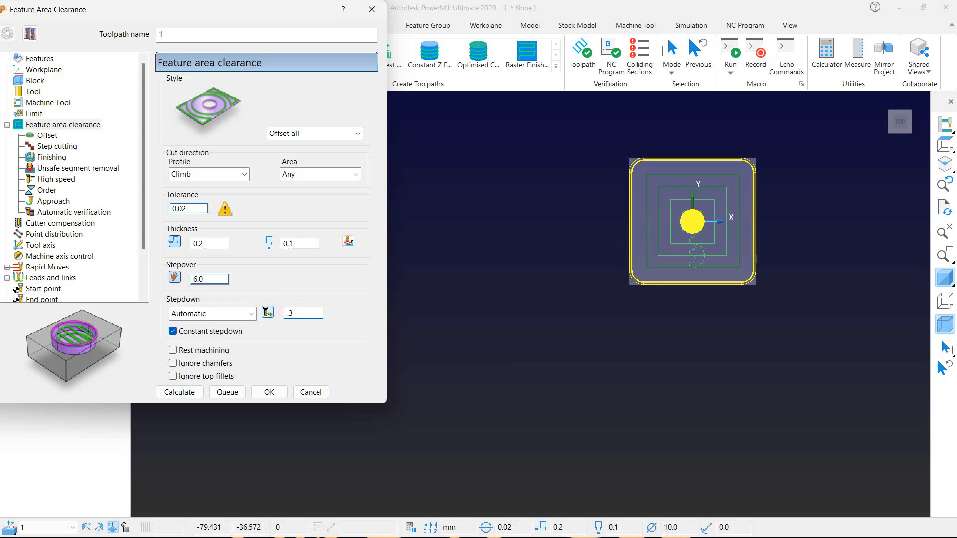
Step: Calculate the toolpath with the new cutting values and close its settings
middle_click_drag(607, 288, 664, 278)
scroll(664, 278, "up", 3)
middle_click_drag(530, 304, 600, 259)
left_click(178, 391)
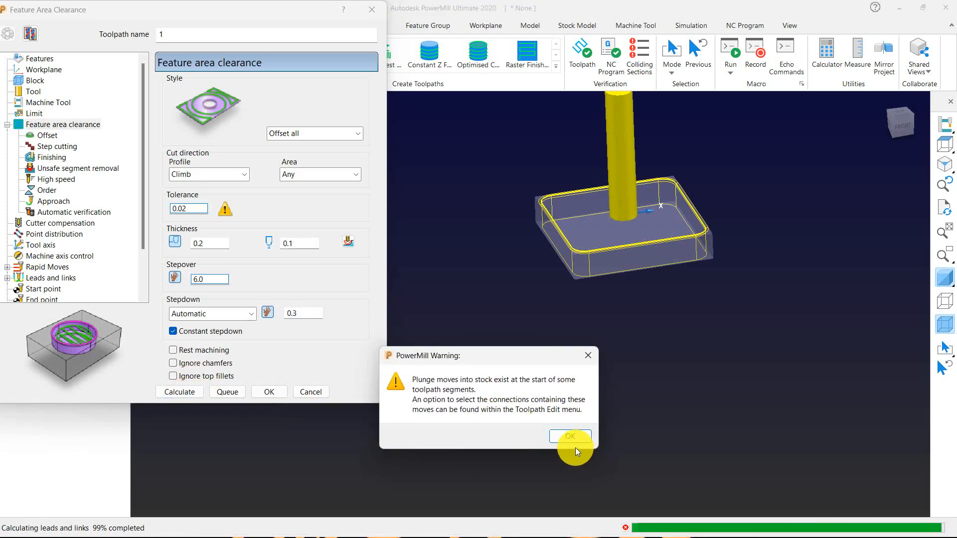
left_click(571, 437)
middle_click_drag(530, 357, 623, 283)
scroll(623, 284, "up", 2)
middle_click_drag(593, 334, 521, 241)
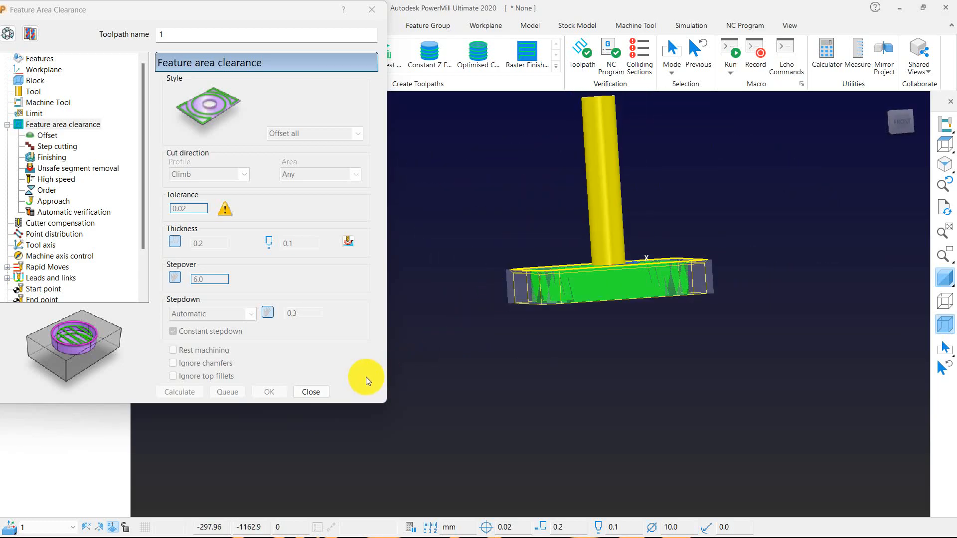
left_click(311, 391)
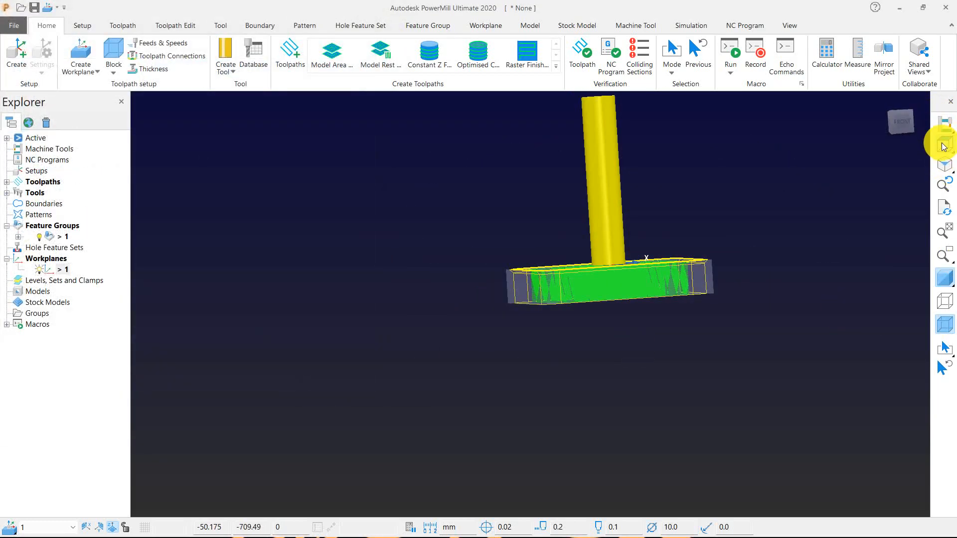
Step: Examine the calculated toolpath's stepdown passes within the pocket from the front view
mouse_move(943, 147)
left_click(838, 146)
scroll(480, 107, "down", 2)
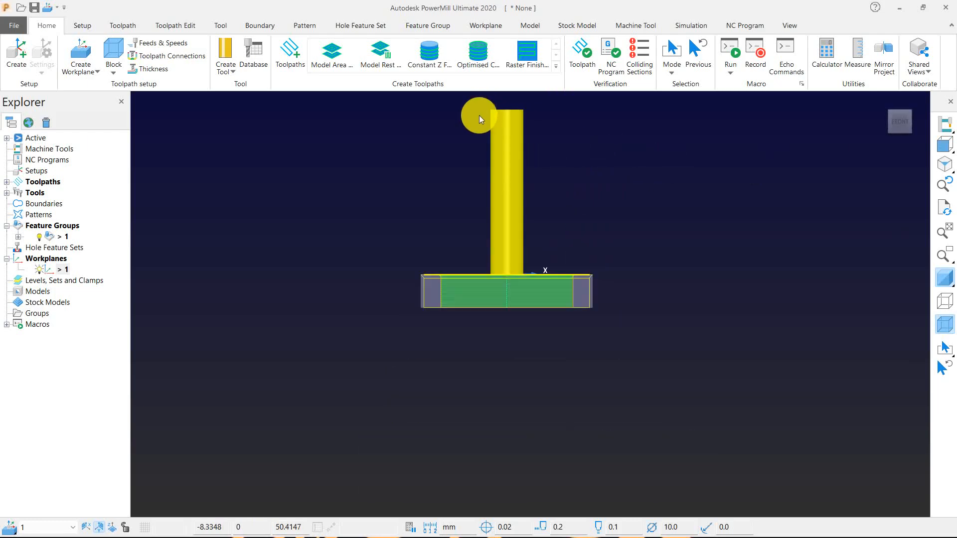
scroll(497, 279, "up", 5)
scroll(447, 235, "down", 3)
middle_click_drag(446, 235, 477, 276)
scroll(477, 276, "down", 3)
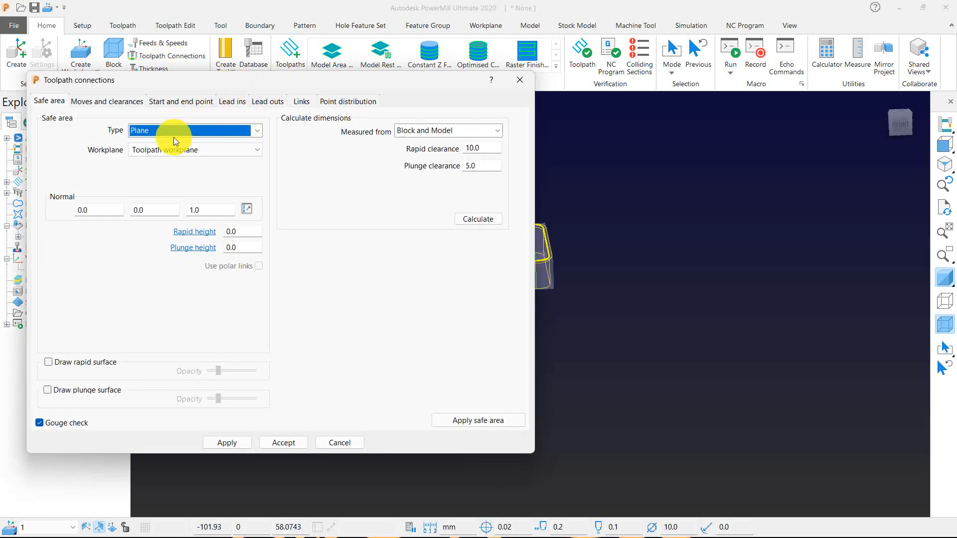
Step: In the toolpath connections, set the plane safe area to workplane 1, then calculate and apply its rapid and plunge heights
left_click(161, 148)
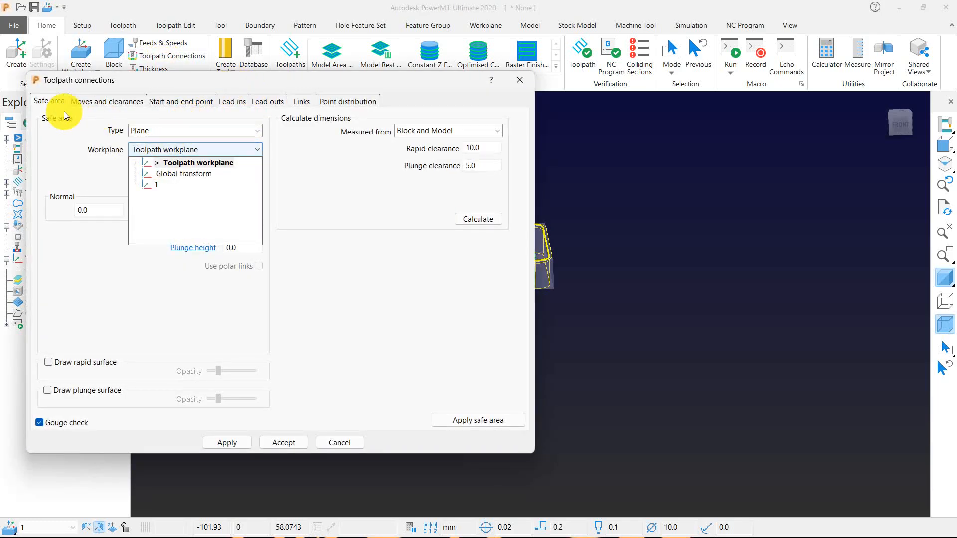
left_click(156, 185)
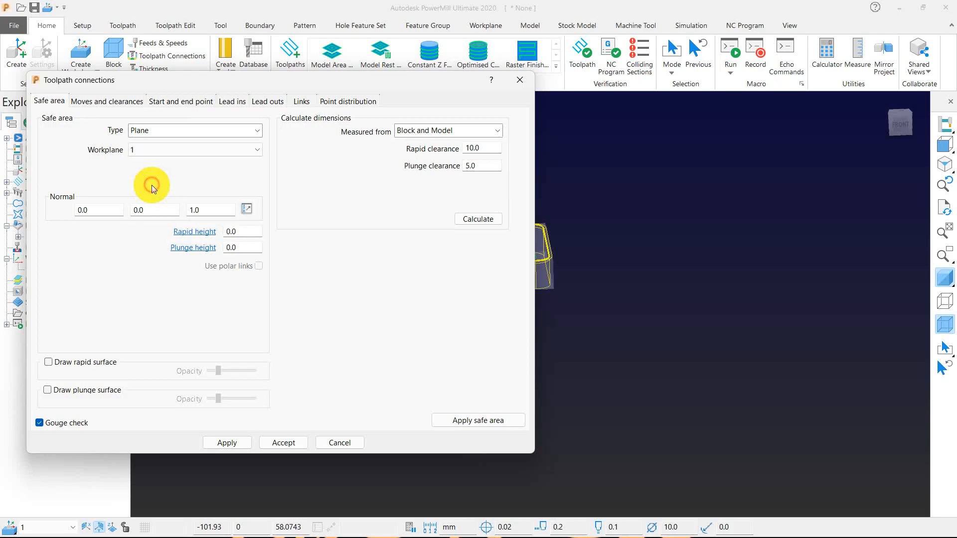
left_click(457, 219)
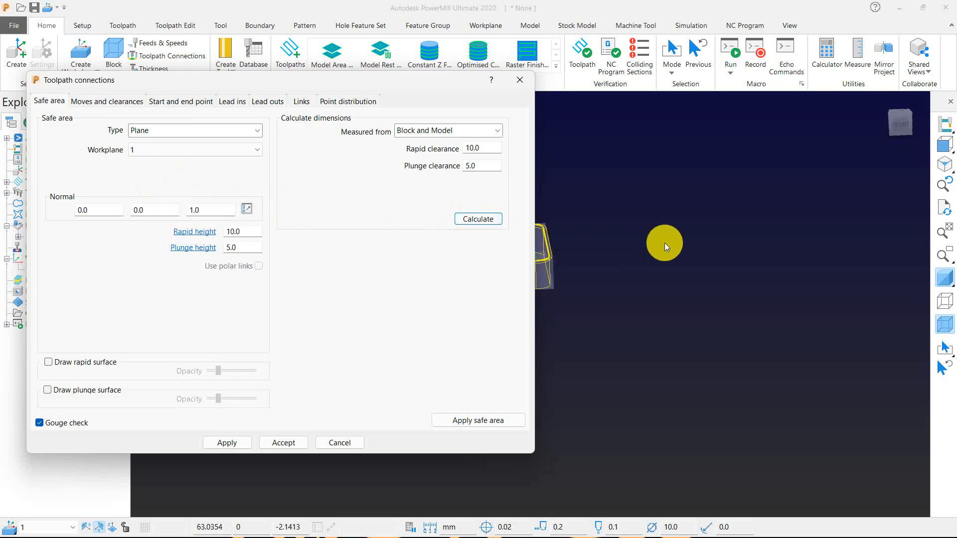
left_click(944, 146)
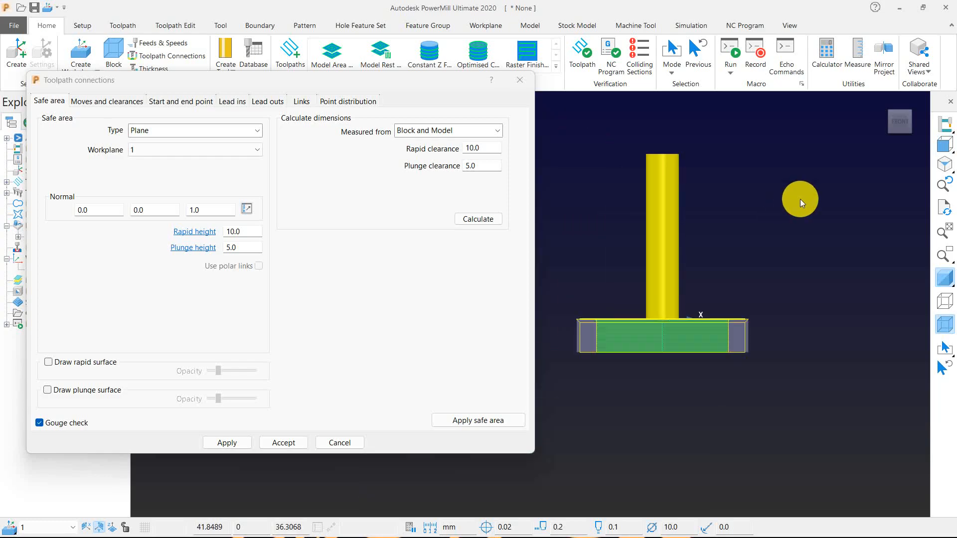
left_click(476, 420)
left_click_drag(230, 228, 246, 232)
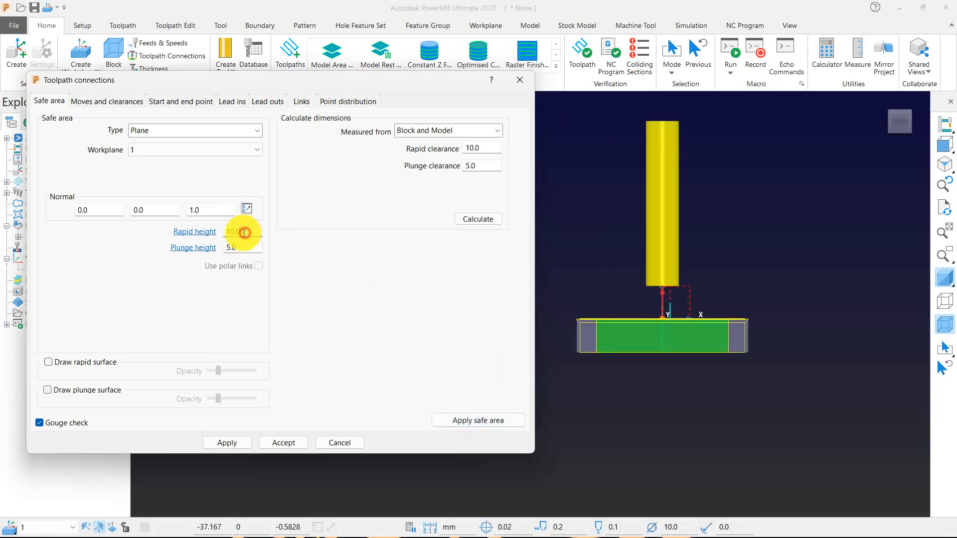
scroll(665, 286, "up", 3)
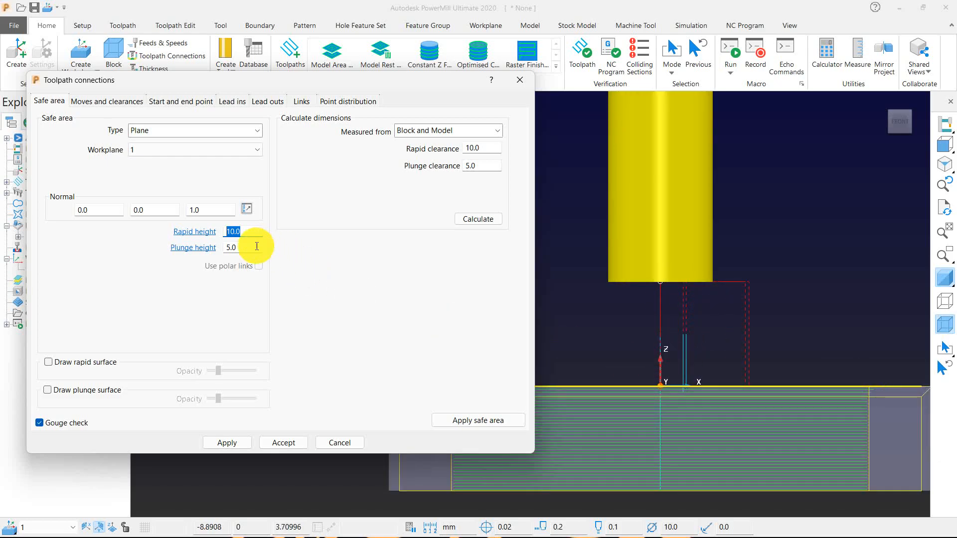
Step: Set the toolpath's start point to First point safe
left_click(172, 102)
scroll(602, 202, "down", 2)
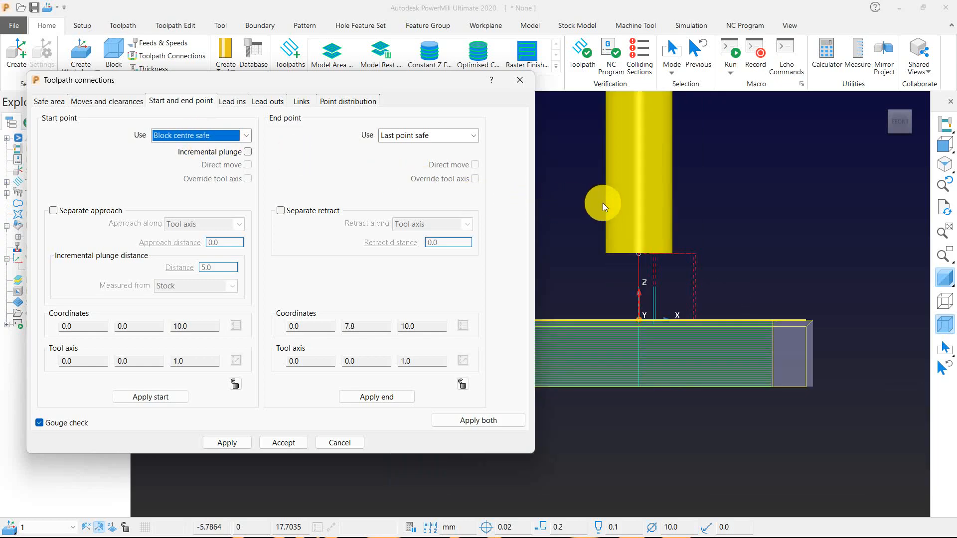
scroll(604, 205, "down", 2)
middle_click_drag(606, 208, 597, 324)
scroll(630, 237, "up", 3)
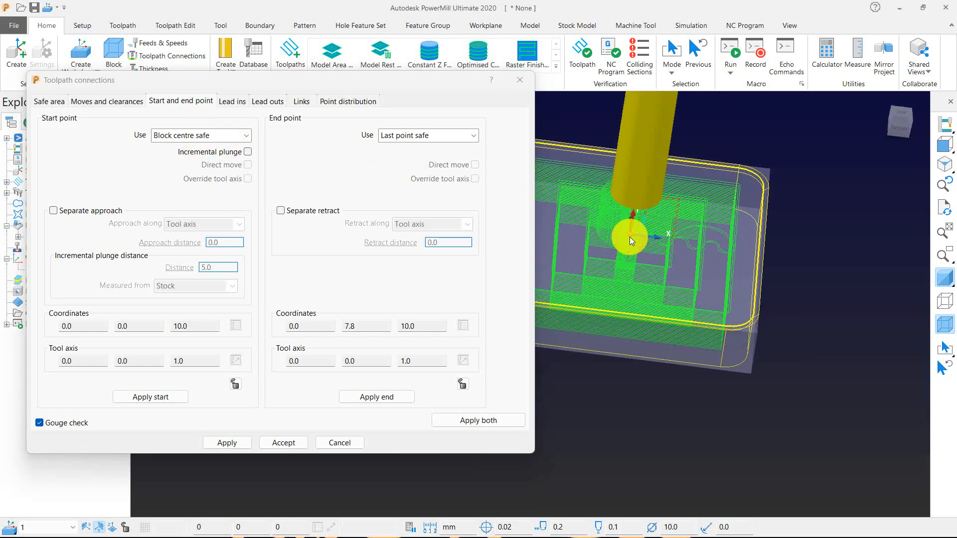
middle_click_drag(714, 245, 696, 249)
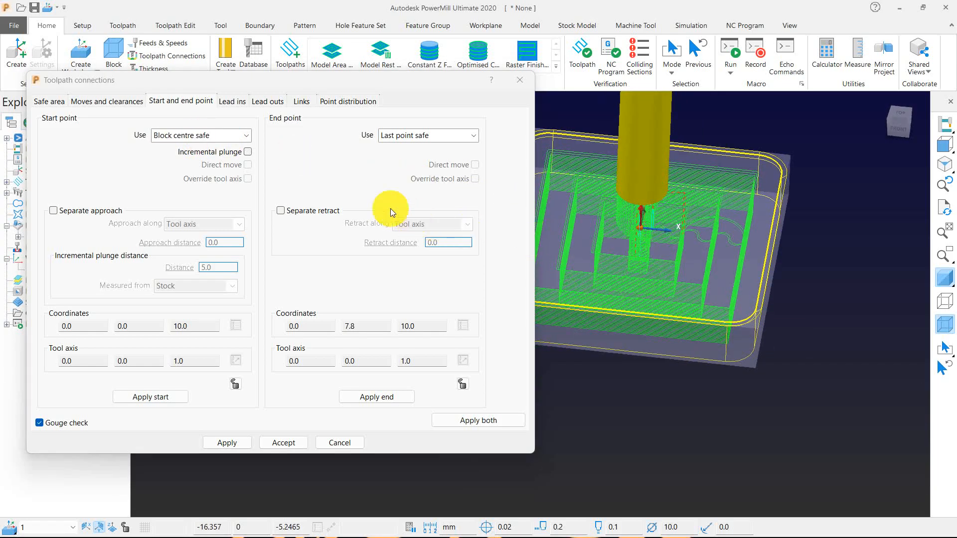
left_click(214, 135)
left_click(187, 159)
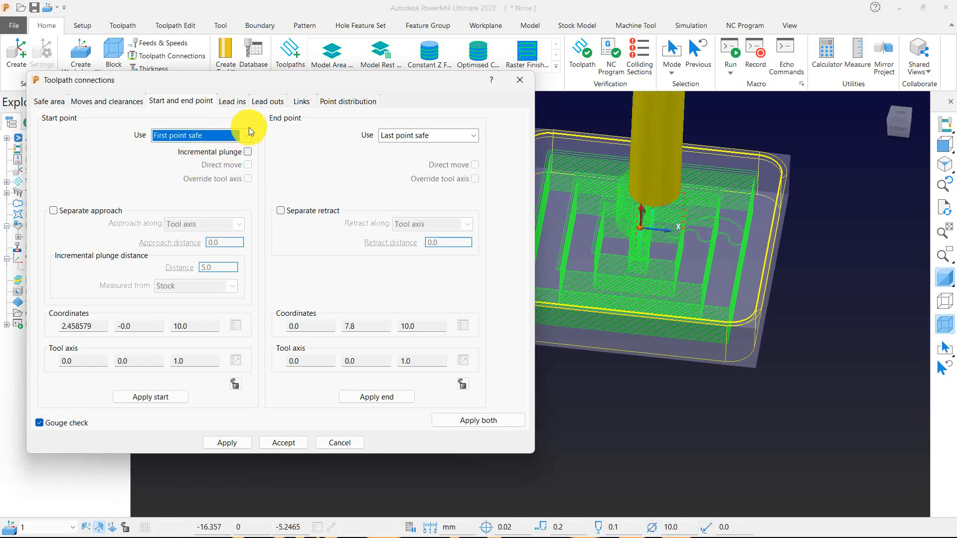
Step: Set the toolpath links to Stepdown as first choice, Skim as second choice and Skim as default
left_click(235, 101)
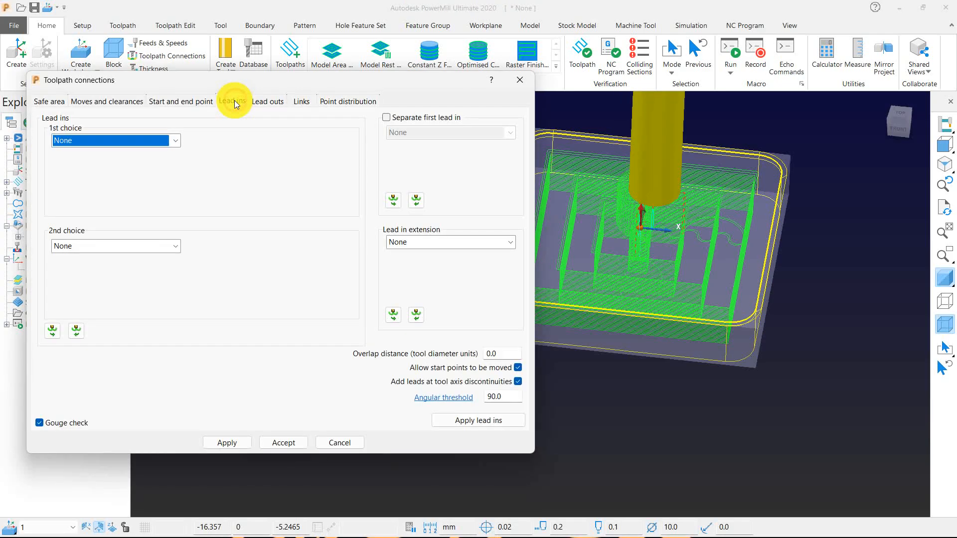
left_click(301, 102)
left_click(118, 131)
left_click(88, 179)
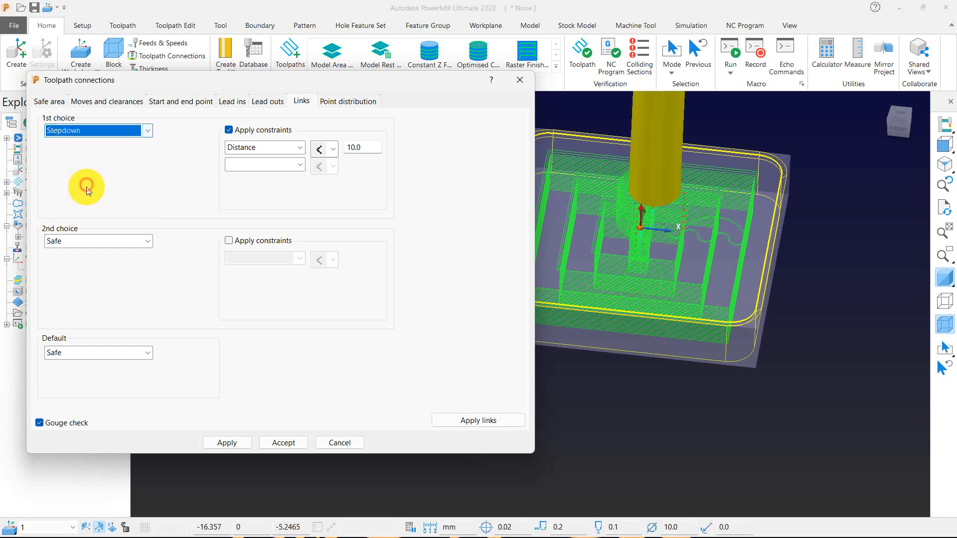
left_click(94, 241)
left_click(76, 276)
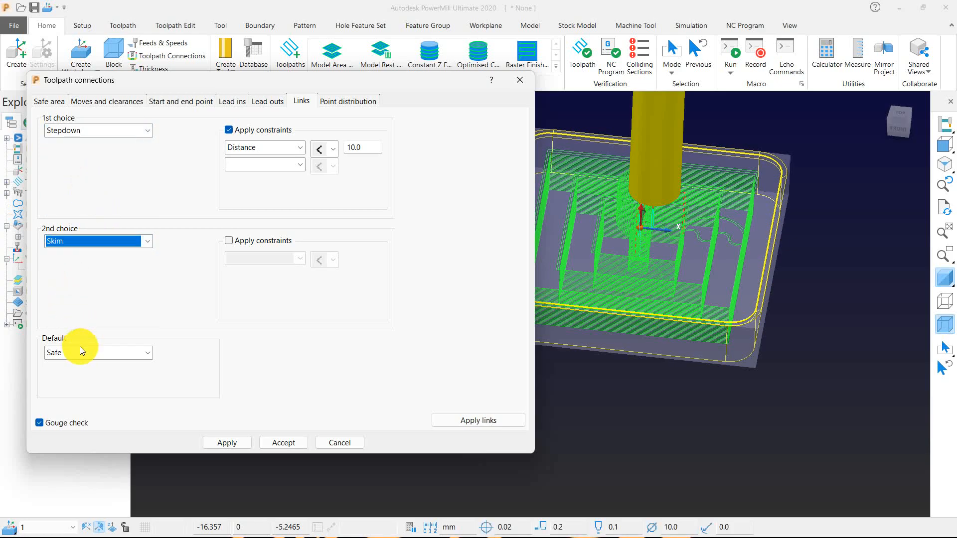
left_click(79, 349)
left_click(70, 379)
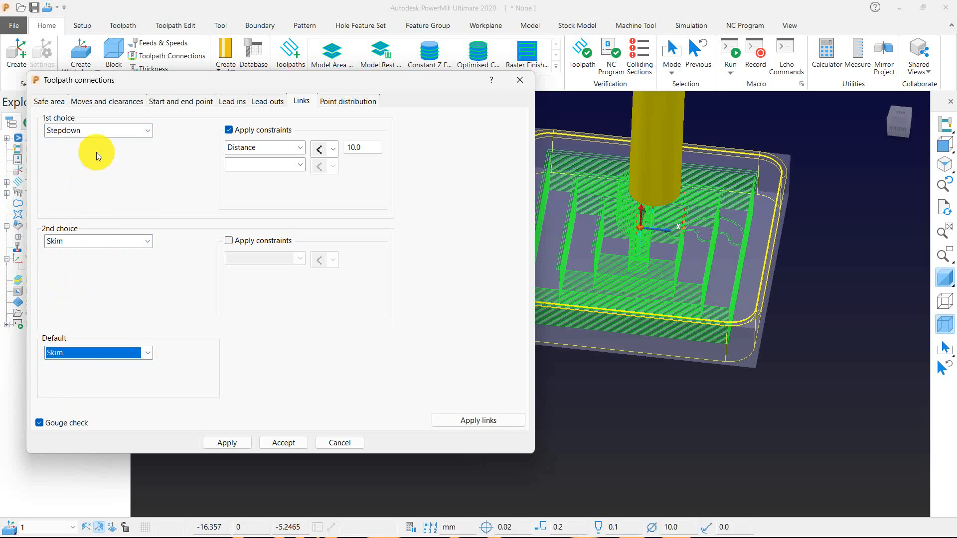
Step: Change the first-choice link to Skim and the default link to Incremental
left_click(91, 129)
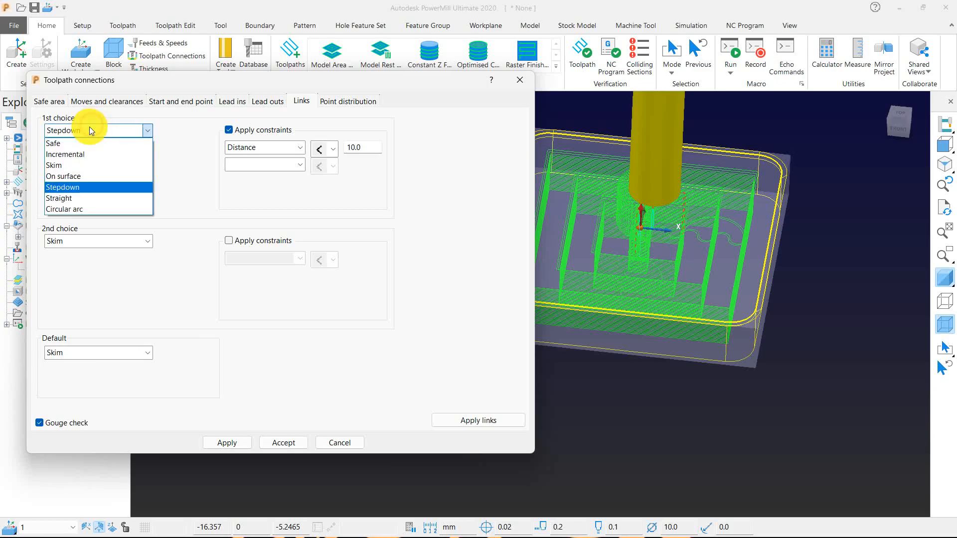
left_click(72, 170)
left_click(90, 353)
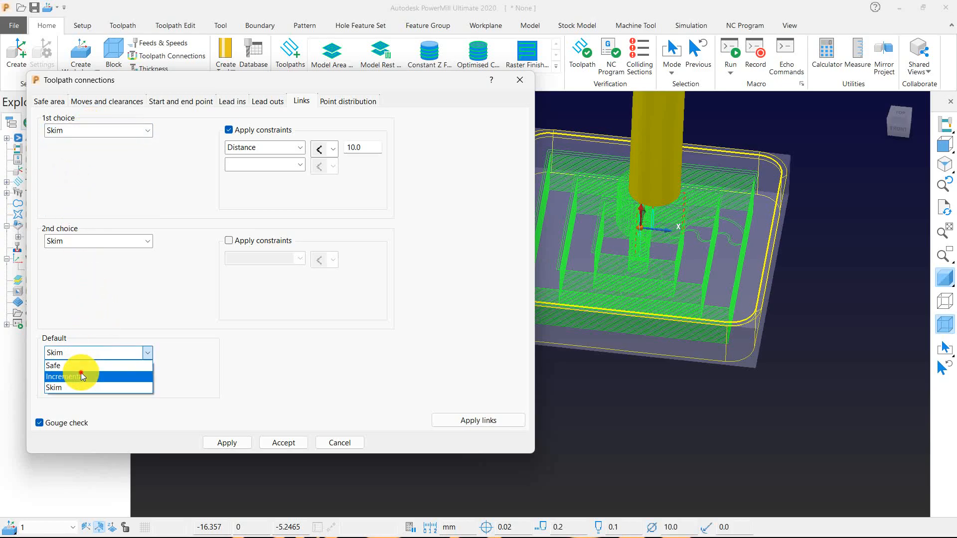
left_click(81, 377)
Step: Apply the links to the toolpath and accept the toolpath connection settings
left_click(478, 420)
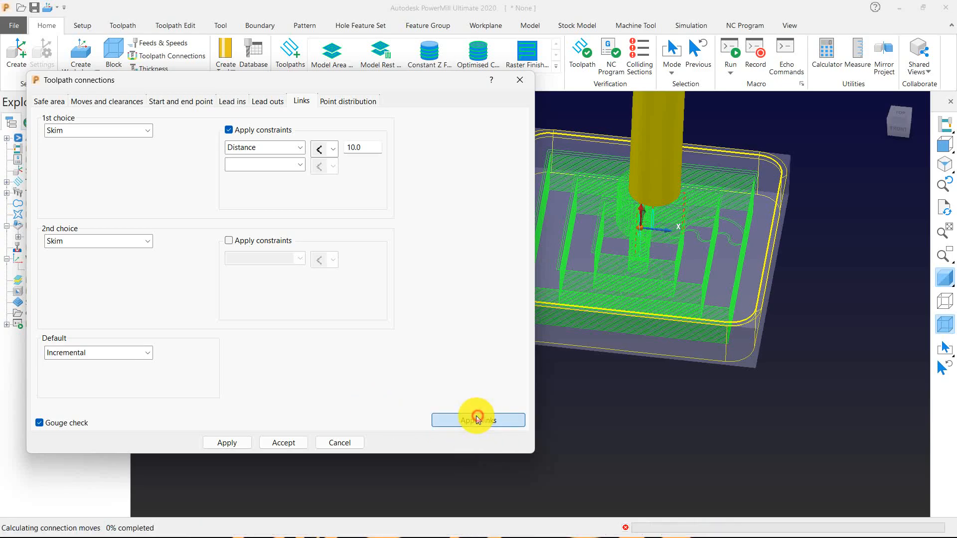
left_click(542, 458)
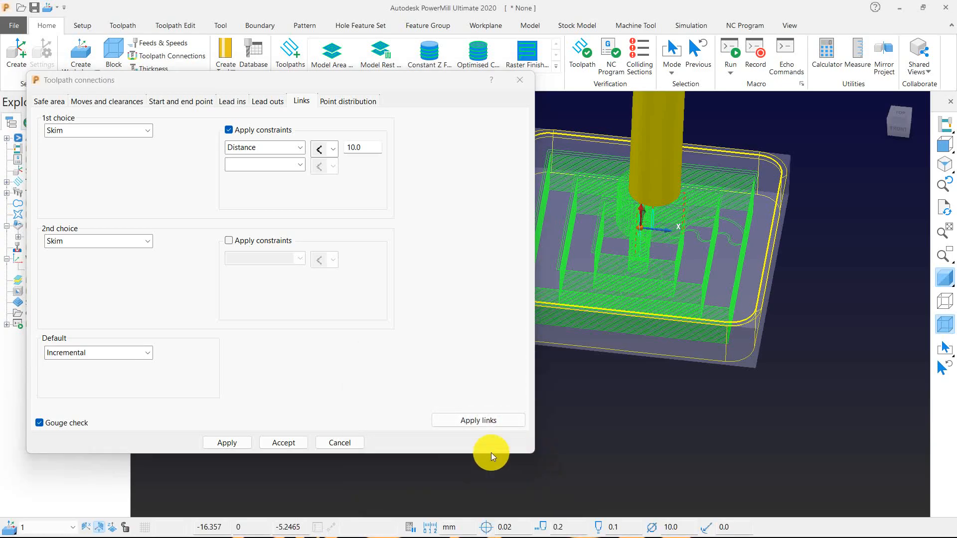
left_click(235, 441)
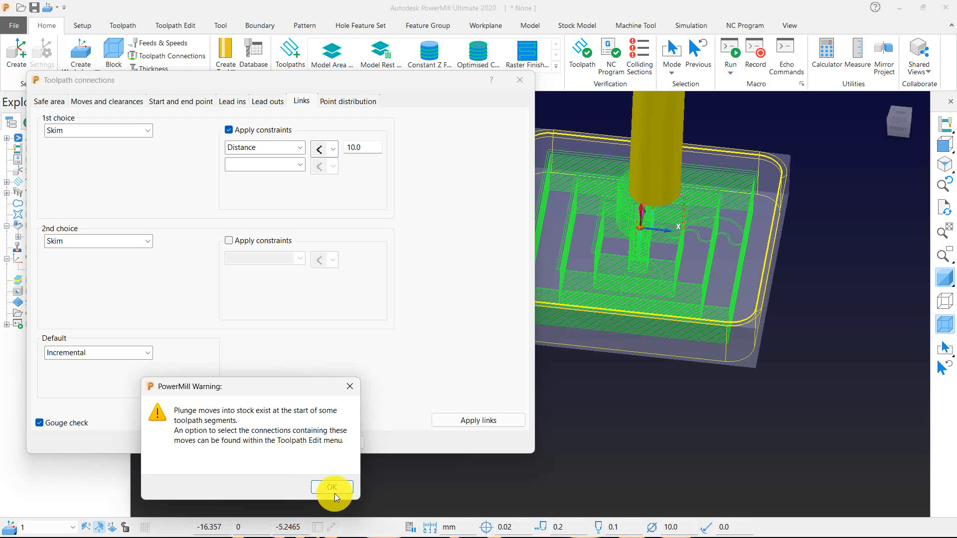
left_click(333, 487)
left_click(301, 442)
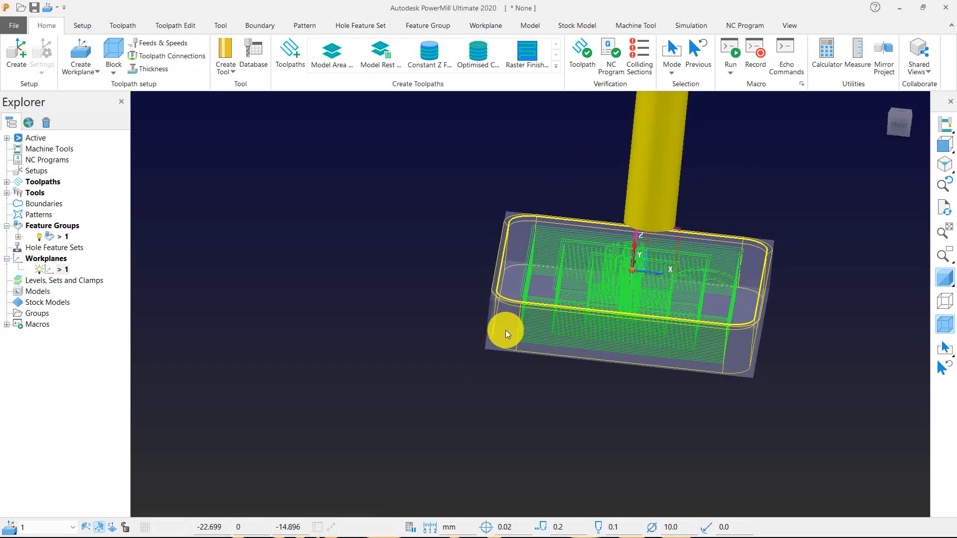
Step: Open the Feature Area Clearance settings of toolpath 1 and unlock them for editing
left_click(6, 182)
left_click(43, 181)
middle_click_drag(230, 256, 326, 310)
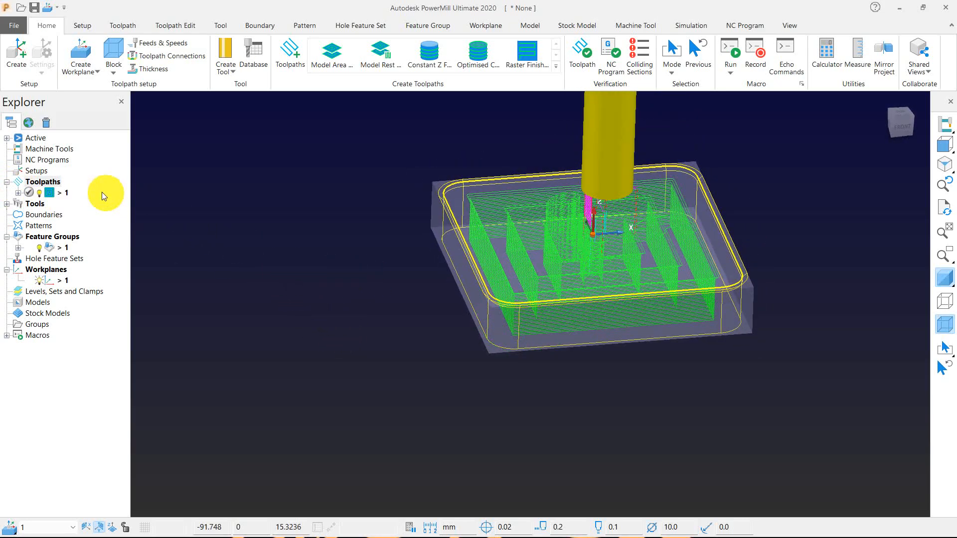
right_click(59, 194)
left_click(89, 140)
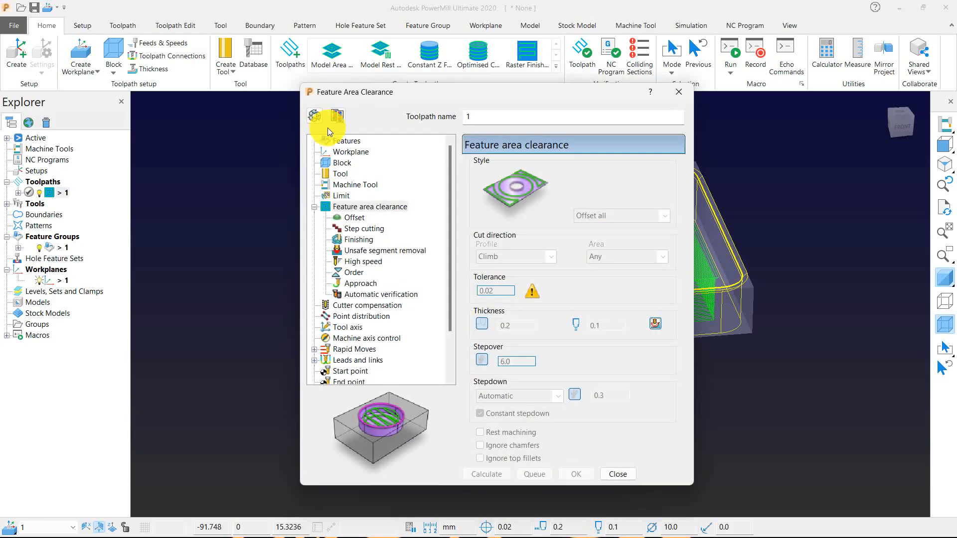
left_click_drag(348, 98, 121, 15)
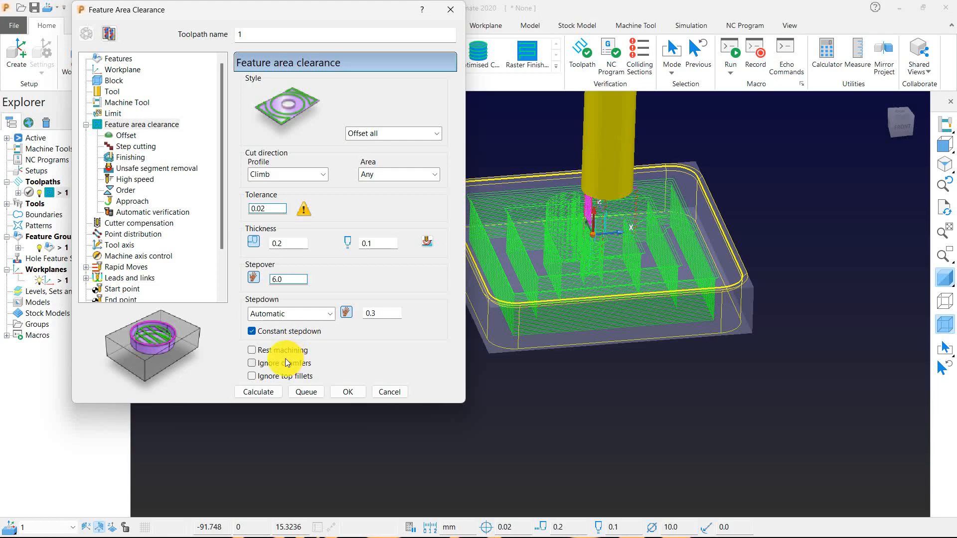
middle_click_drag(651, 317, 617, 332)
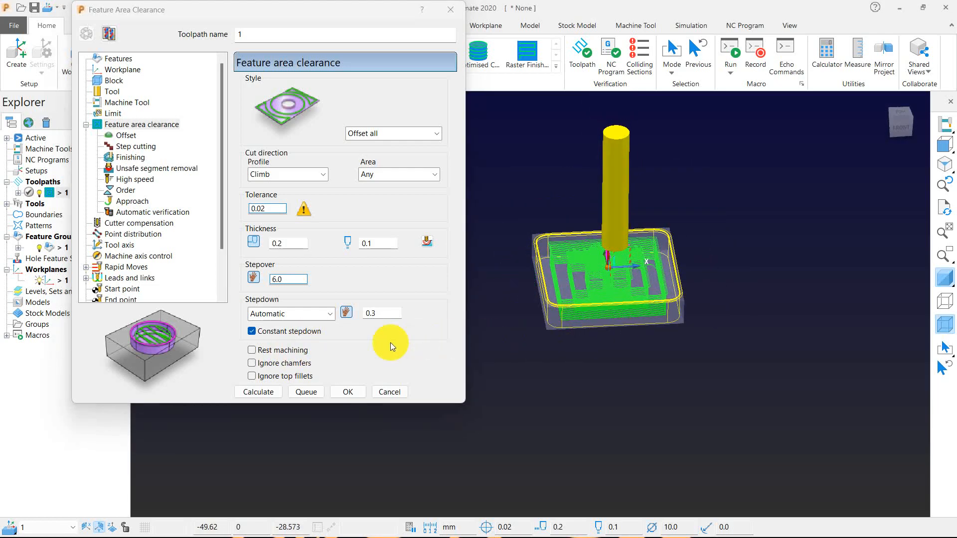
Step: Try the rest machining option on toolpath 1, switch it off again, and create a copy of the toolpath
left_click(286, 352)
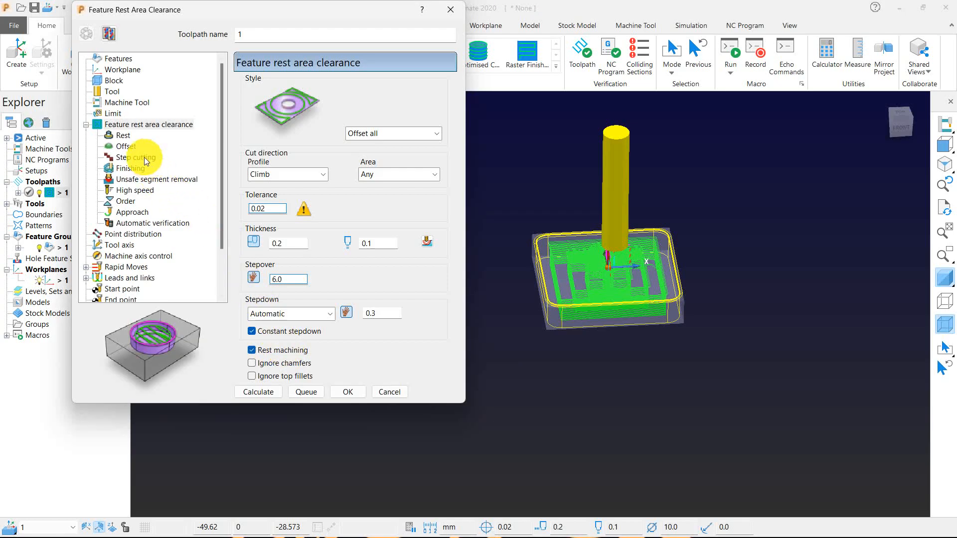
left_click(264, 351)
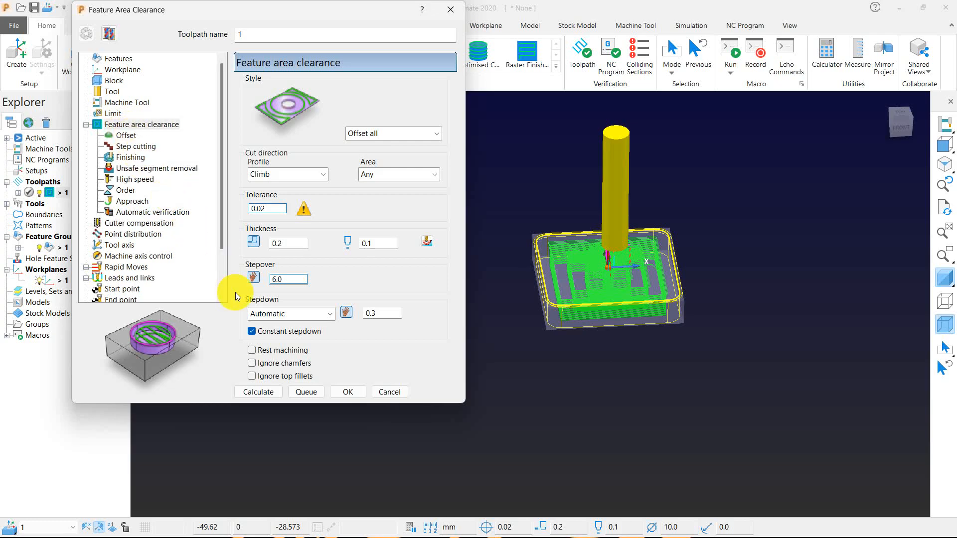
scroll(608, 304, "up", 2)
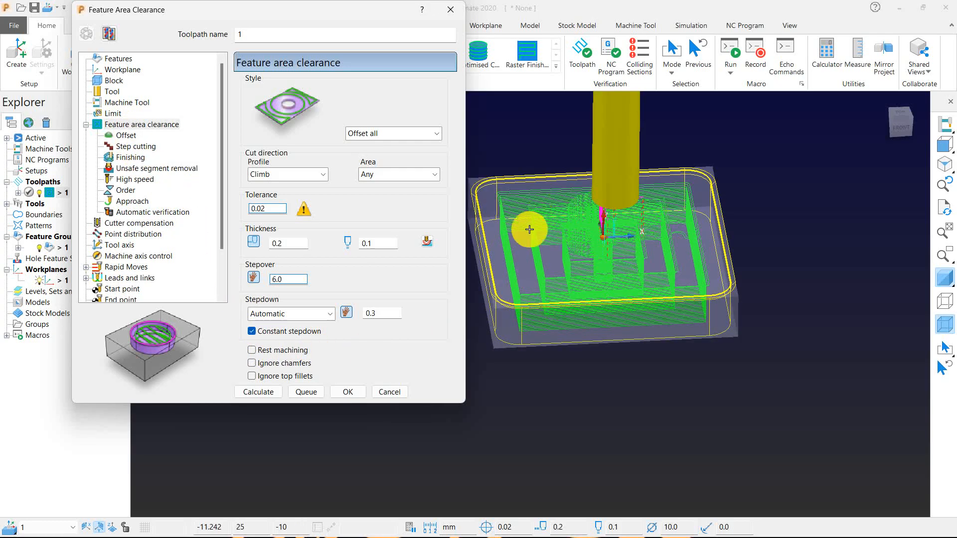
scroll(593, 269, "down", 2)
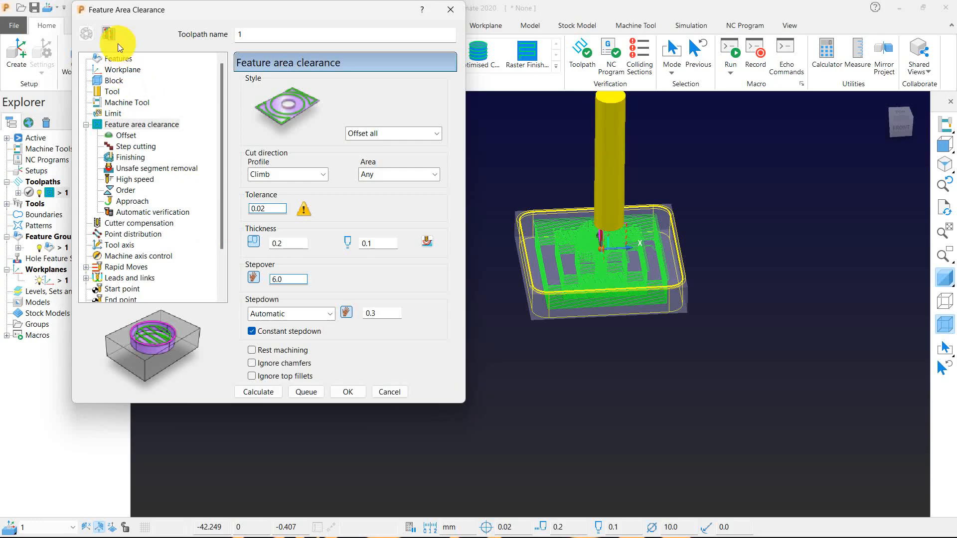
left_click(111, 33)
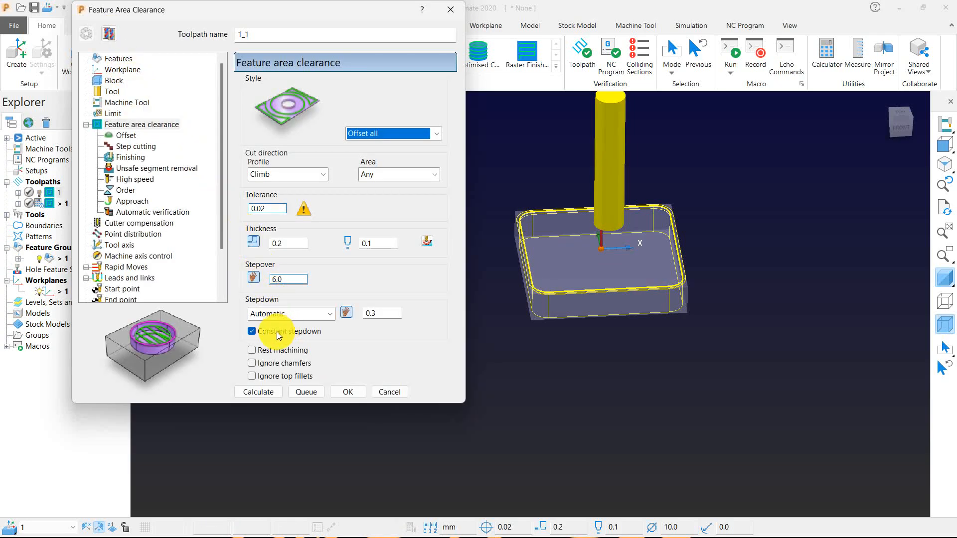
left_click(252, 350)
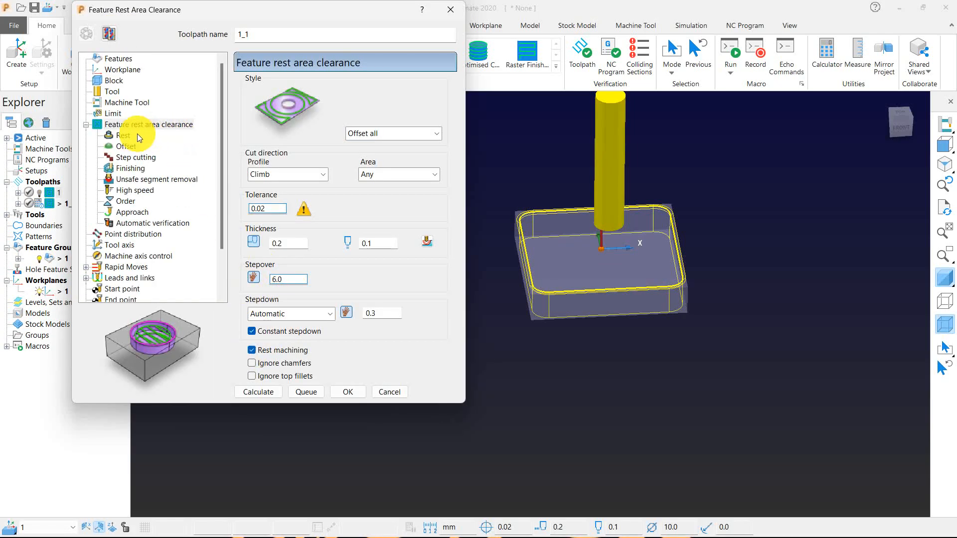
left_click(125, 93)
left_click(294, 89)
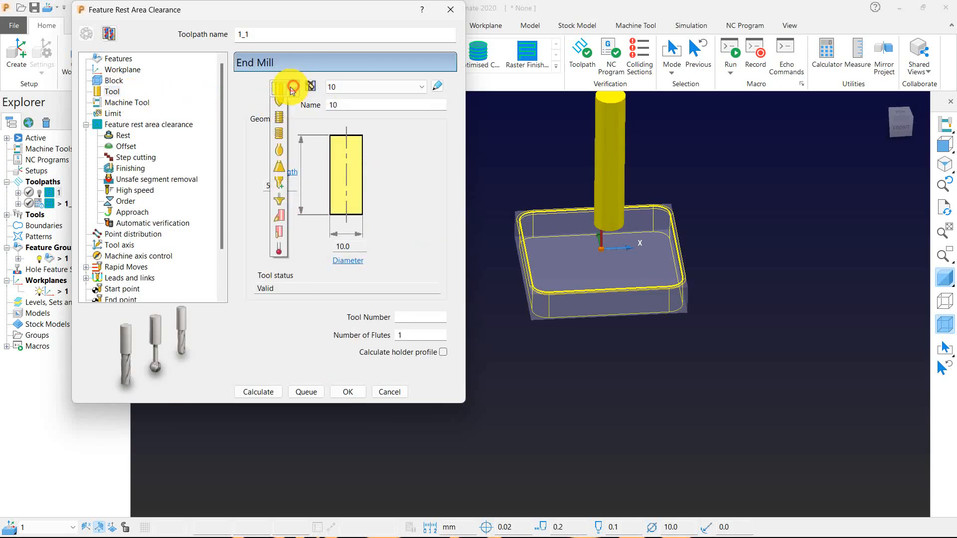
left_click(275, 102)
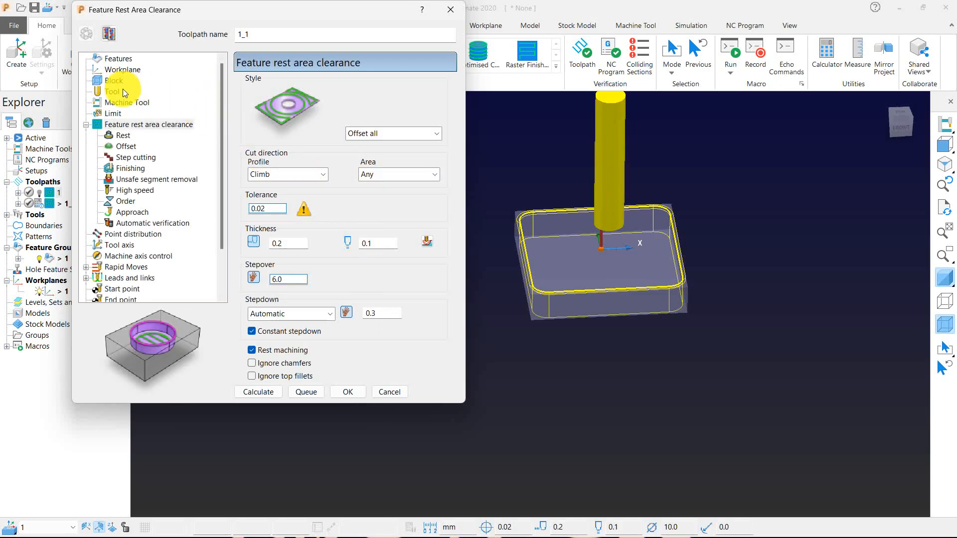
left_click(116, 93)
left_click(289, 90)
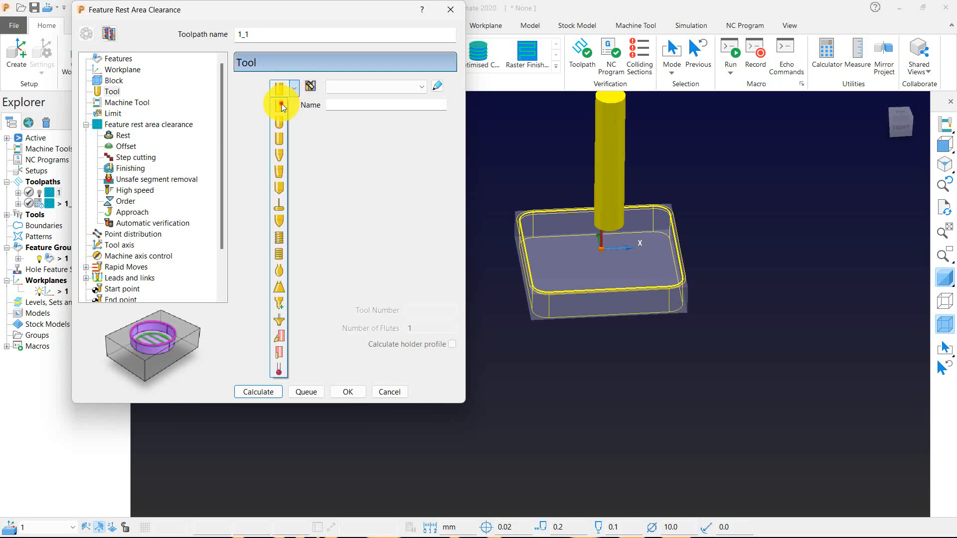
left_click(284, 121)
left_click(368, 86)
left_click(368, 86)
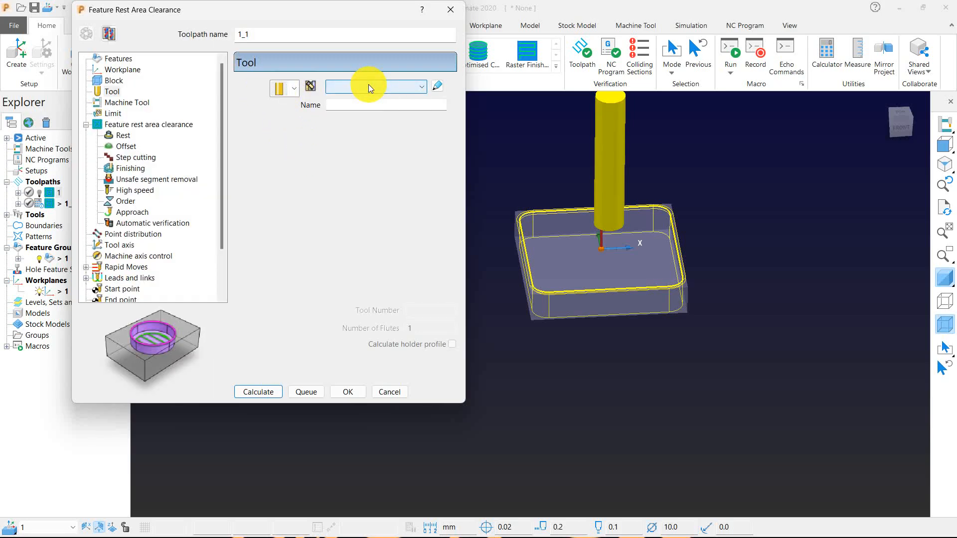
left_click(446, 11)
Step: Reopen the copied toolpath's settings and assign it a new end mill with a 5 mm diameter
right_click(66, 203)
left_click(102, 170)
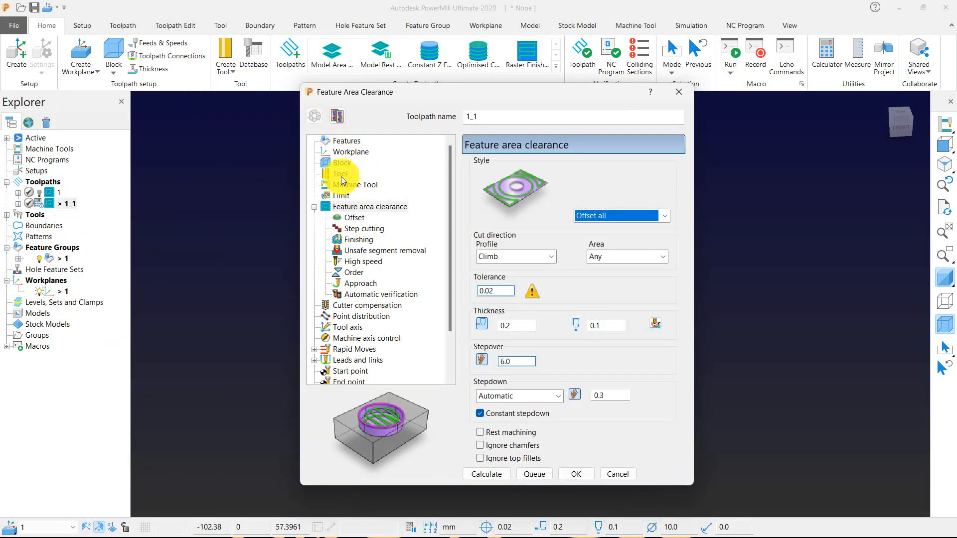
left_click(340, 175)
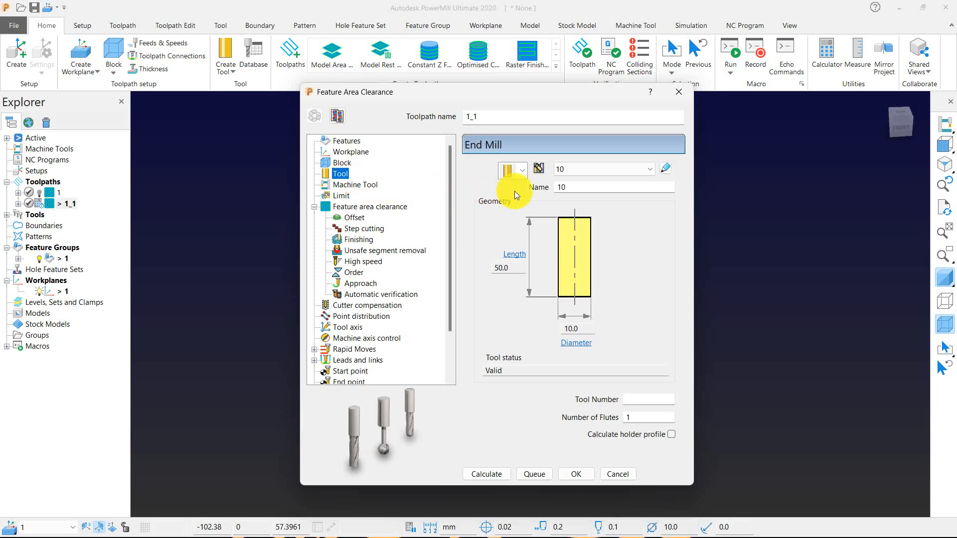
left_click(521, 171)
left_click(509, 187)
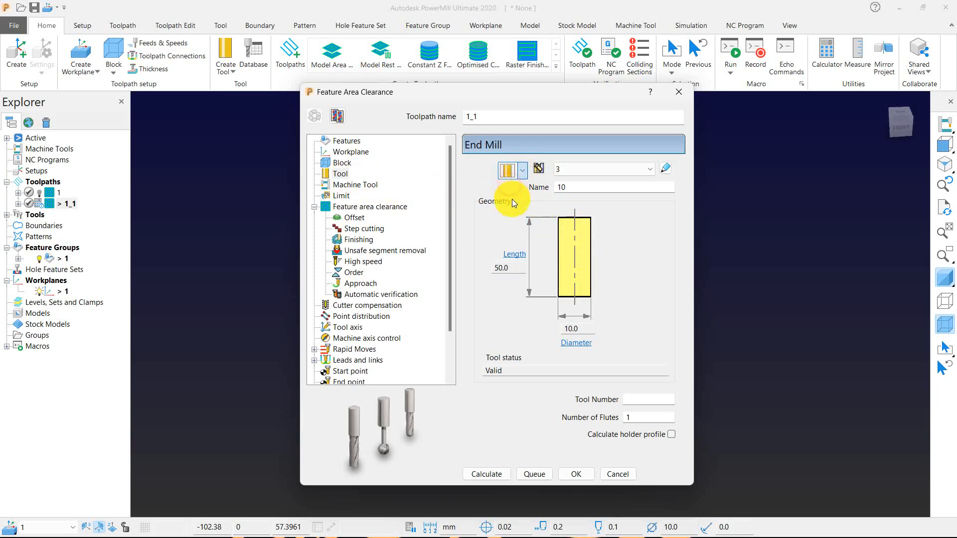
type("5")
key("Return")
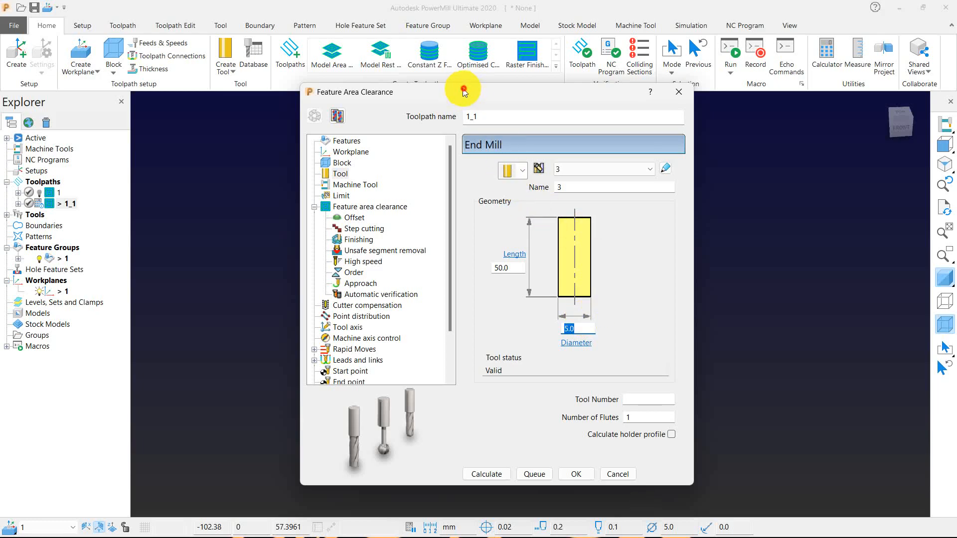
Step: Enable rest machining on the copied toolpath and set its stepover to 2 mm
left_click_drag(463, 92, 207, 9)
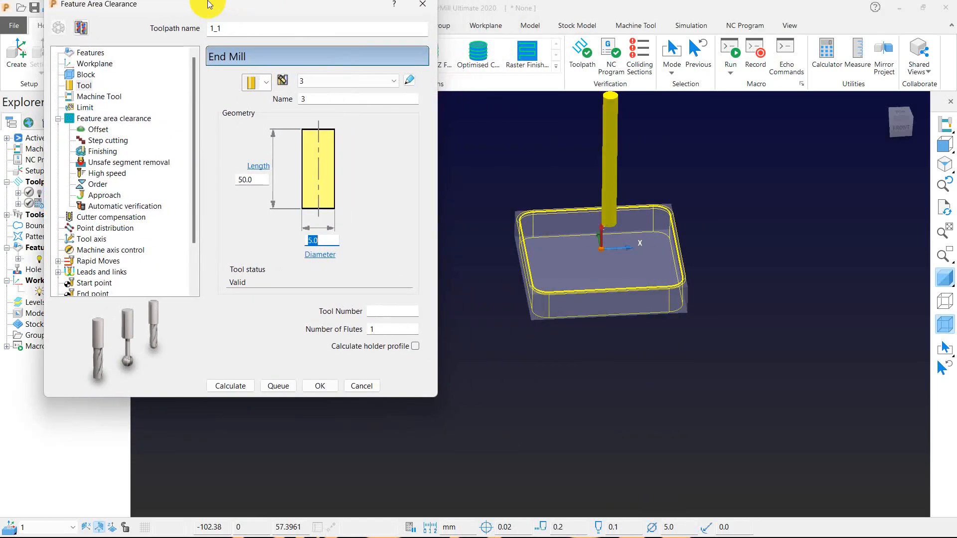
left_click(100, 124)
left_click(234, 350)
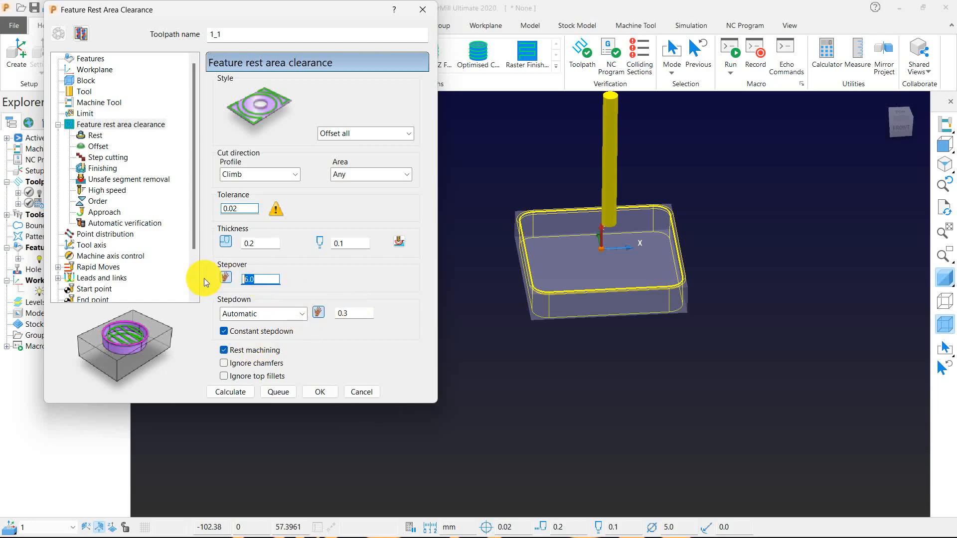
type("2")
Step: Set the rest machining to reference toolpath 1
left_click(98, 137)
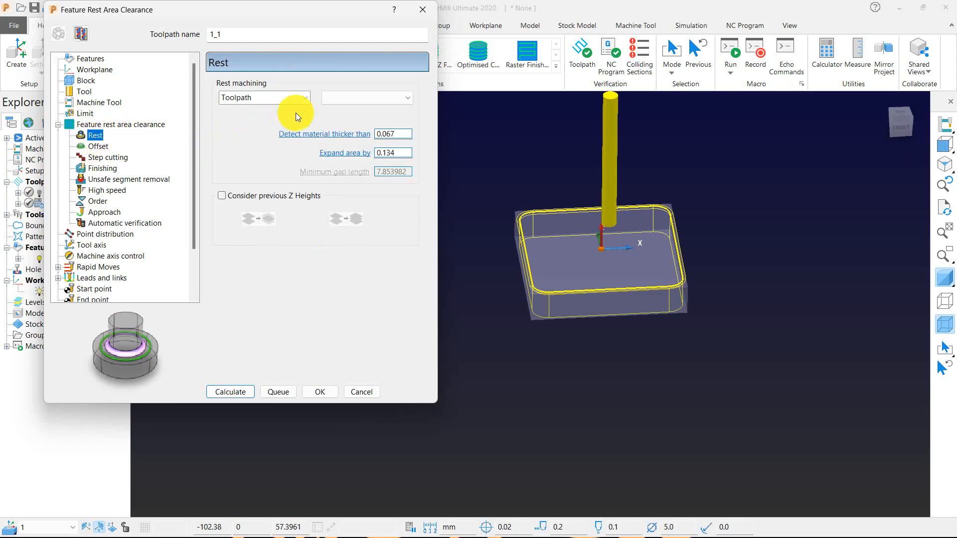
left_click_drag(301, 20, 355, 24)
left_click(399, 104)
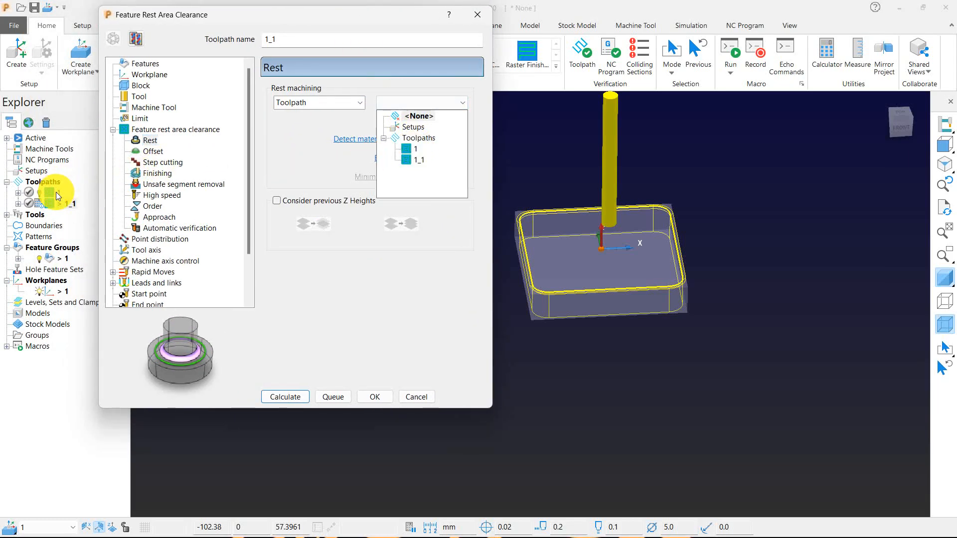
left_click(414, 147)
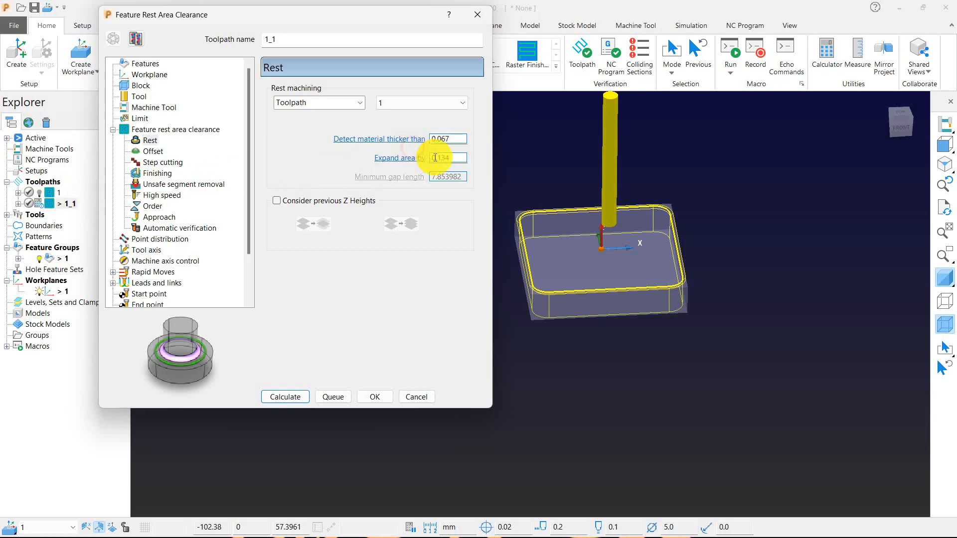
Step: Calculate the rest area clearance toolpath, inspect the pocket, and unlock the toolpath for editing again
scroll(683, 203, "down", 2)
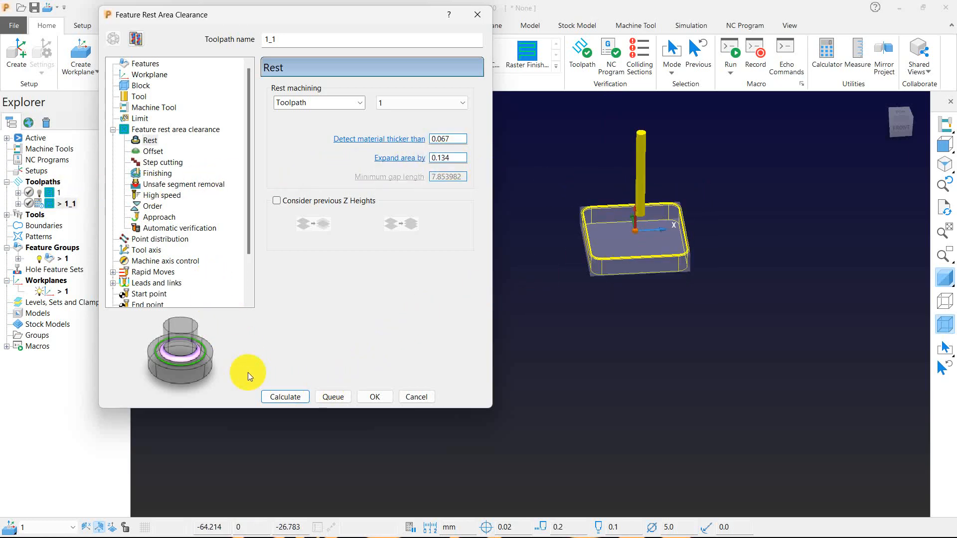
left_click(277, 393)
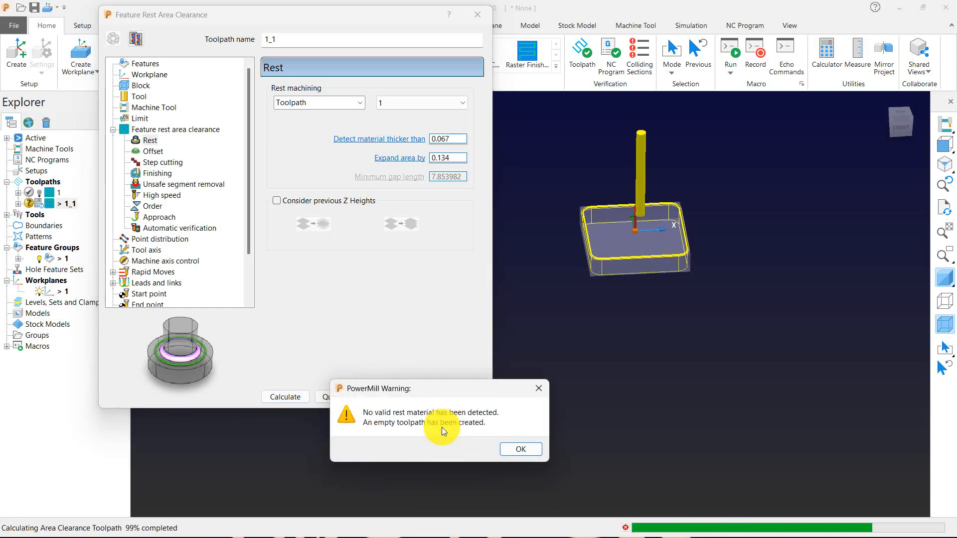
left_click(520, 448)
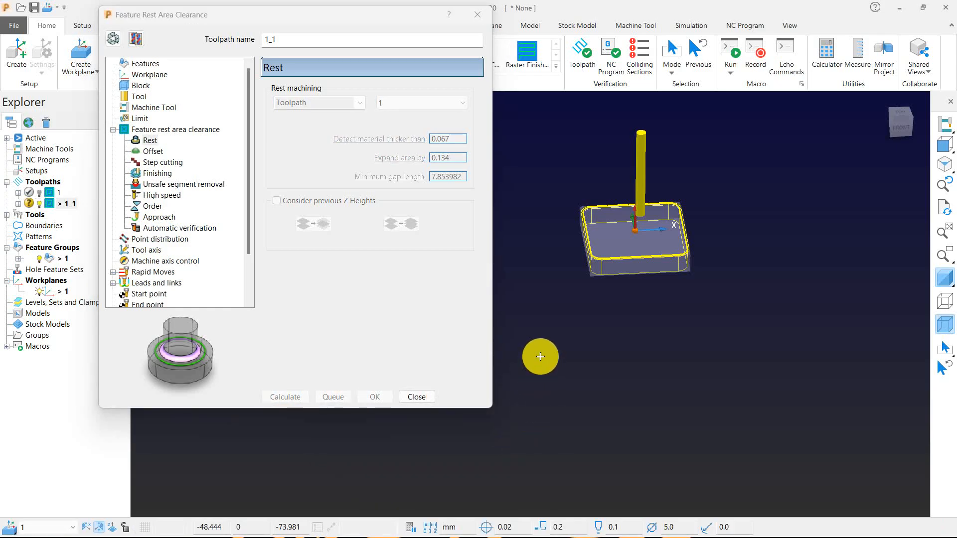
middle_click_drag(541, 309, 527, 368)
scroll(632, 282, "up", 4)
middle_click_drag(633, 285, 566, 337)
scroll(561, 269, "down", 3)
middle_click_drag(562, 270, 552, 214)
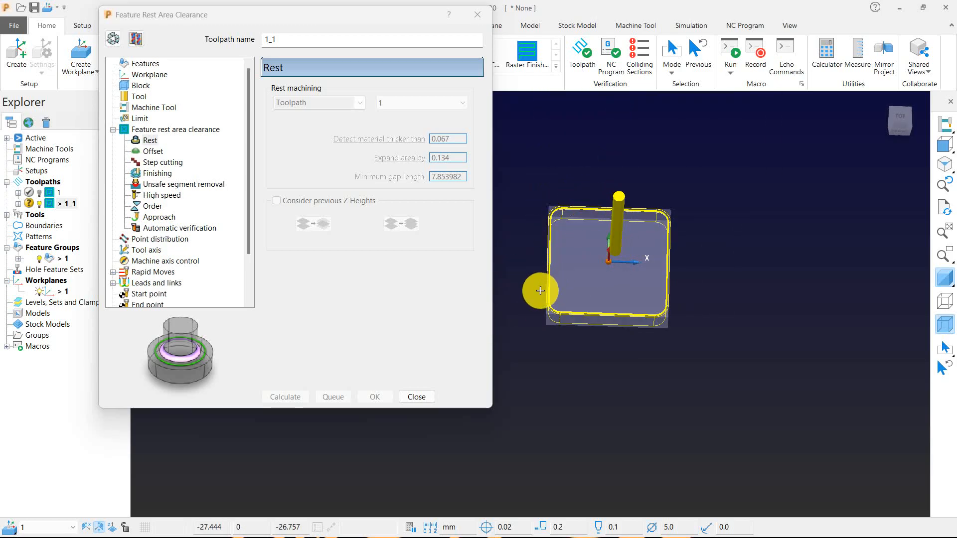
left_click(113, 39)
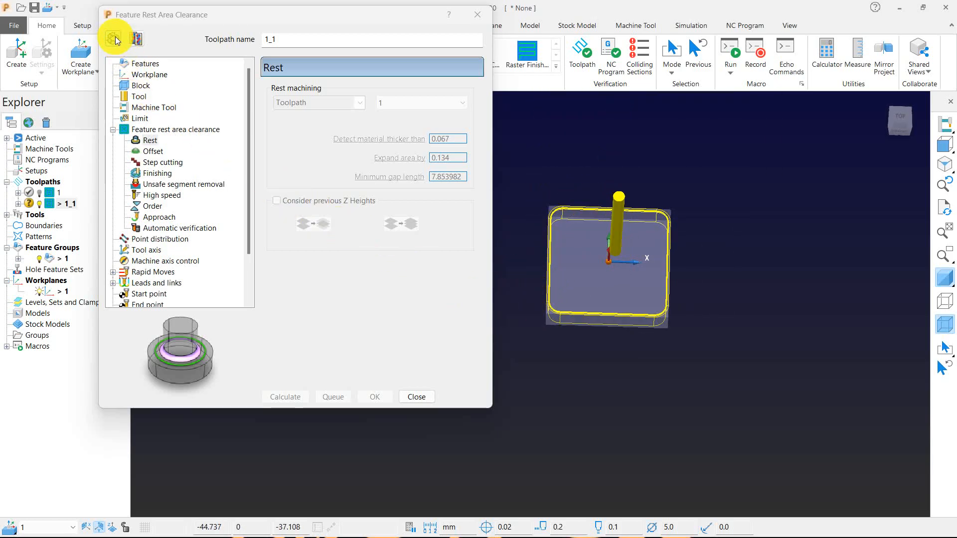
Step: Activate toolpath 1, unlock it for editing despite its reference, and assign it a new end mill with an 18 mm diameter
double_click(47, 194)
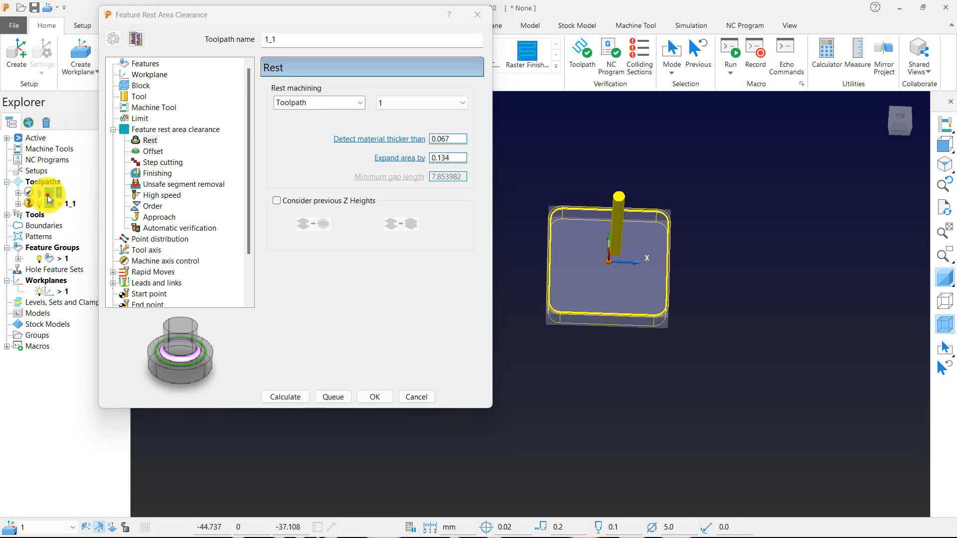
left_click(137, 97)
left_click(114, 40)
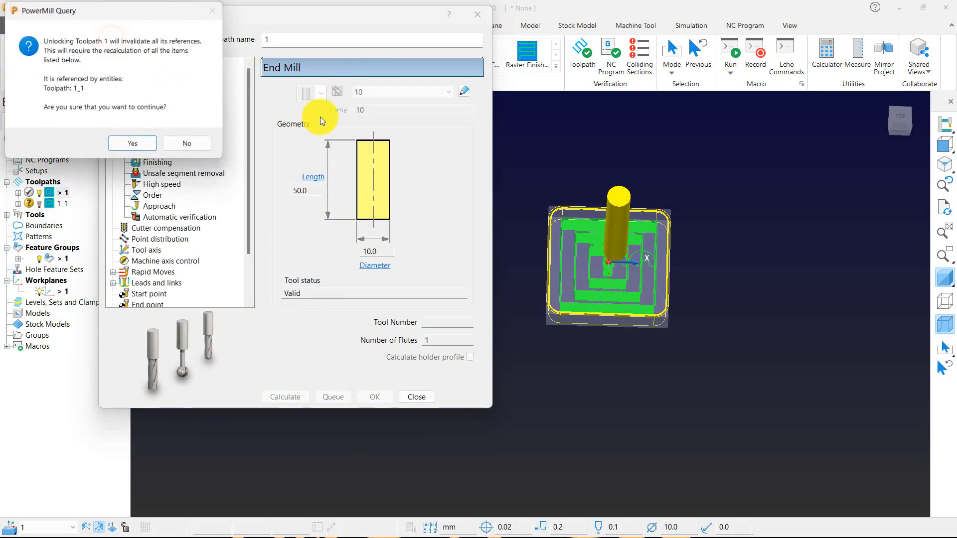
left_click(141, 148)
left_click(319, 94)
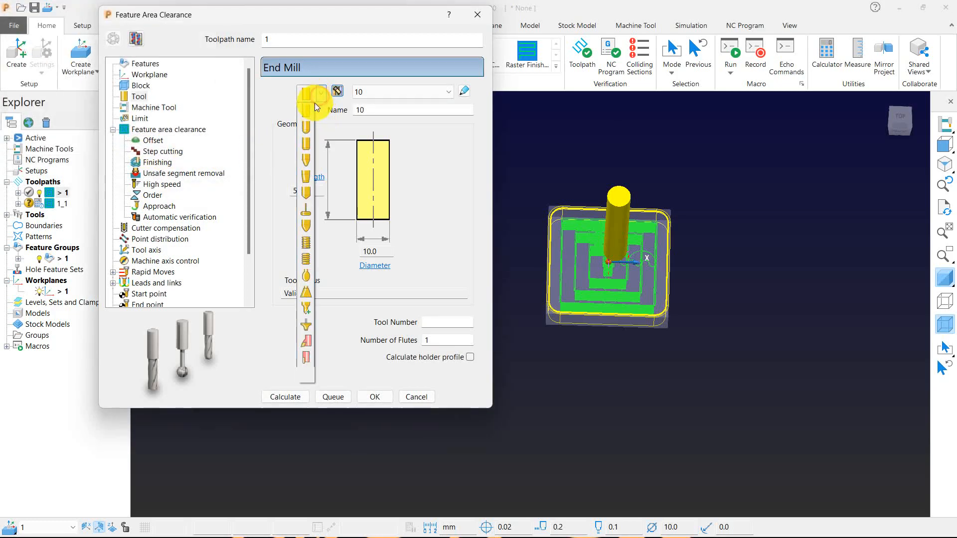
left_click(308, 125)
left_click(375, 252)
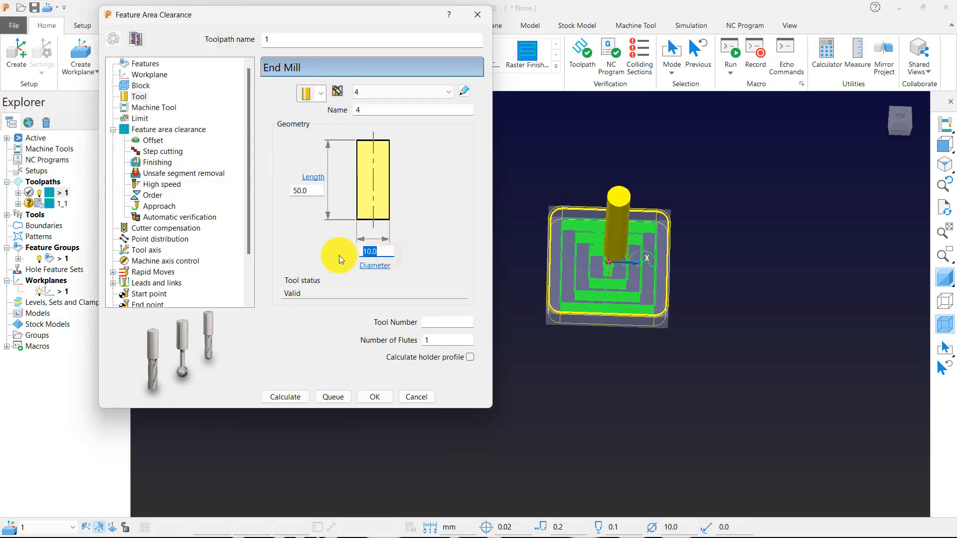
type("18")
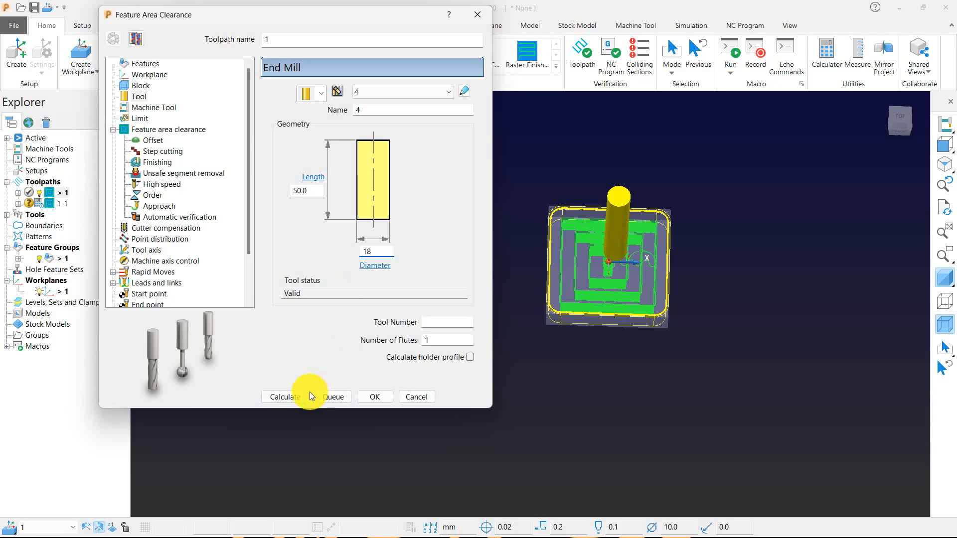
Step: Recalculate toolpath 1 with the larger end mill and close its settings
left_click(299, 397)
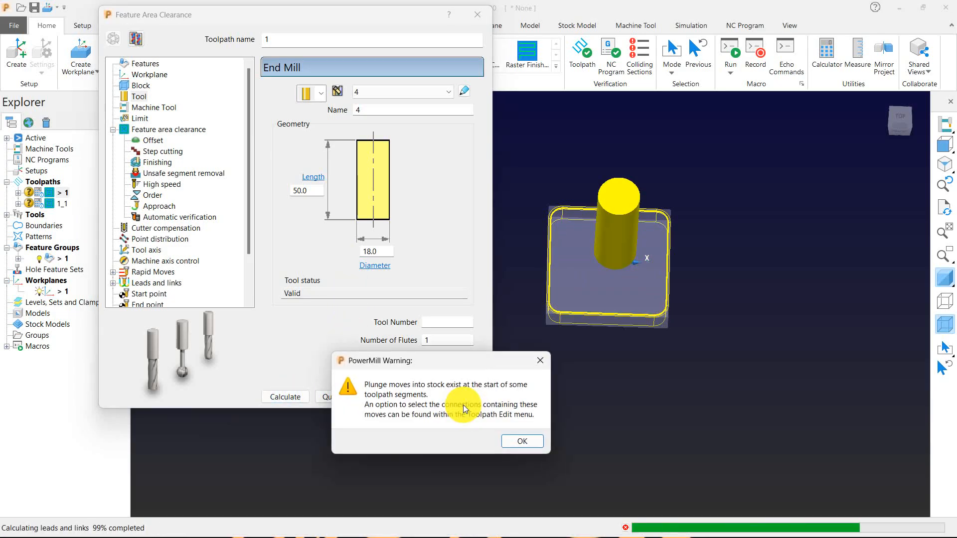
left_click(523, 439)
left_click(419, 397)
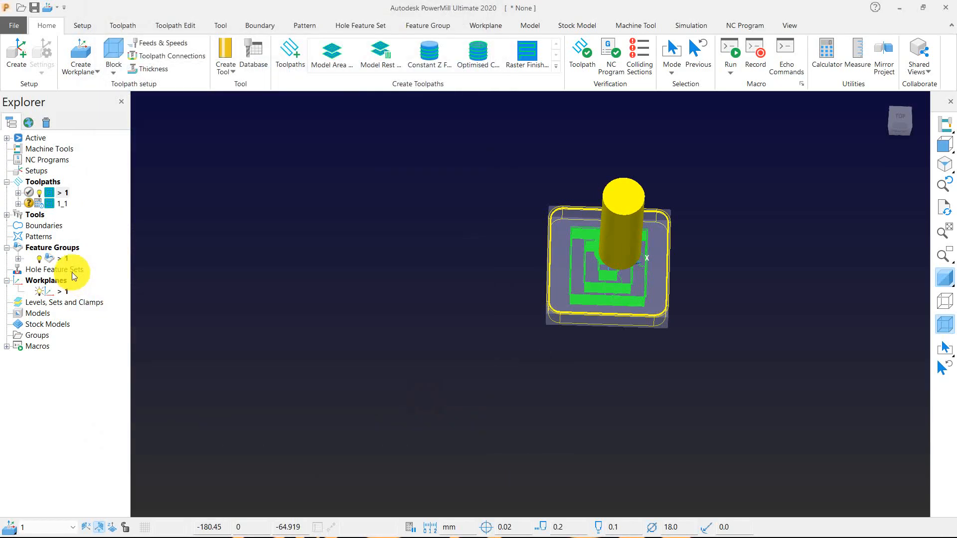
Step: Activate rest toolpath 1_1, recalculate it against reference toolpath 1, and inspect the corner passes in the pocket
right_click(57, 207)
left_click(145, 137)
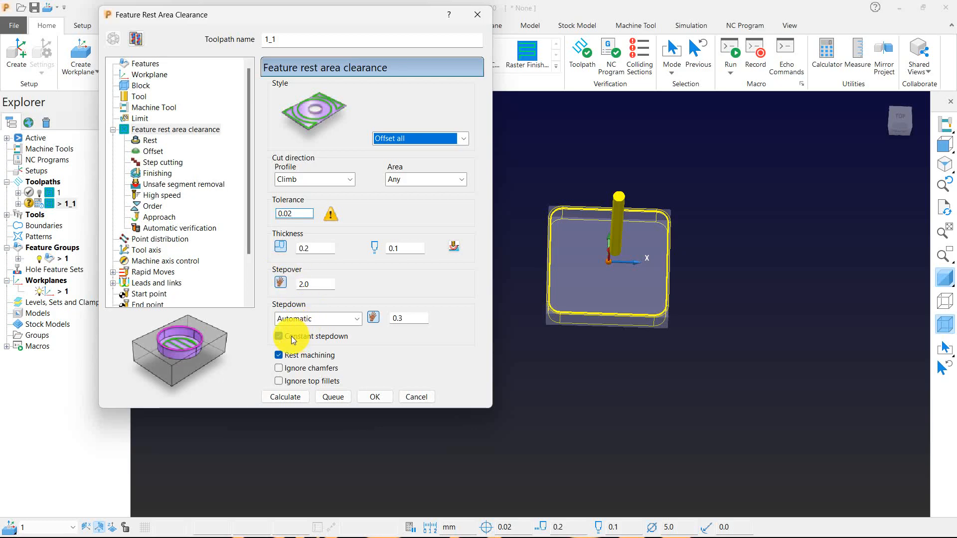
left_click(153, 141)
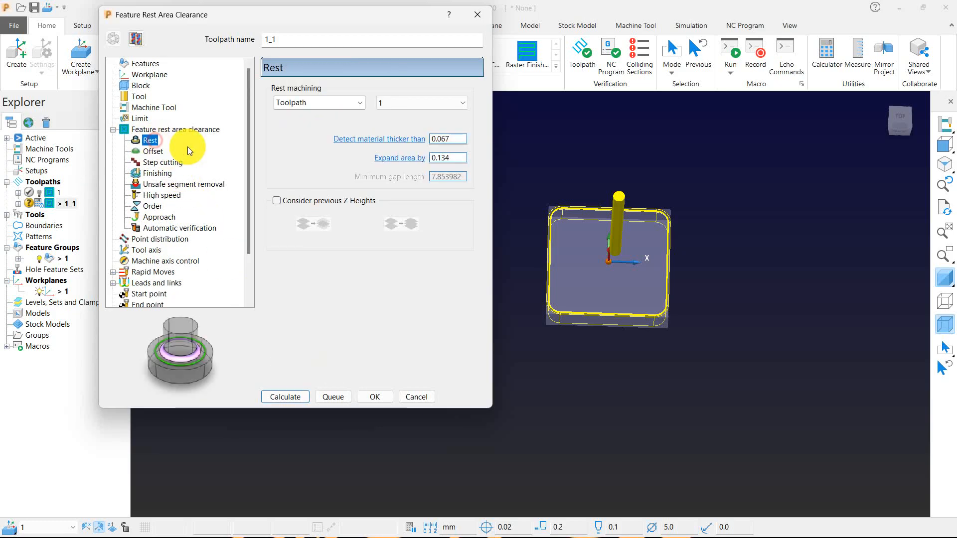
left_click(287, 396)
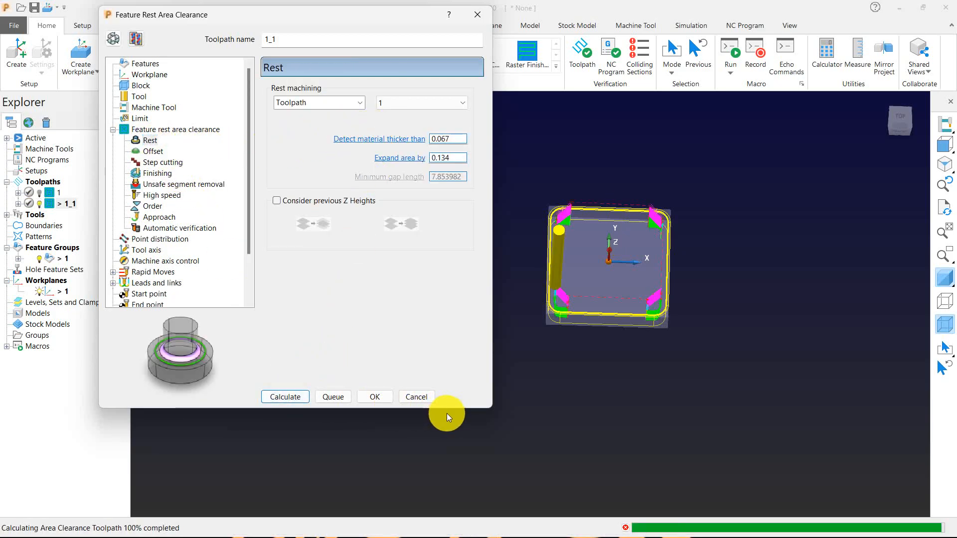
left_click(427, 394)
middle_click_drag(448, 416, 660, 456)
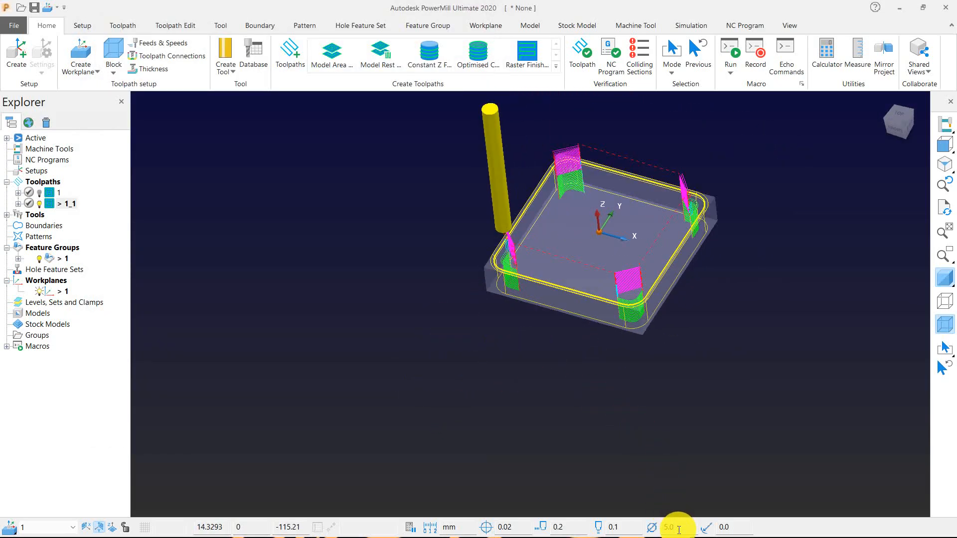
scroll(570, 189, "up", 2)
scroll(693, 251, "down", 2)
middle_click_drag(524, 284, 335, 295)
scroll(335, 294, "down", 3)
middle_click_drag(444, 399, 488, 371)
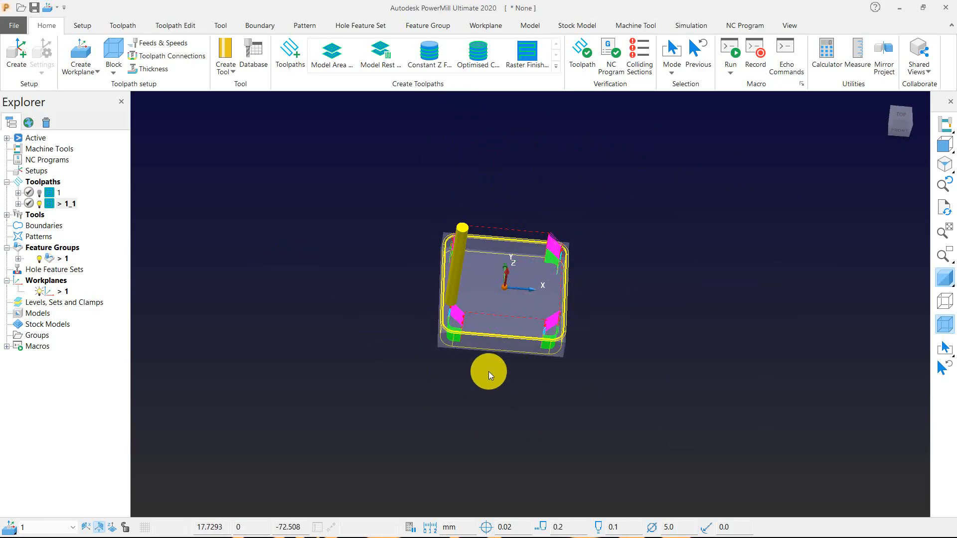
Step: Unlock toolpath 1_1, review its rest machining settings, and close them without changes
right_click(57, 204)
left_click(82, 171)
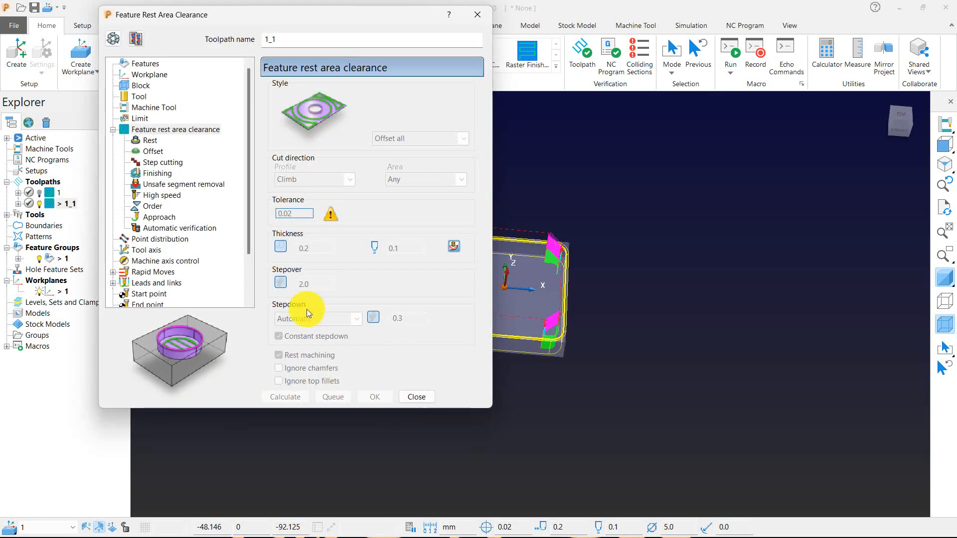
left_click(113, 38)
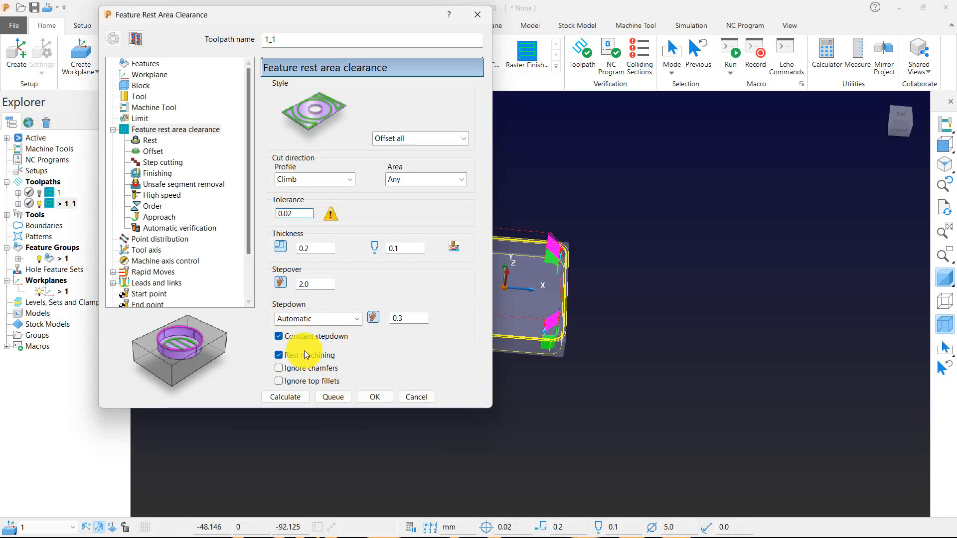
left_click(150, 141)
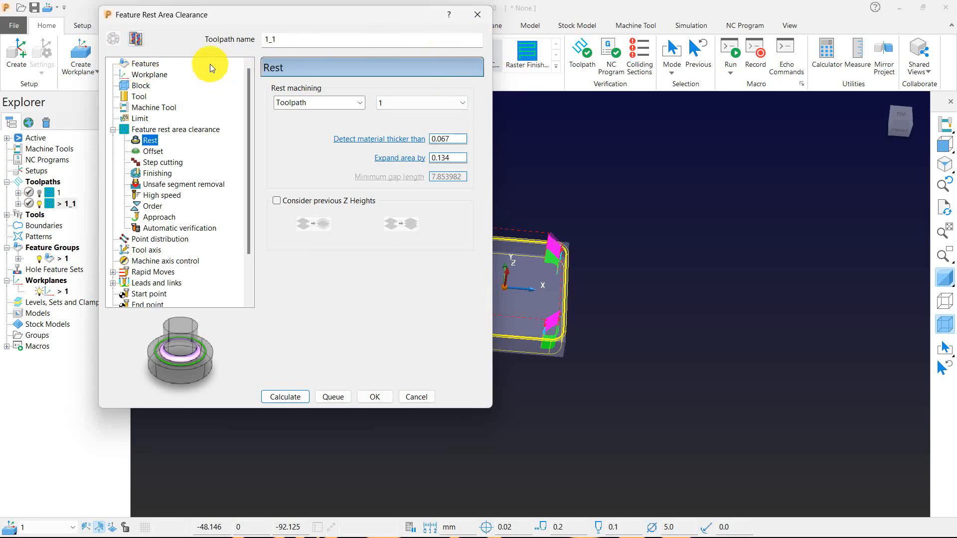
left_click(468, 13)
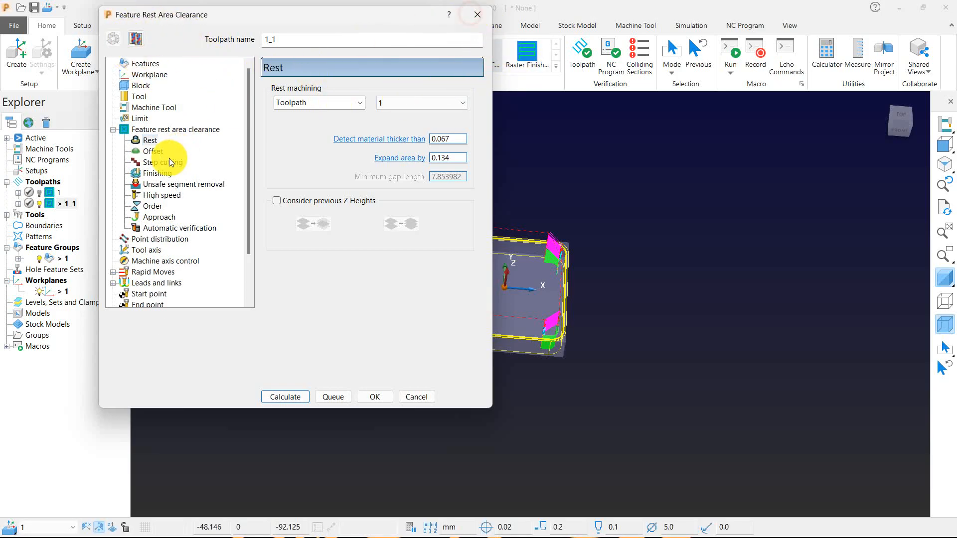
Step: Delete toolpath 1_1 and unlock the settings of toolpath 1 for editing
right_click(66, 203)
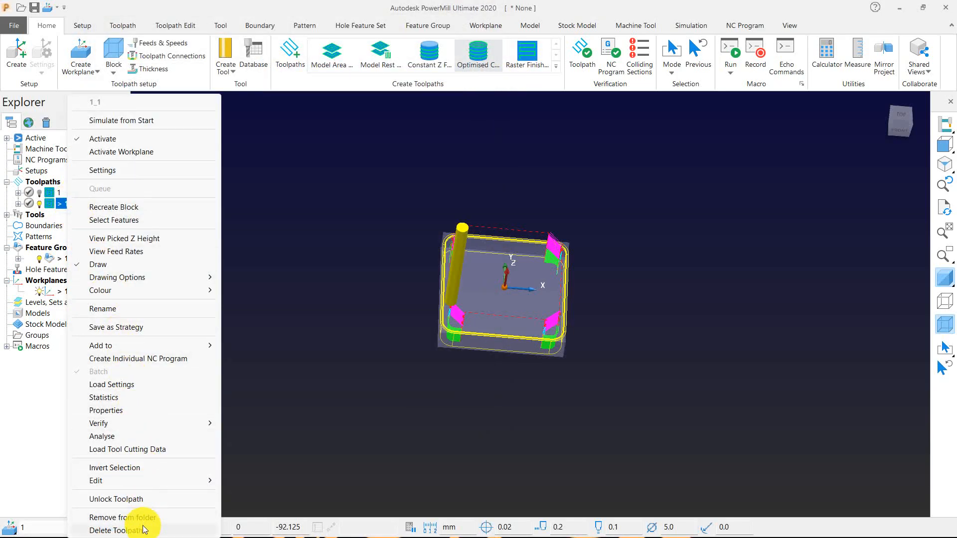
left_click(115, 530)
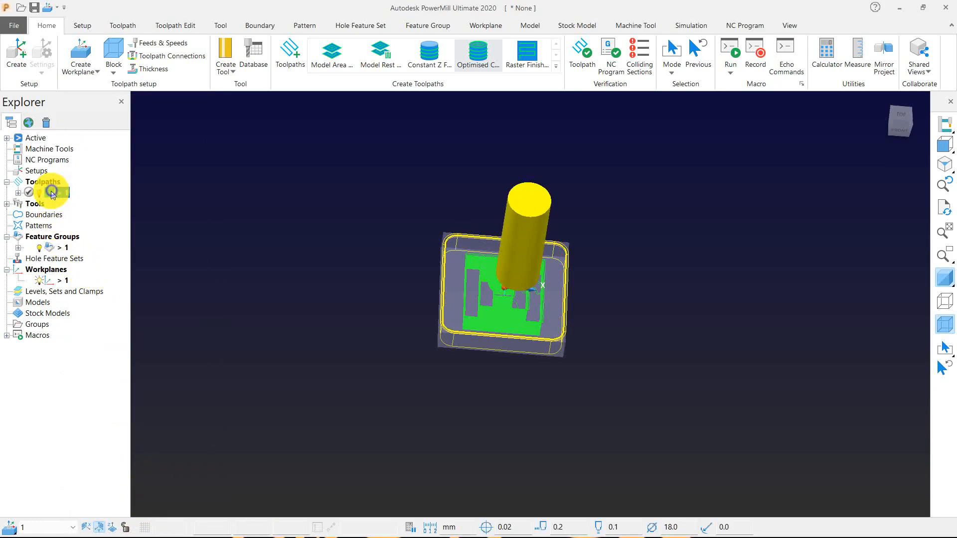
right_click(52, 193)
left_click(117, 167)
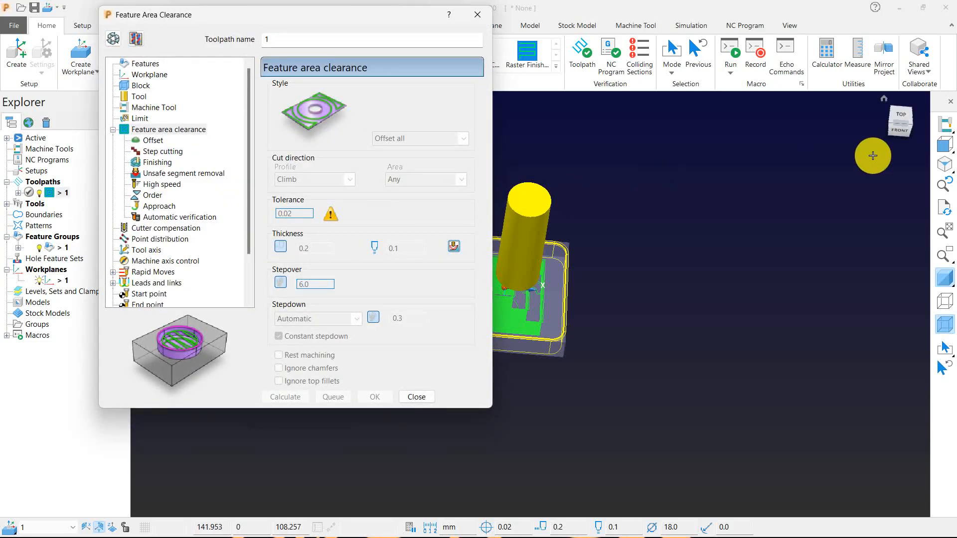
left_click(111, 36)
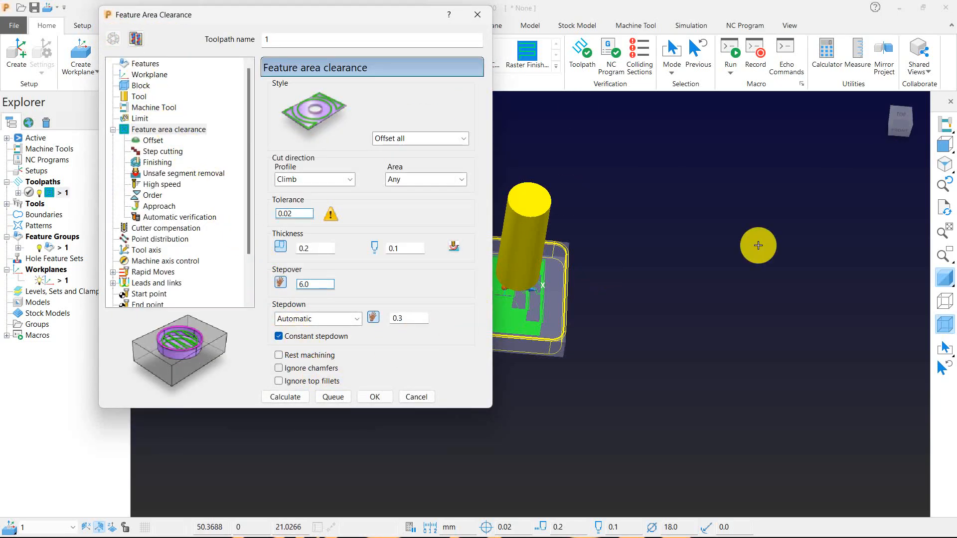
Step: Examine from the front how toolpath 1's upper passes follow the pocket chamfer, with the feature group hidden and shown
left_click(943, 146)
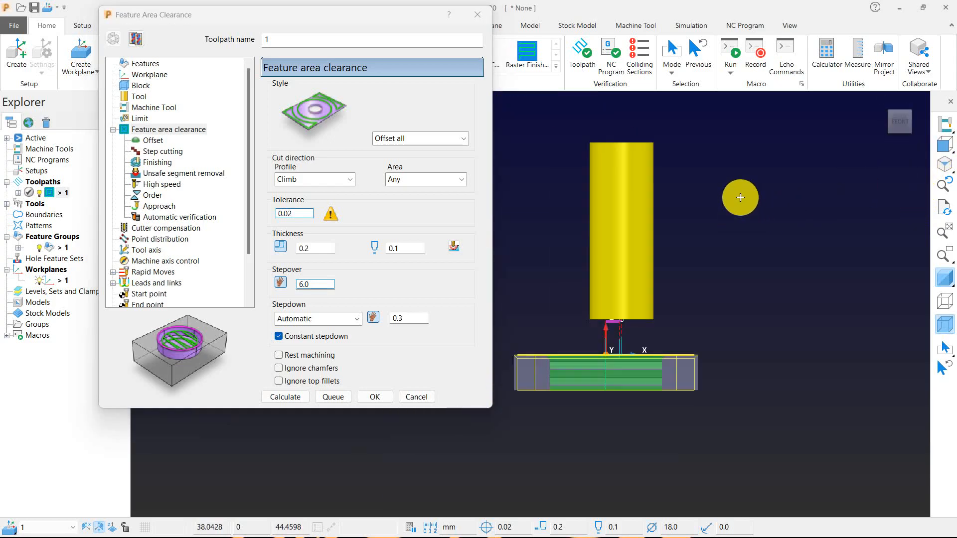
left_click(46, 248)
scroll(684, 265, "up", 1)
scroll(684, 265, "up", 3)
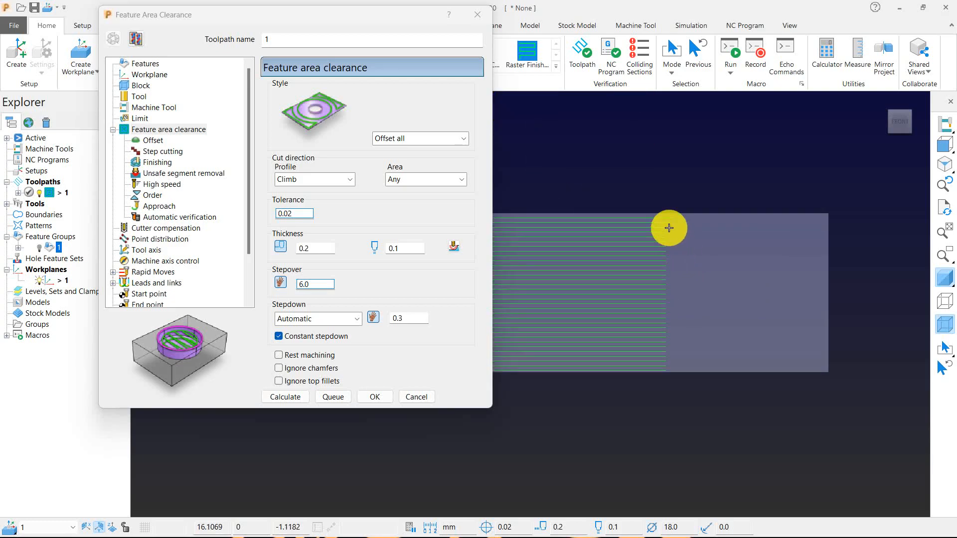
scroll(681, 228, "down", 1)
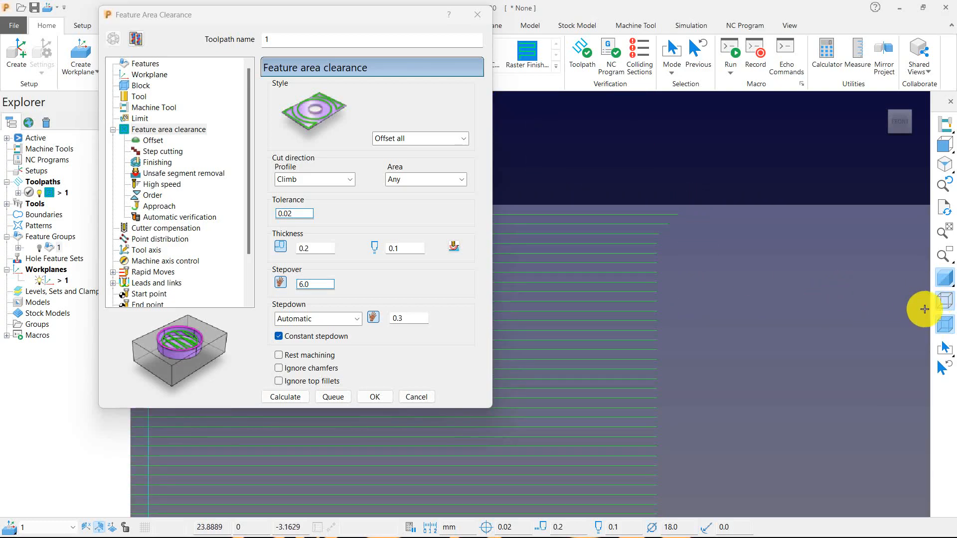
scroll(698, 260, "down", 2)
scroll(663, 265, "down", 3)
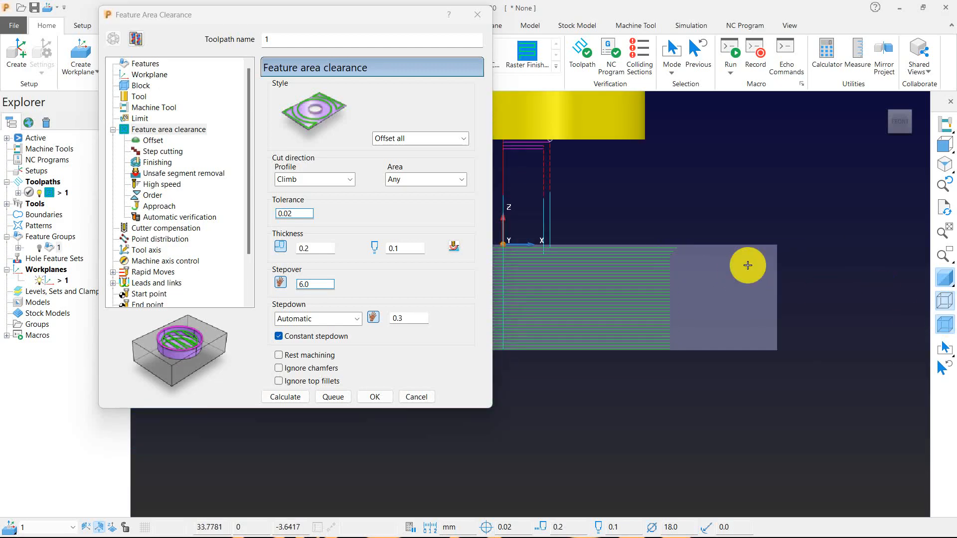
left_click(41, 247)
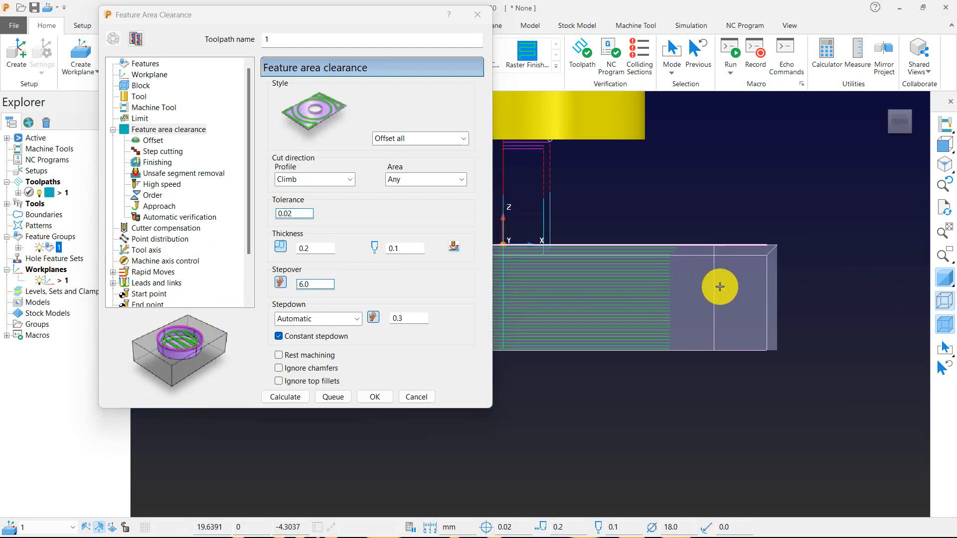
scroll(708, 279, "up", 2)
scroll(784, 238, "up", 1)
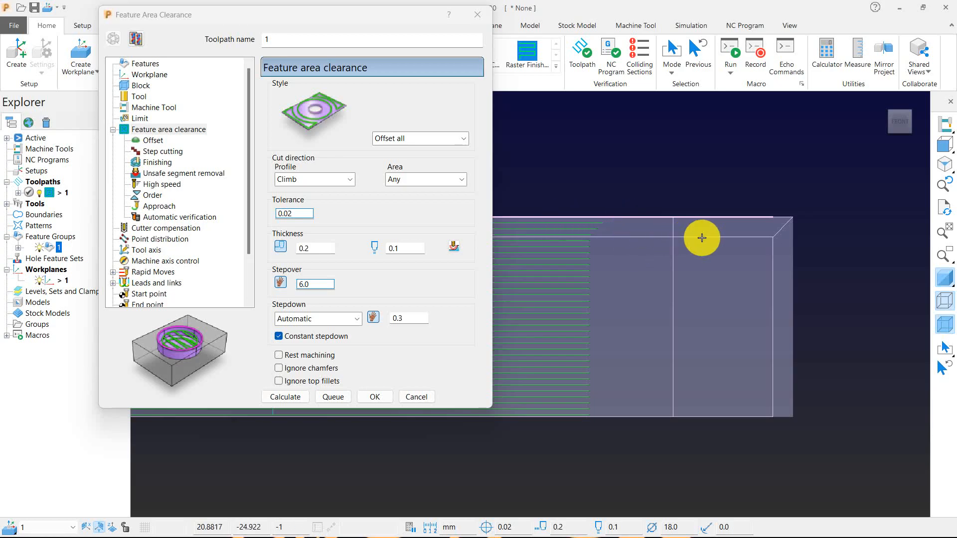
scroll(663, 230, "down", 1)
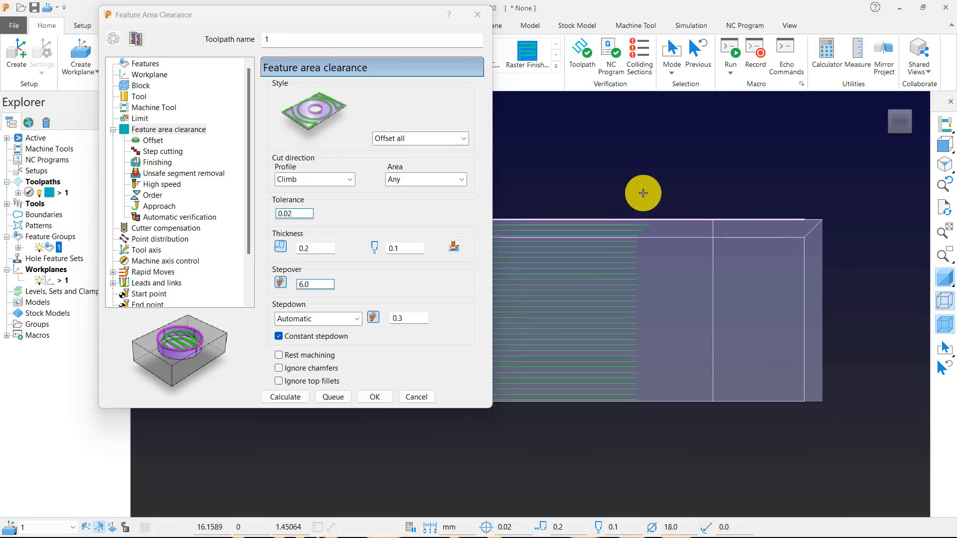
Step: Set toolpath 1 to ignore chamfers, recalculate it, and inspect the passes near the pocket's top edge
left_click(313, 369)
left_click(38, 249)
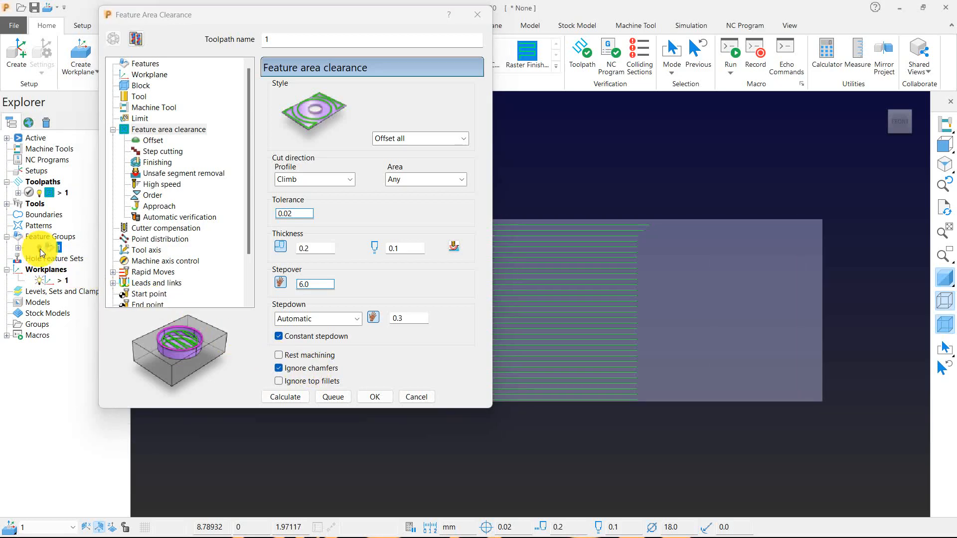
left_click(286, 396)
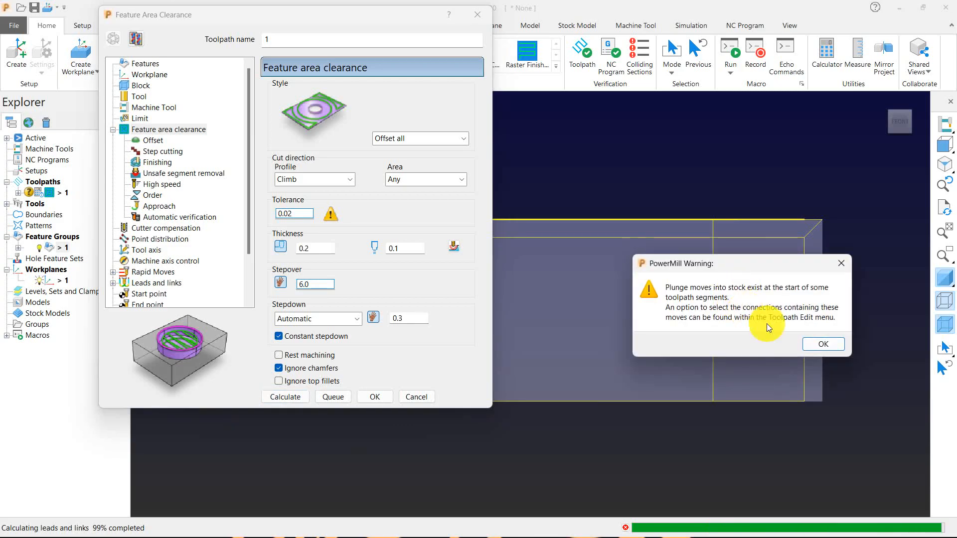
left_click(826, 342)
scroll(632, 245, "up", 5)
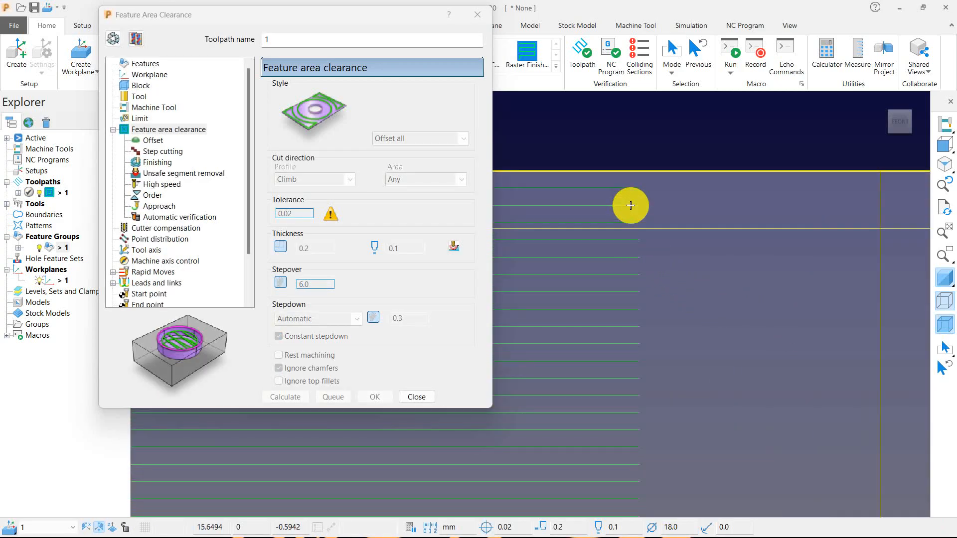
scroll(648, 252, "down", 5)
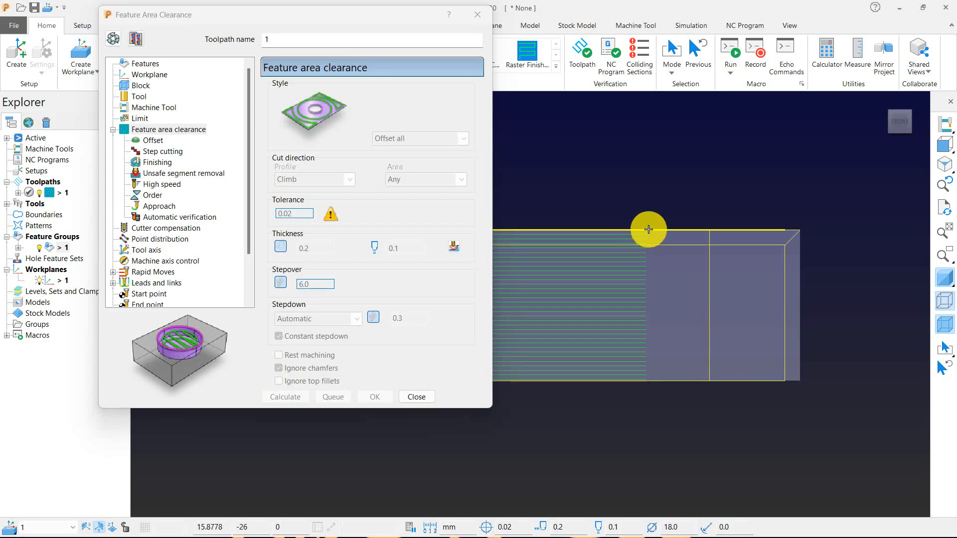
scroll(658, 239, "down", 3)
Step: Unlock toolpath 1 for editing again and disable the Ignore chamfers option
left_click_drag(396, 18, 317, 13)
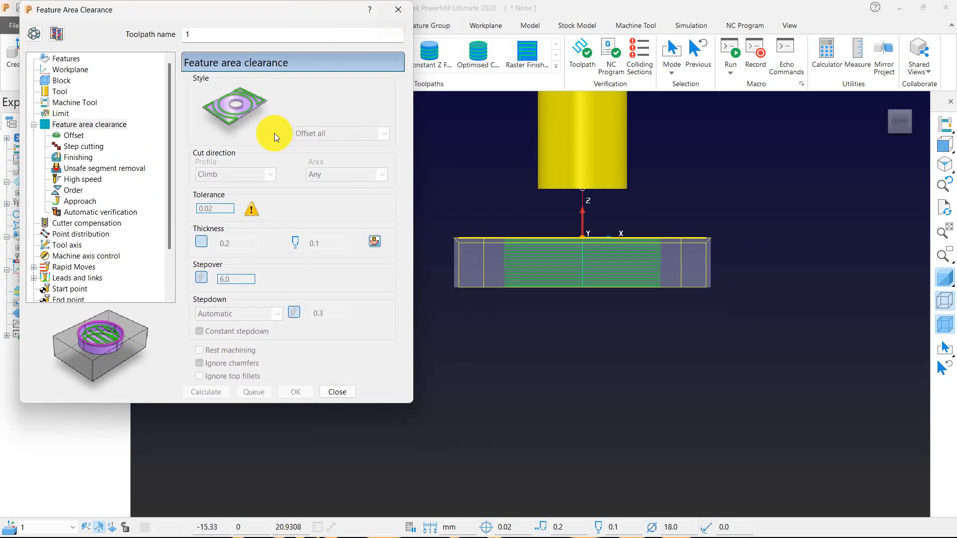
left_click(42, 38)
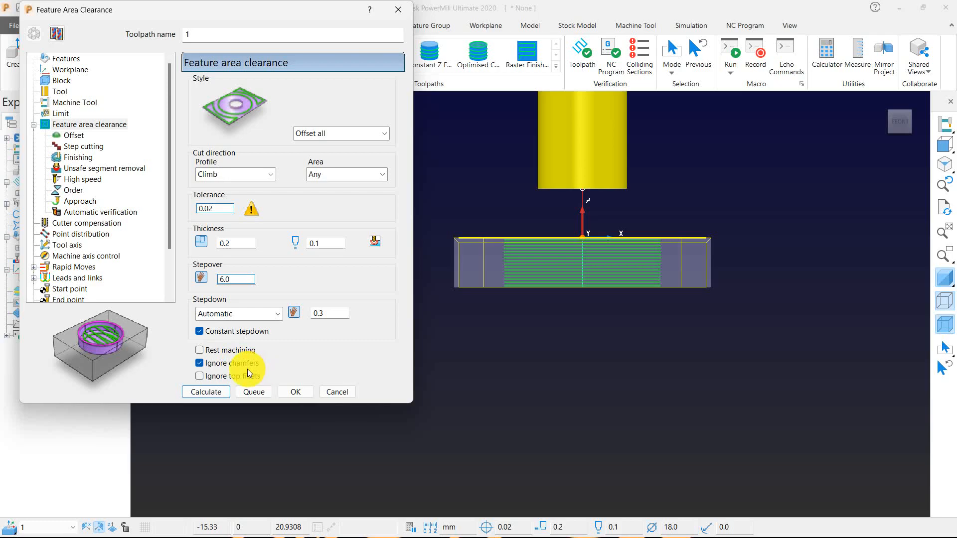
left_click(209, 368)
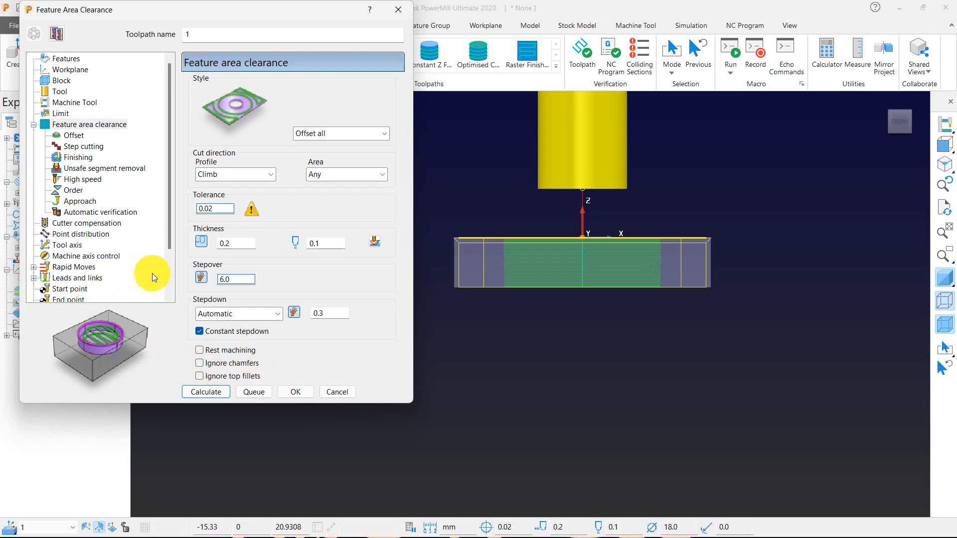
Step: Set the offset direction of toolpath 1 to Inside out and examine the pocket's offset passes
left_click(73, 135)
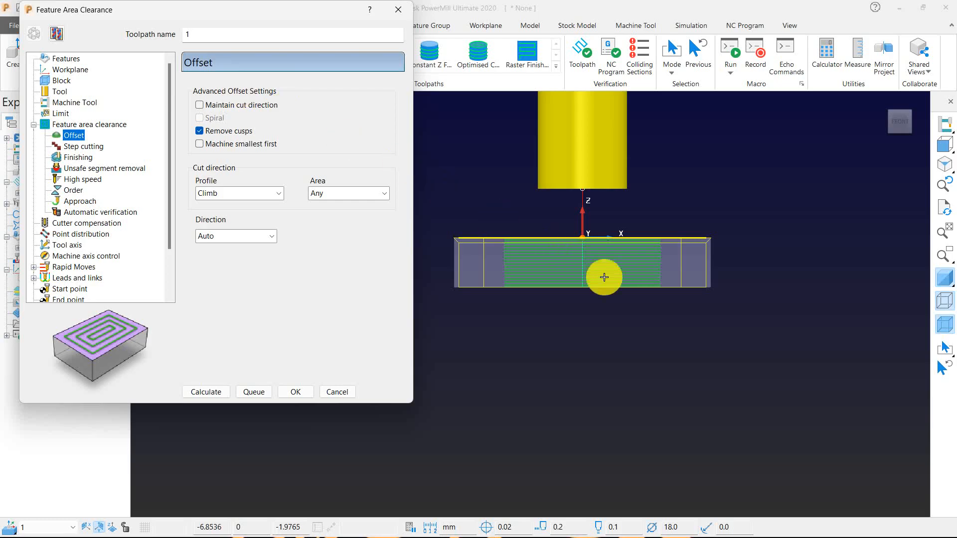
scroll(720, 288, "down", 3)
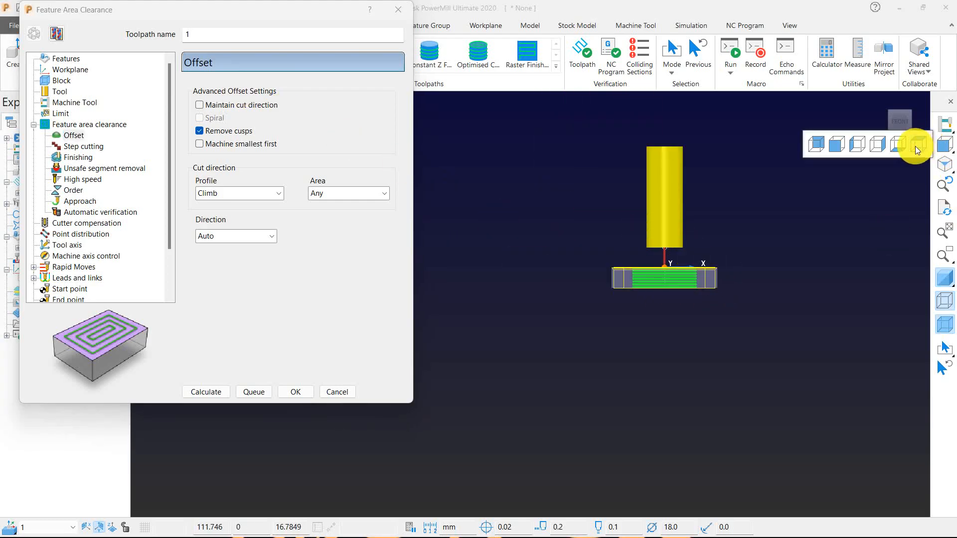
left_click(915, 145)
middle_click_drag(591, 359, 595, 222)
left_click_drag(267, 10, 361, 23)
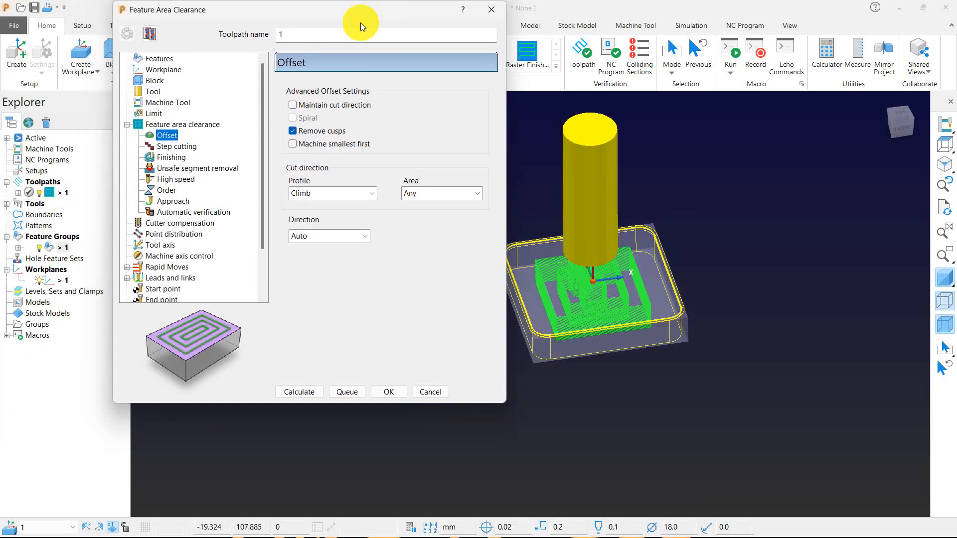
left_click(46, 248)
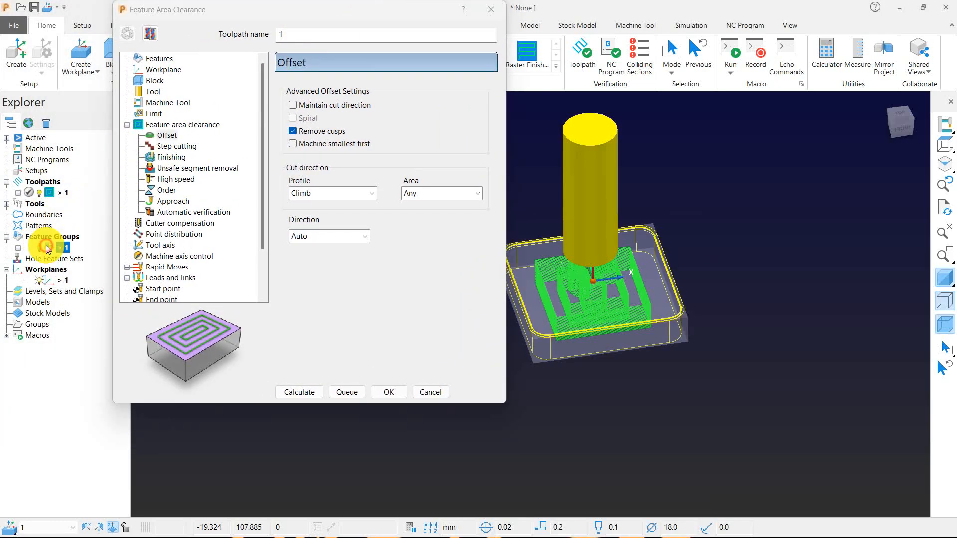
middle_click_drag(547, 271, 581, 312)
scroll(604, 220, "down", 3)
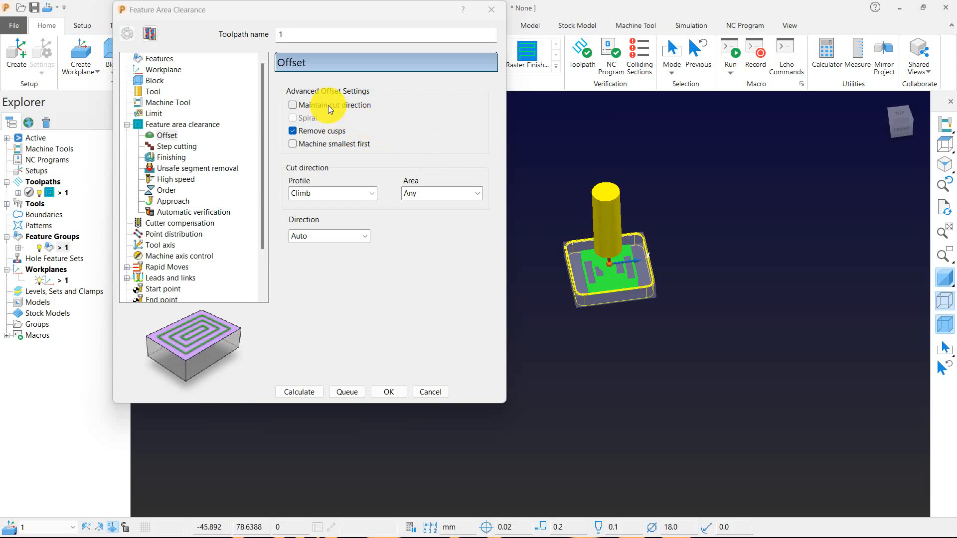
left_click(368, 238)
left_click(342, 260)
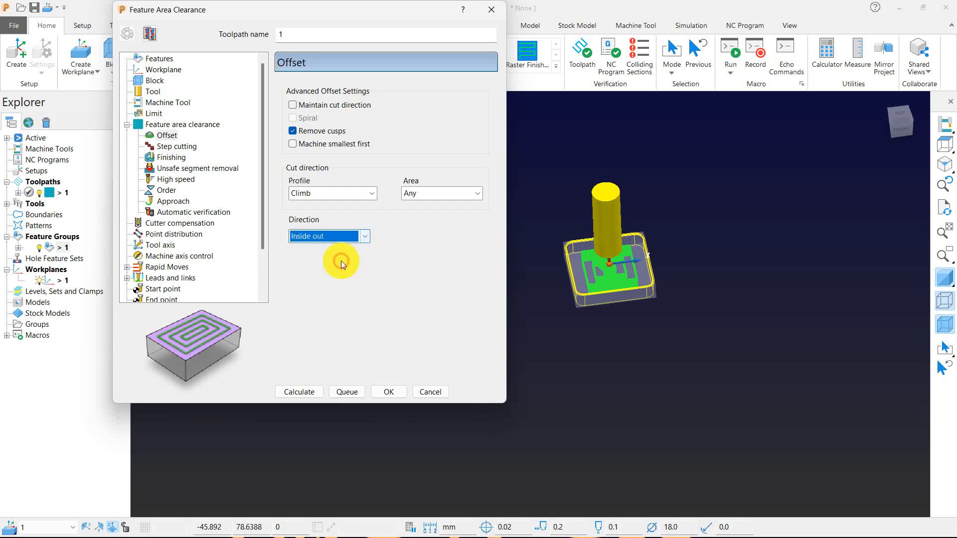
scroll(630, 270, "up", 2)
scroll(630, 269, "up", 3)
scroll(743, 274, "down", 3)
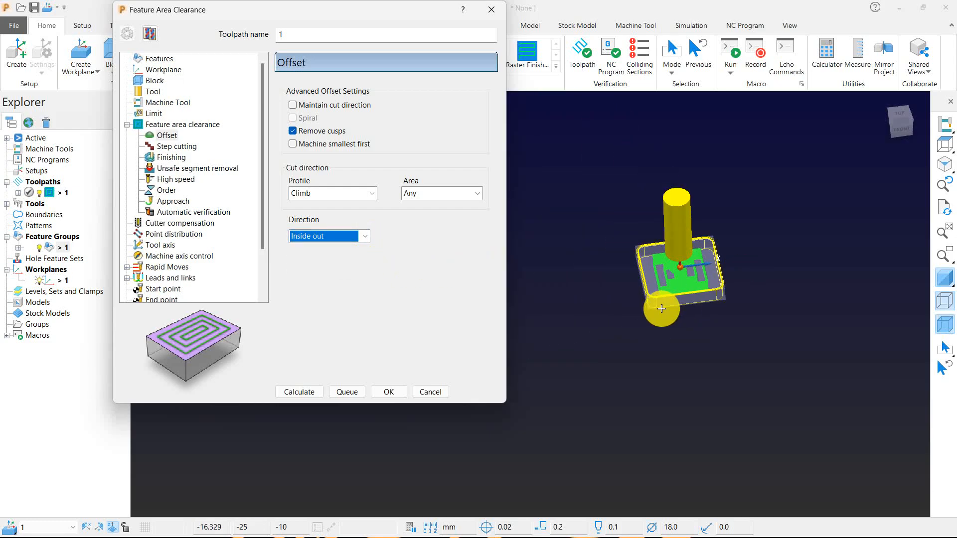
scroll(662, 306, "up", 2)
scroll(701, 247, "up", 2)
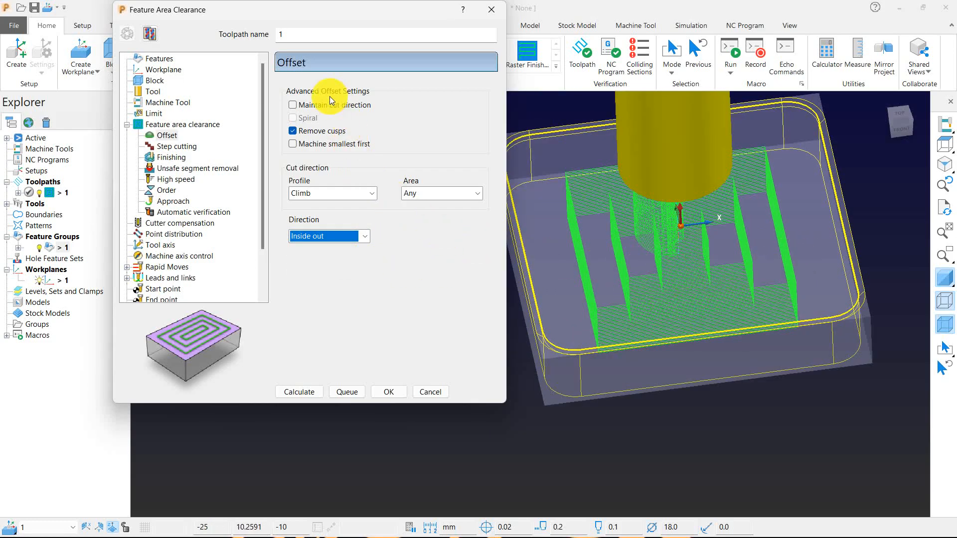
Step: Recalculate toolpath 1 with the Inside out offset direction and inspect its passes in the pocket
left_click(299, 392)
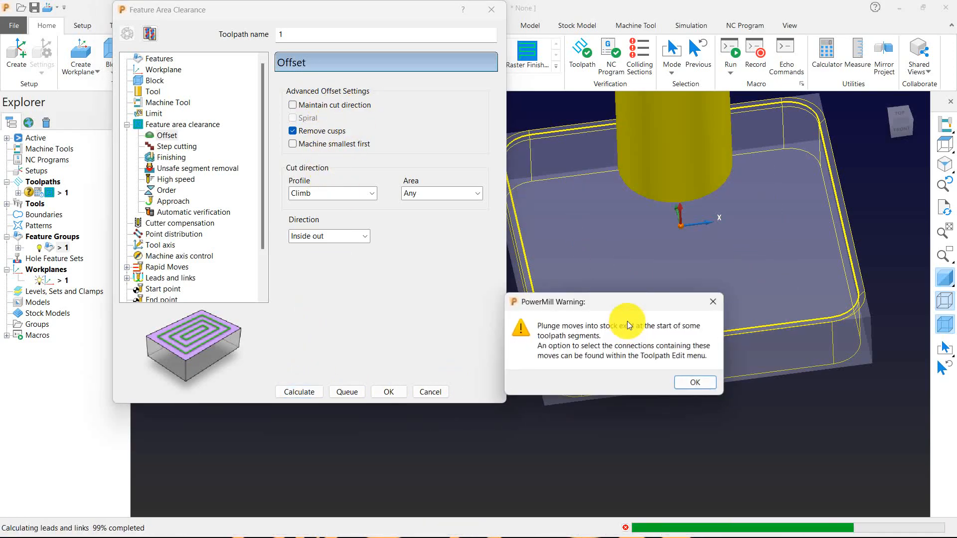
left_click(689, 391)
scroll(723, 313, "up", 5)
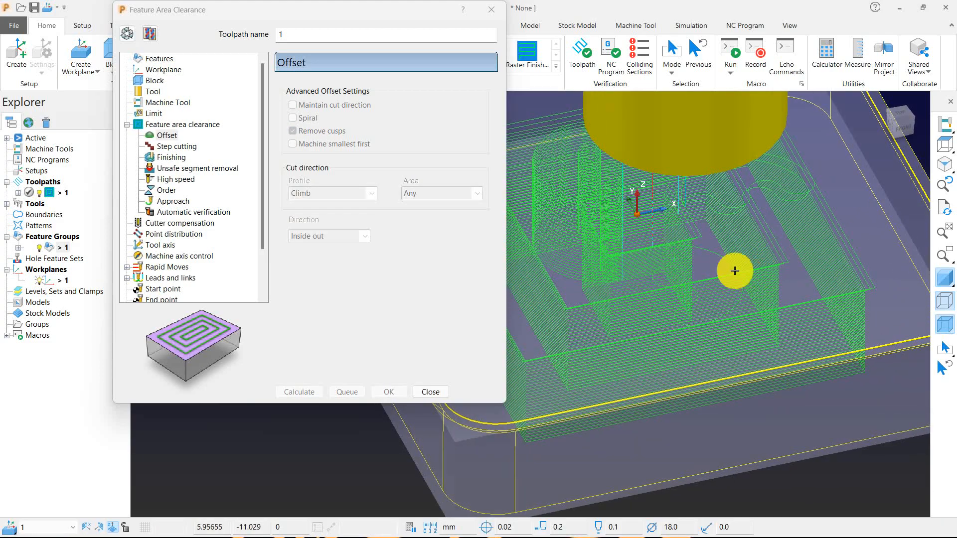
scroll(708, 259, "down", 8)
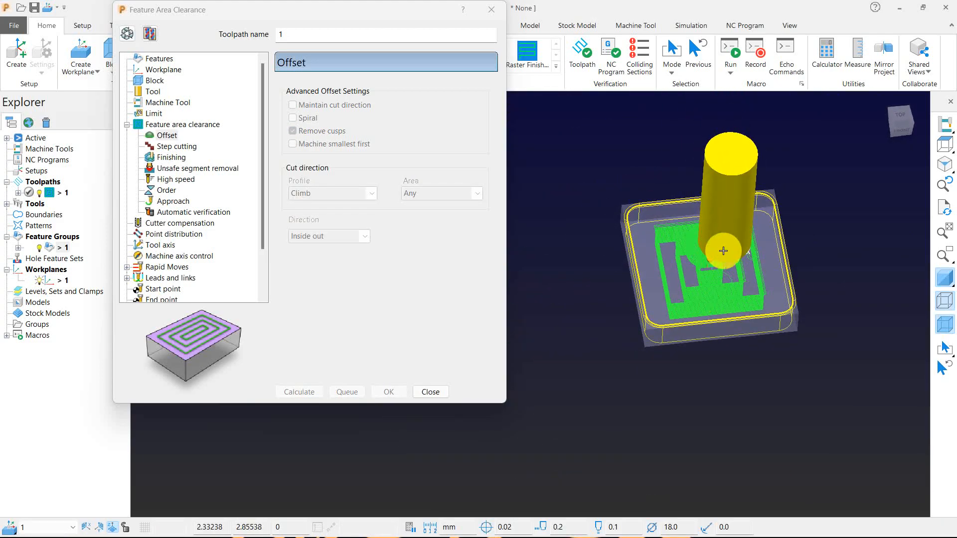
Step: Close the toolpath settings and simulate toolpath 1 from its start to check the Inside out cutting order
left_click(125, 34)
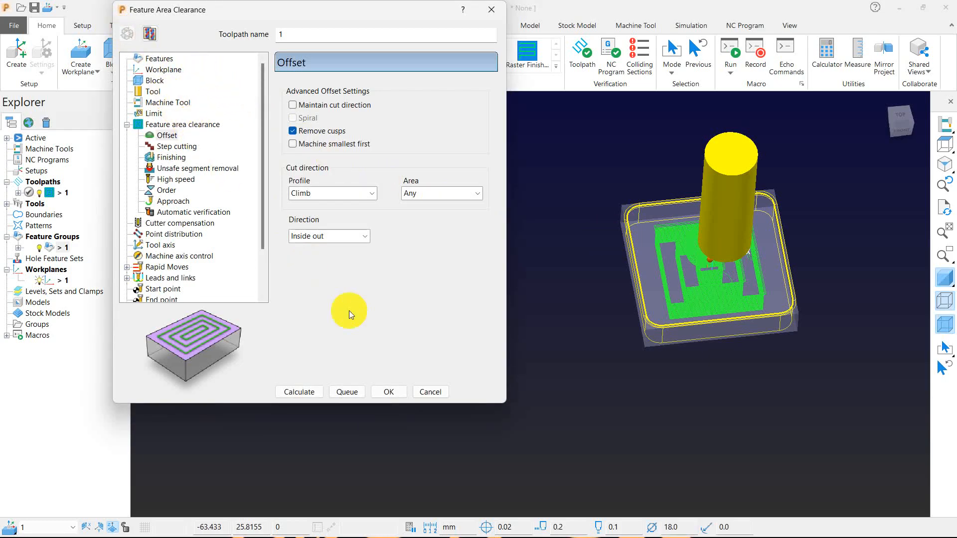
left_click(430, 391)
scroll(483, 256, "up", 3)
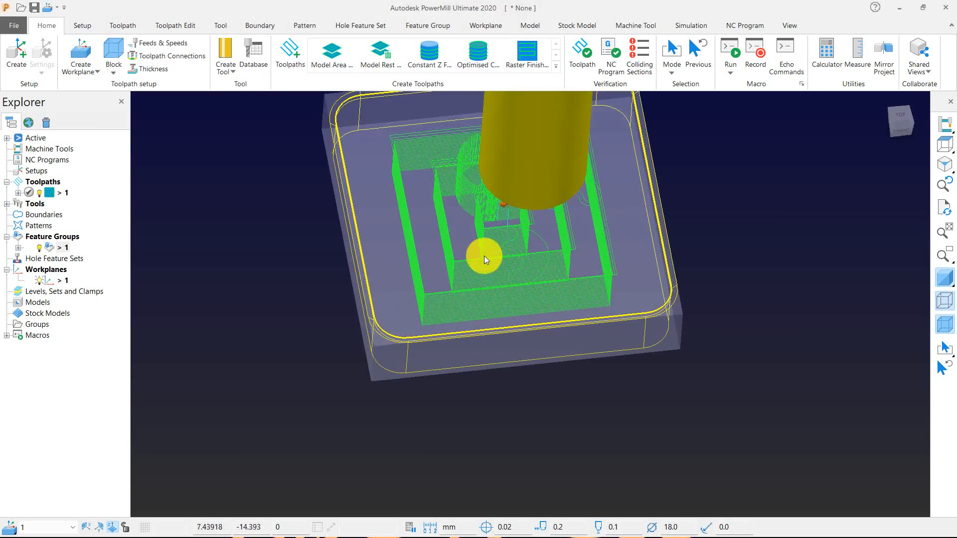
right_click(56, 194)
left_click(100, 121)
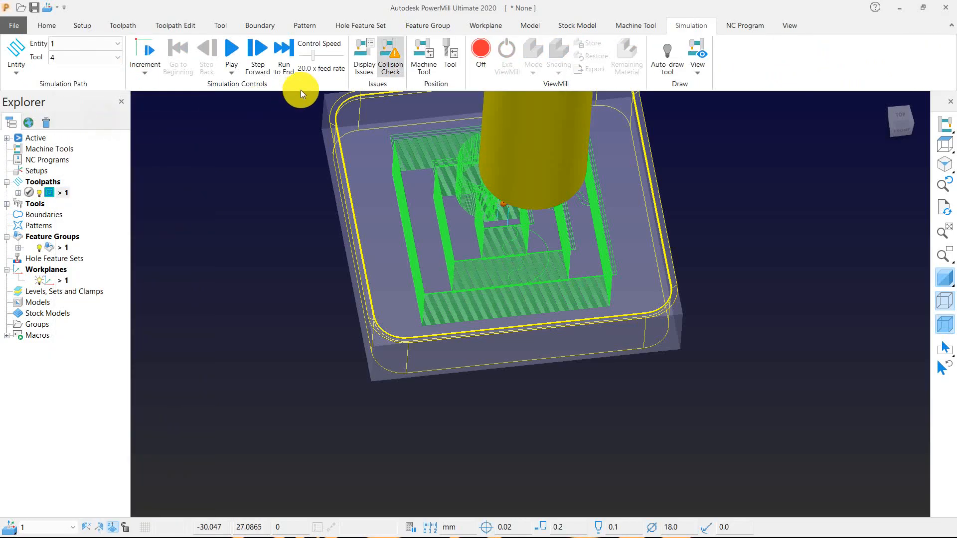
left_click(229, 50)
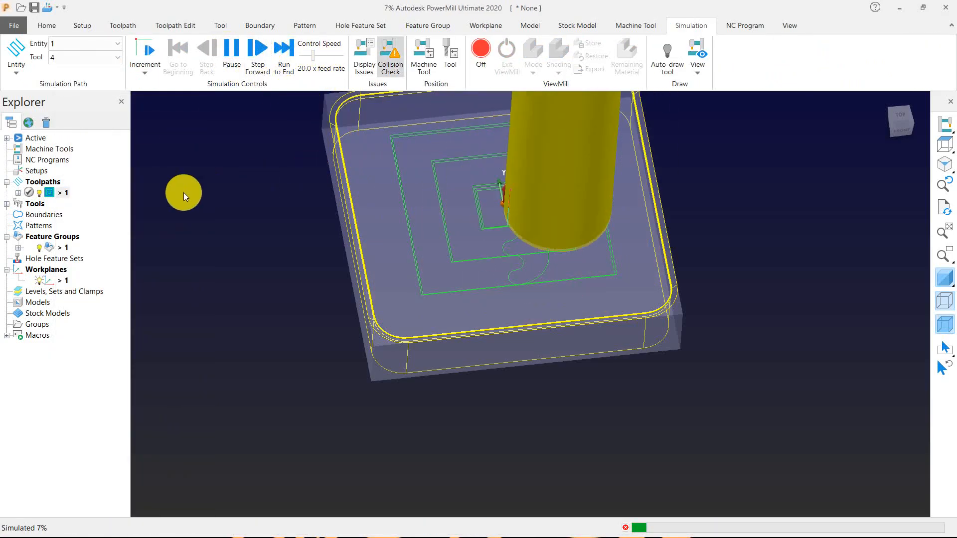
Step: Unlock toolpath 1 for editing, set its offset direction to Outside in, and recalculate it
right_click(61, 194)
left_click(97, 171)
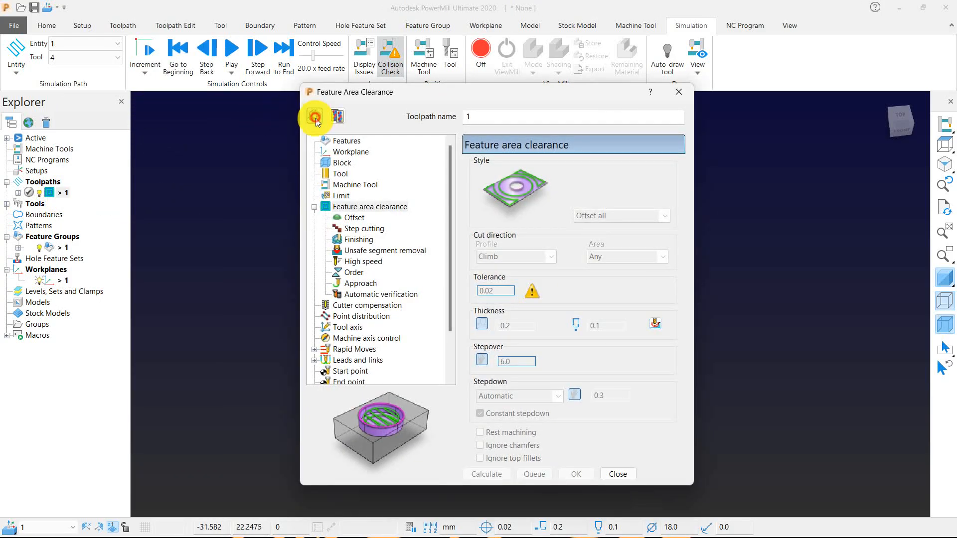
left_click(315, 119)
left_click_drag(386, 96, 149, 40)
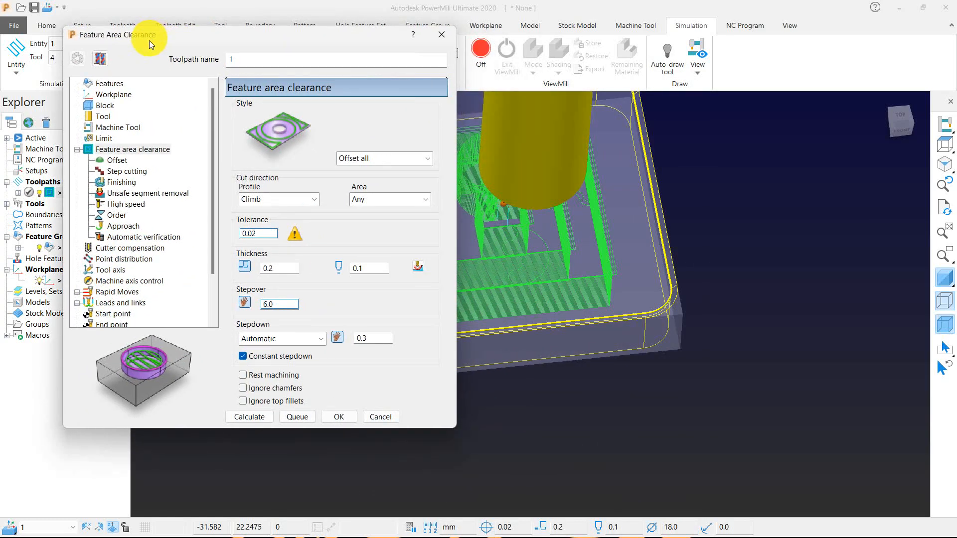
left_click(118, 161)
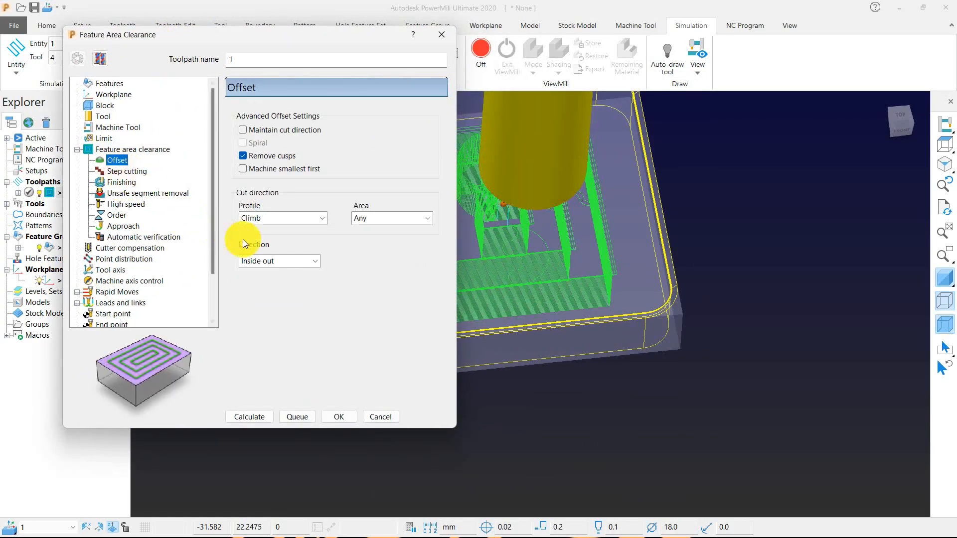
left_click(266, 261)
left_click(254, 294)
left_click(255, 418)
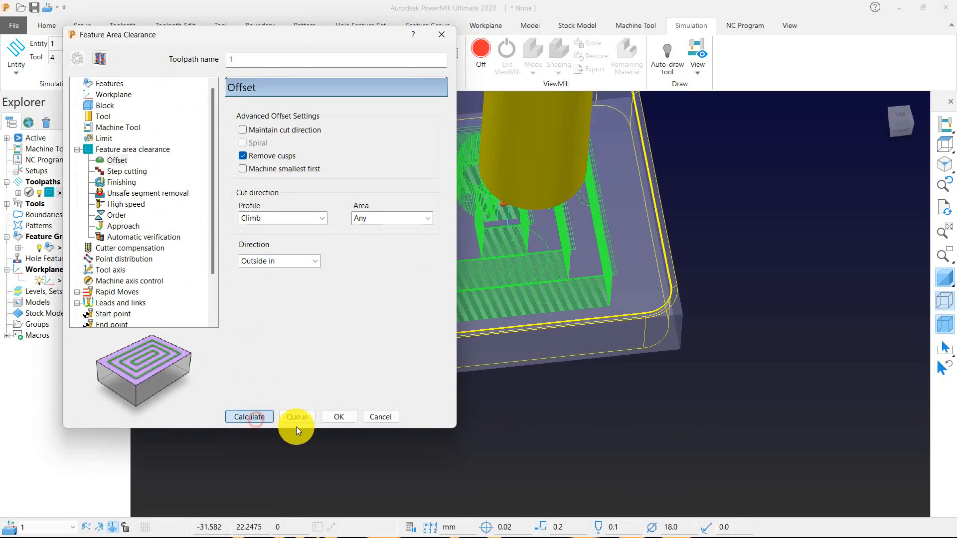
left_click(482, 455)
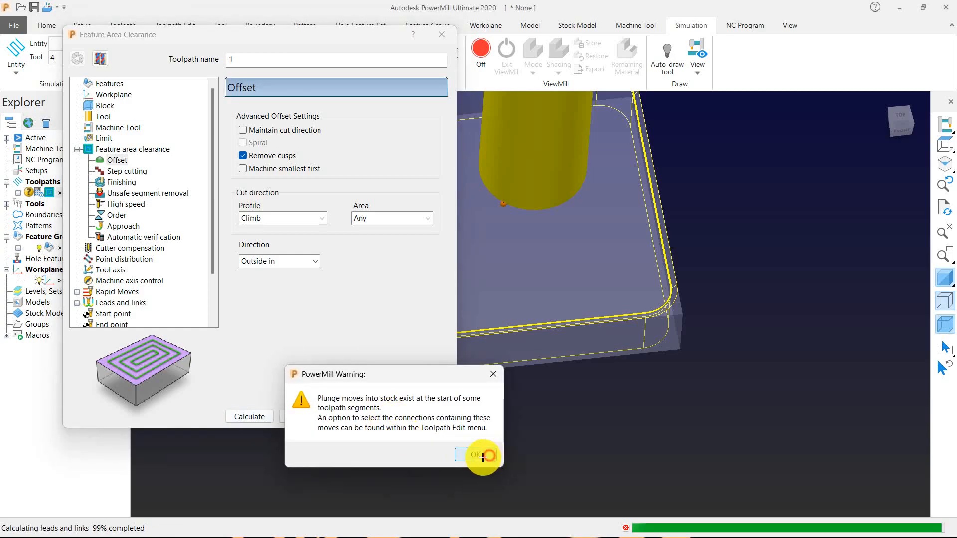
left_click(381, 416)
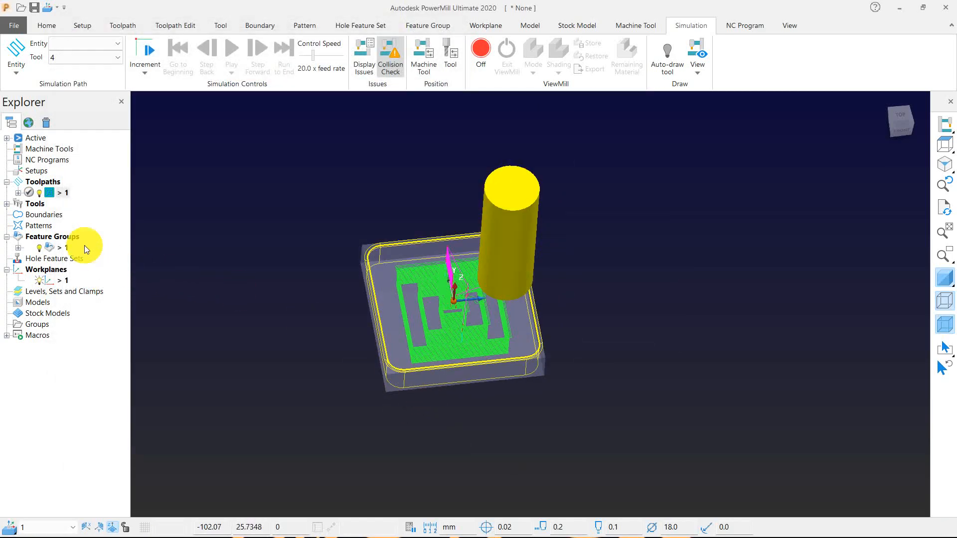
Step: Simulate toolpath 1 from its start to check the Outside in cutting order
right_click(58, 193)
left_click(96, 120)
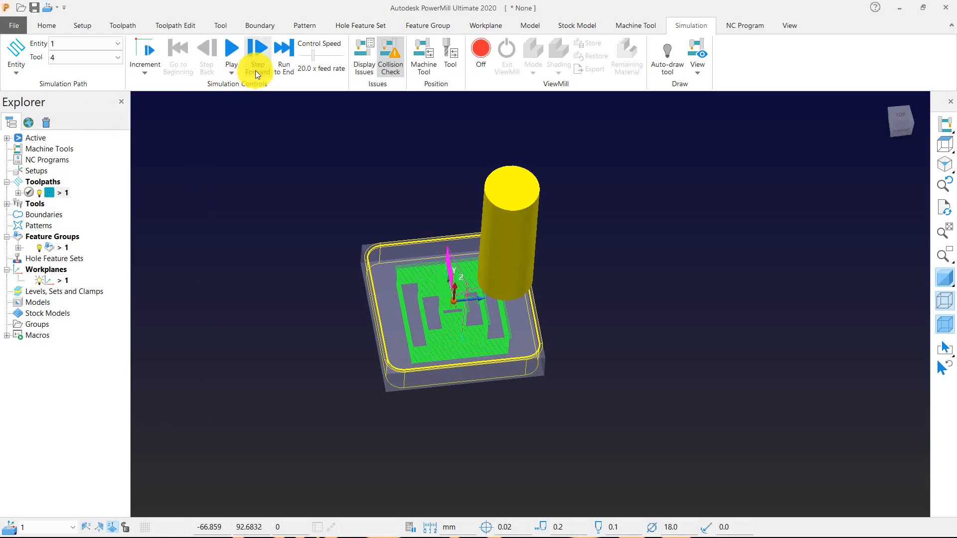
left_click(236, 51)
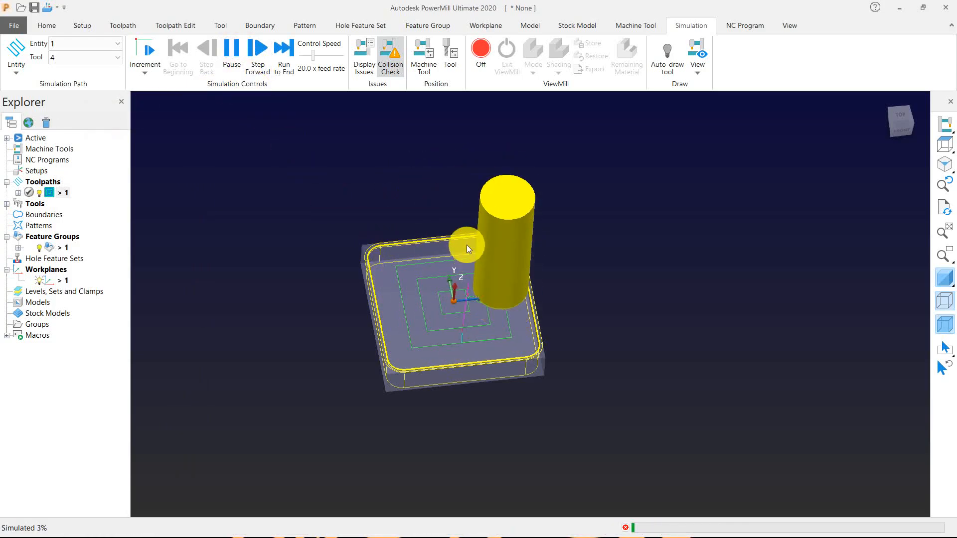
Step: Reopen toolpath 1 for editing, set its offset direction to Auto, and recalculate it
right_click(74, 191)
left_click(93, 170)
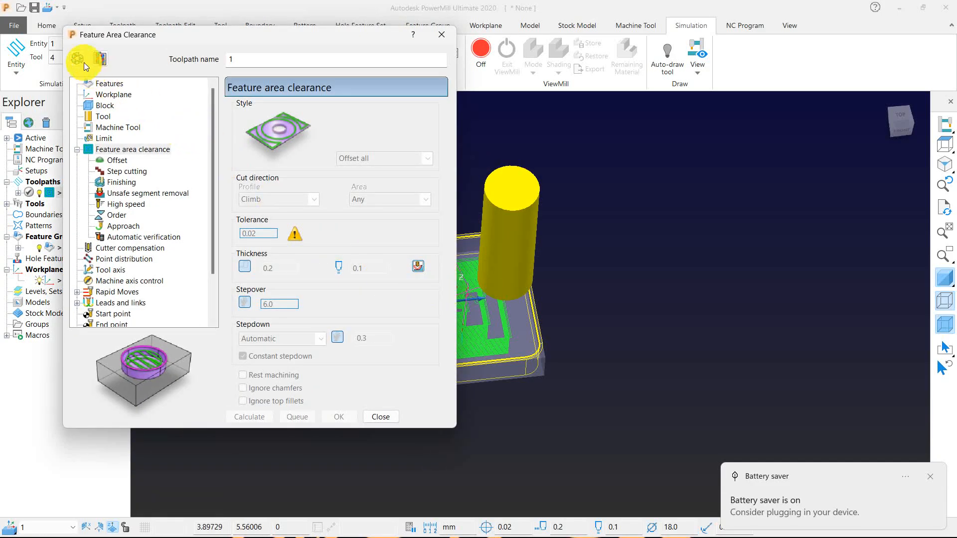
left_click(83, 61)
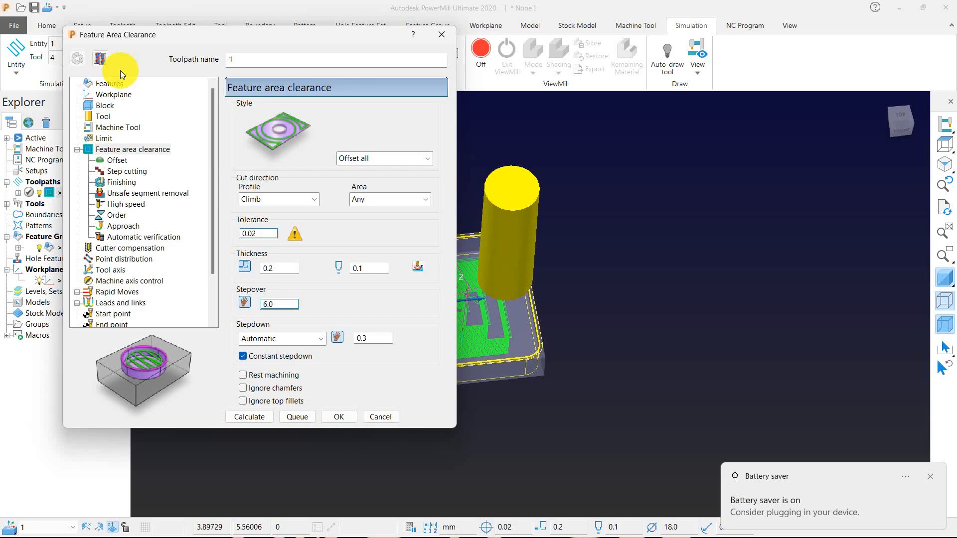
left_click(119, 162)
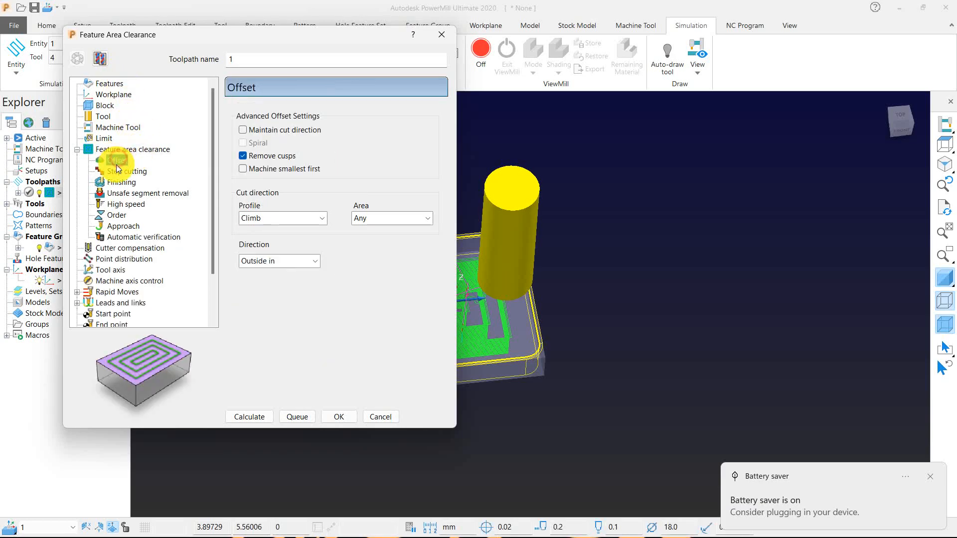
left_click(294, 262)
left_click(288, 274)
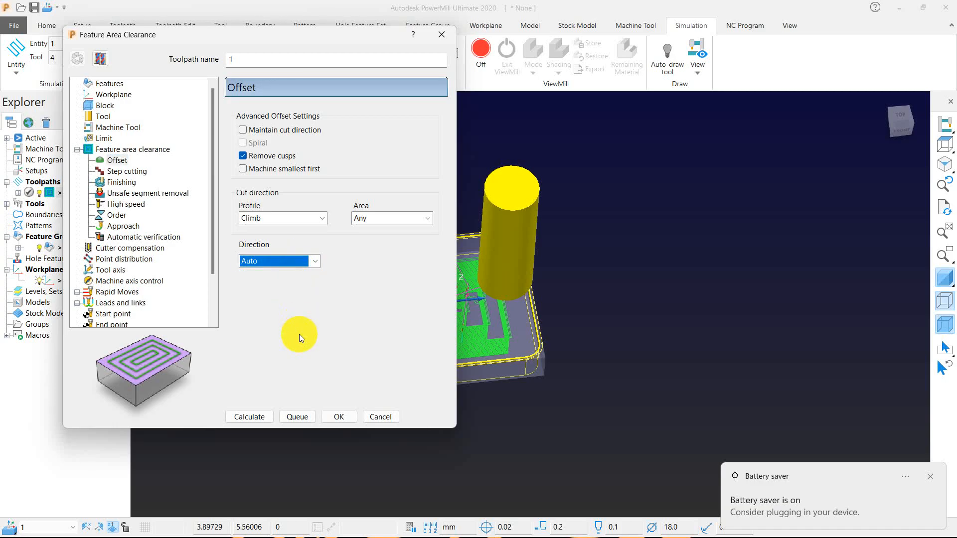
left_click(257, 421)
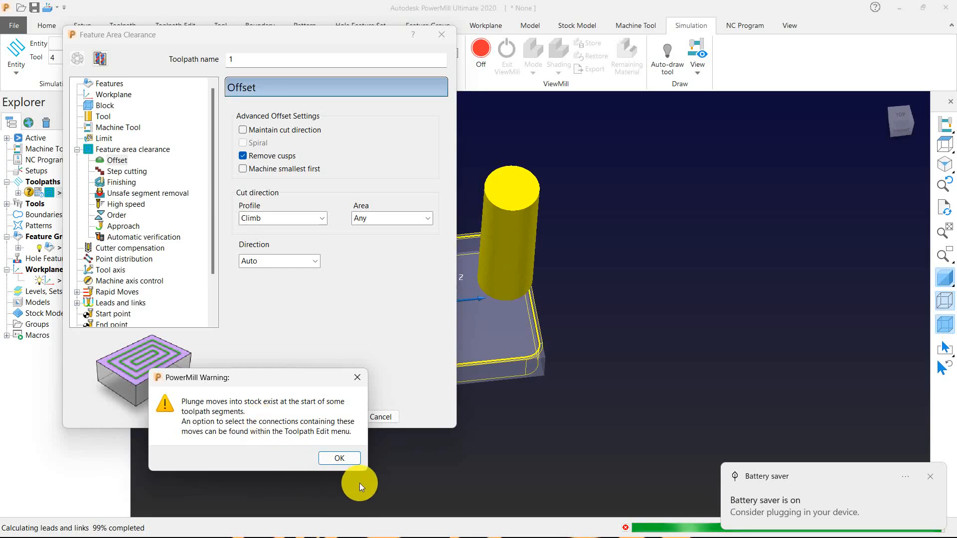
left_click(341, 458)
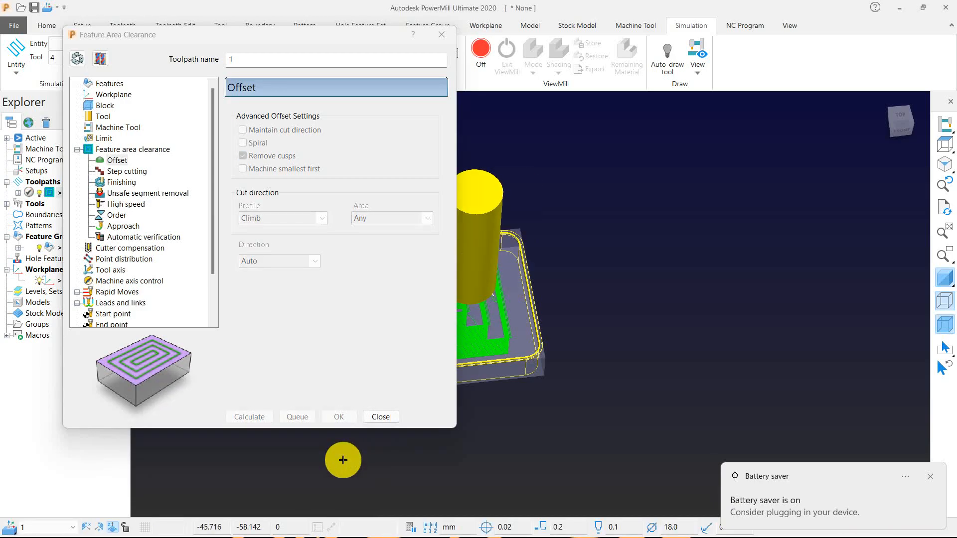
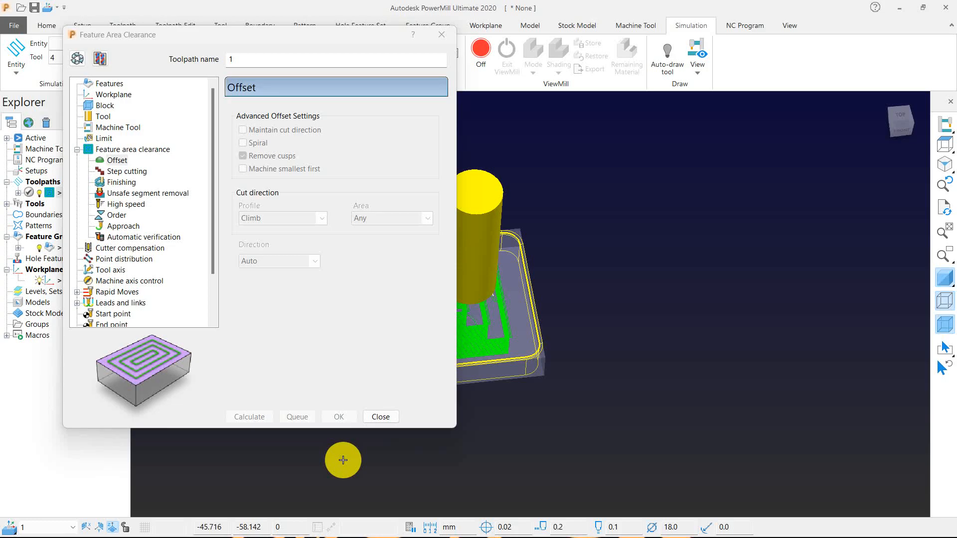
scroll(756, 380, "down", 4)
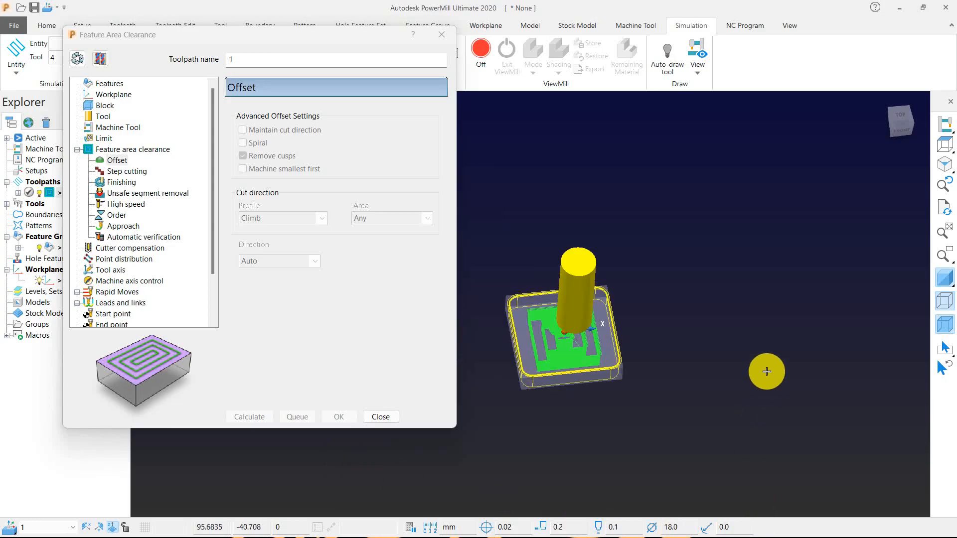
Step: Enable Maintain cut direction for toolpath 1, recalculate it, and inspect the passes and links from the side
left_click(77, 59)
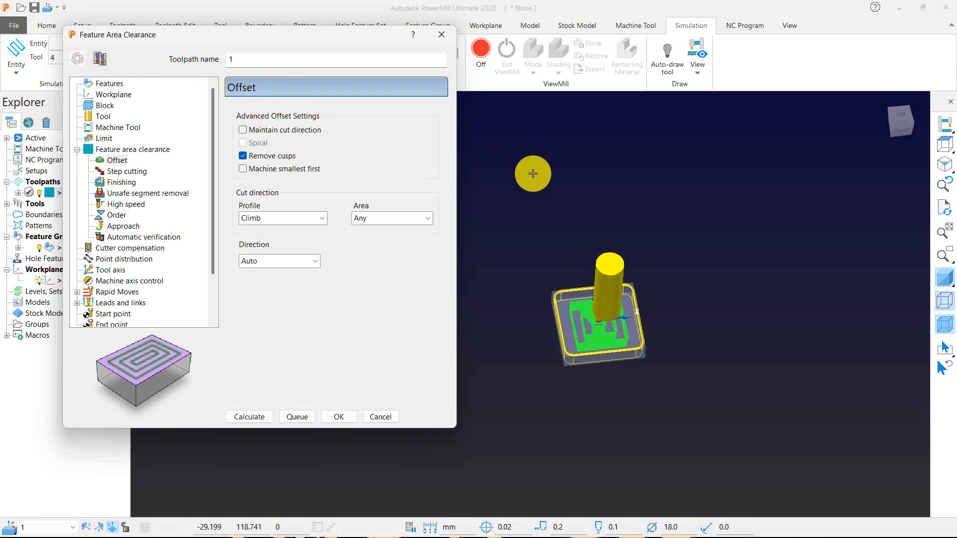
scroll(524, 174, "down", 1)
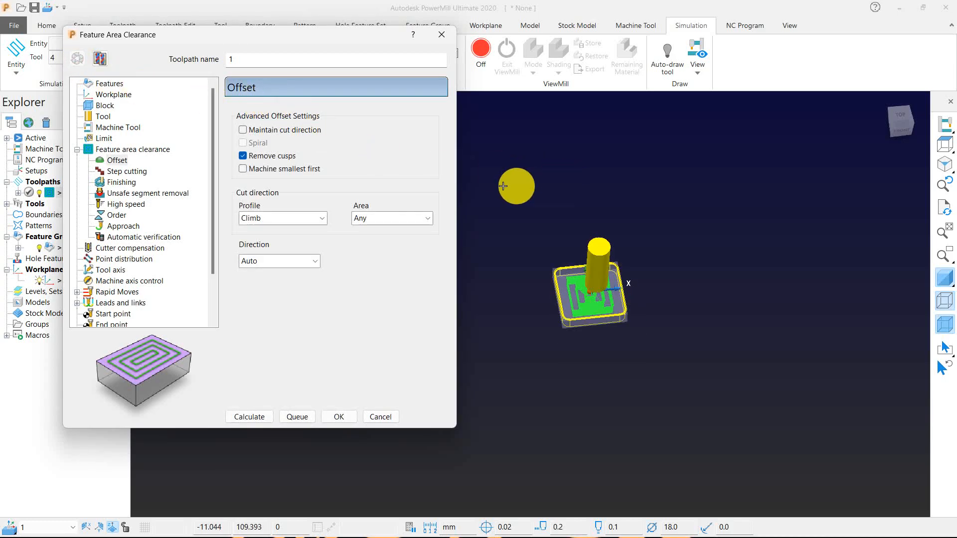
left_click(284, 130)
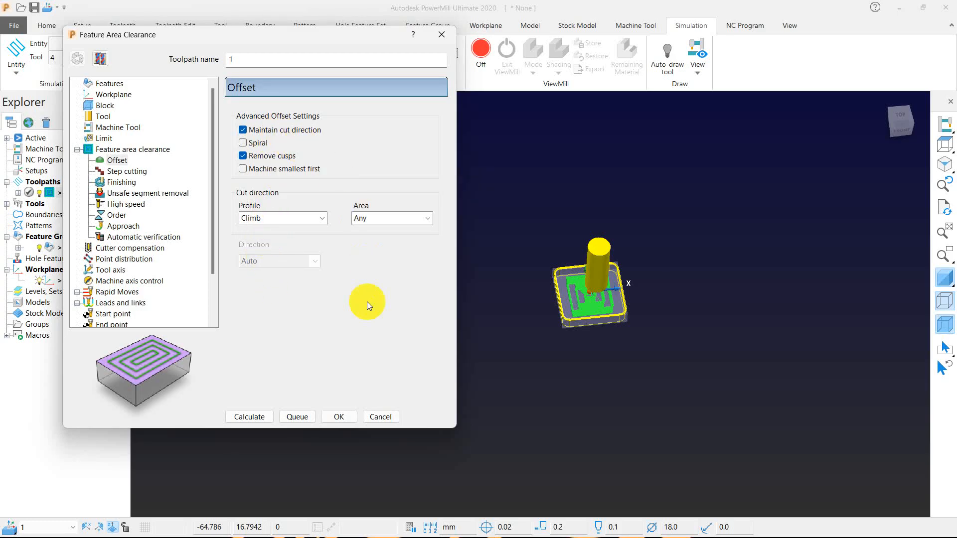
middle_click_drag(516, 373, 510, 307)
scroll(567, 308, "up", 3)
scroll(568, 306, "up", 5)
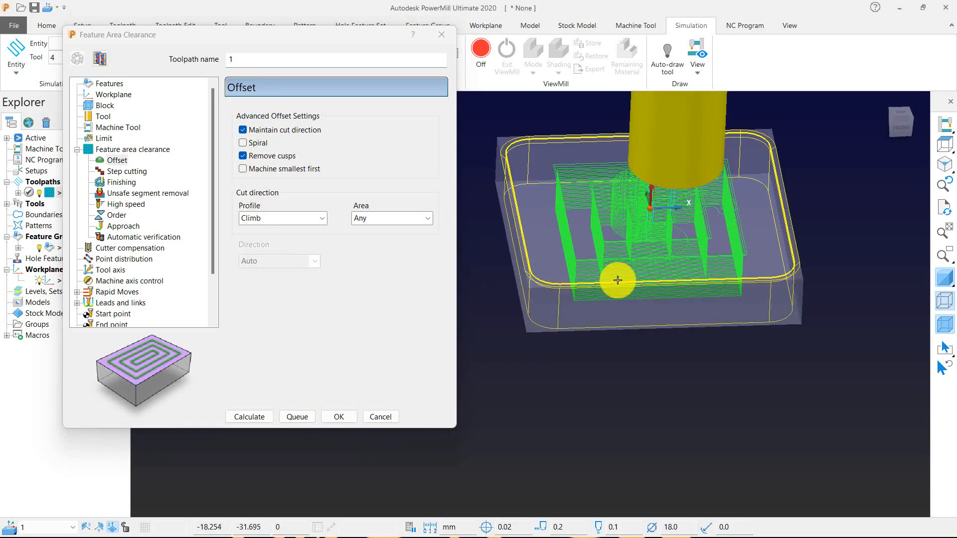
scroll(654, 326, "down", 5)
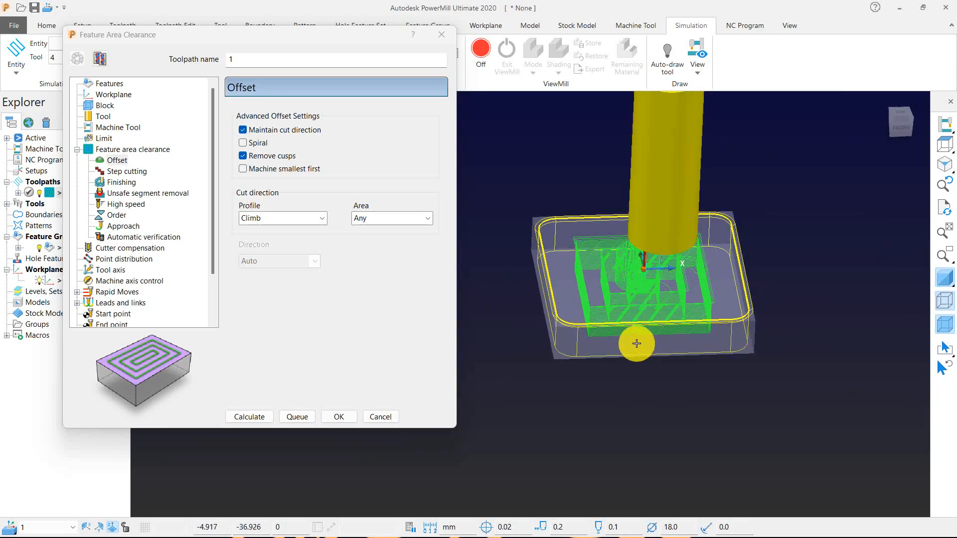
middle_click_drag(638, 345, 634, 322)
left_click(254, 418)
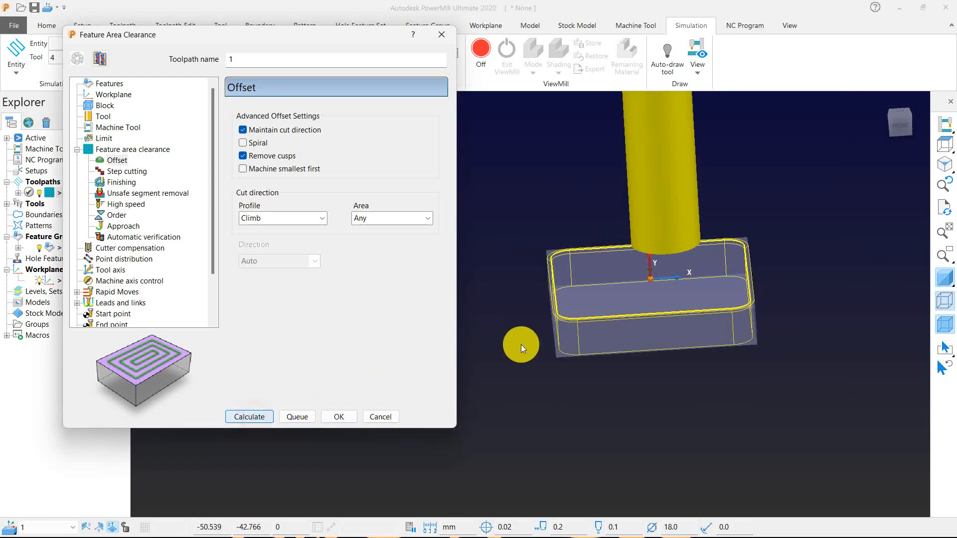
left_click(636, 365)
middle_click_drag(617, 301, 756, 264)
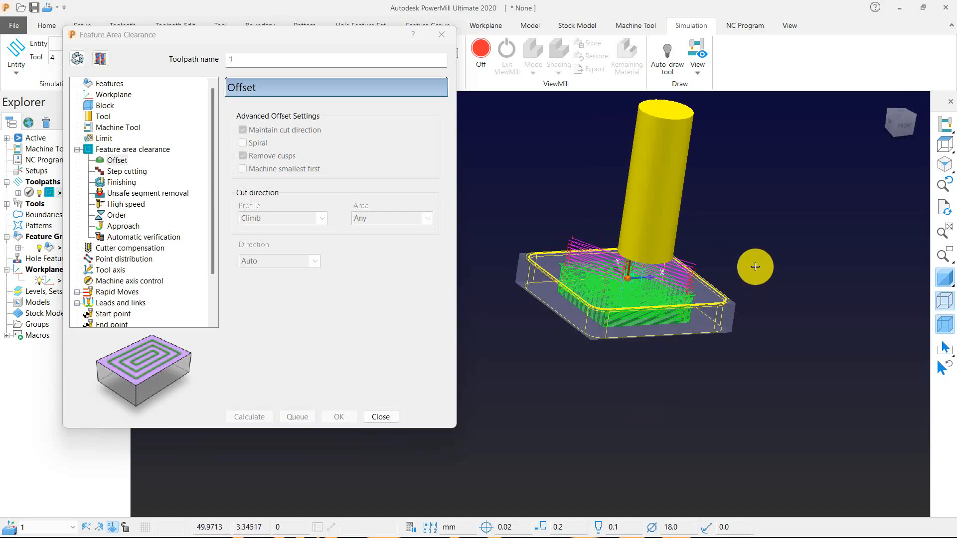
Step: Unlock toolpath 1 for editing and disable Maintain cut direction, keeping the offset direction on Auto
left_click(77, 59)
left_click(252, 131)
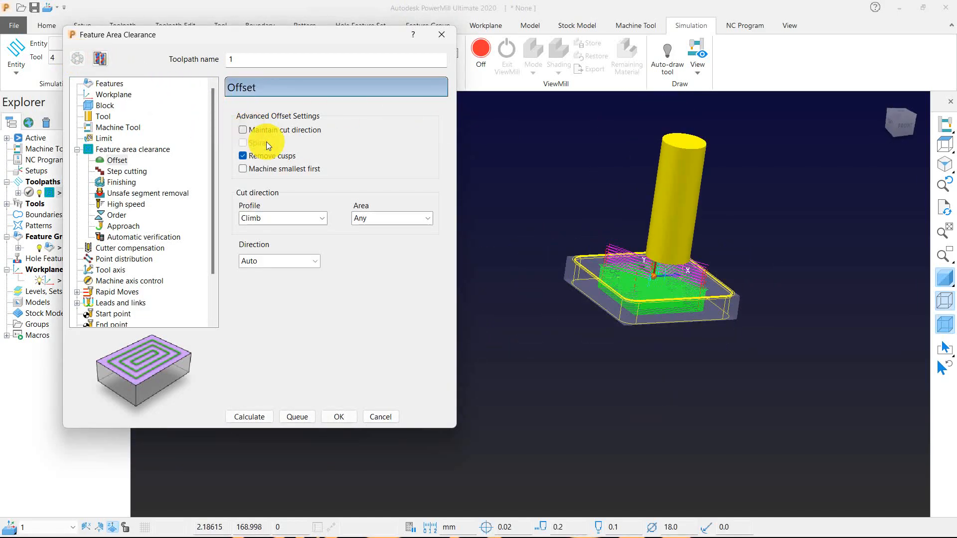
left_click(286, 264)
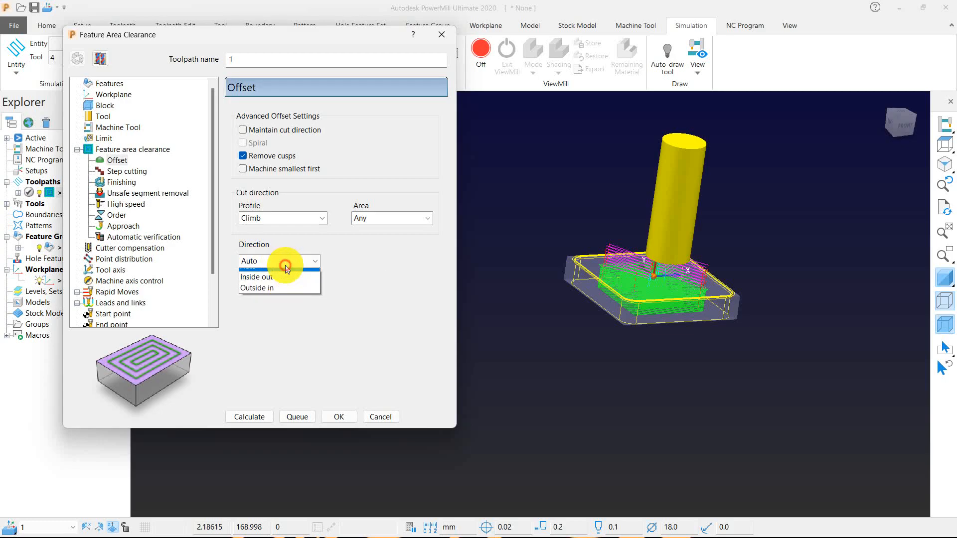
left_click(280, 262)
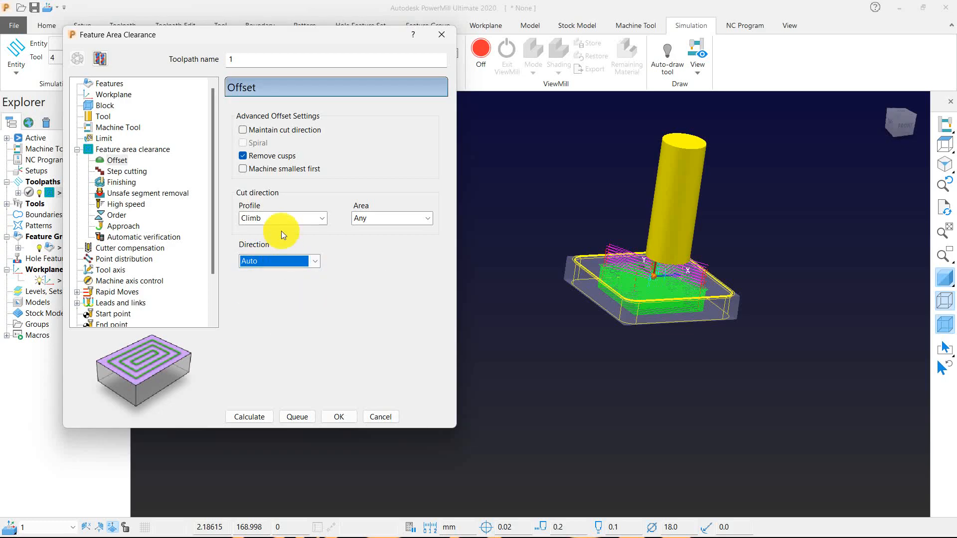
left_click(244, 129)
left_click(245, 129)
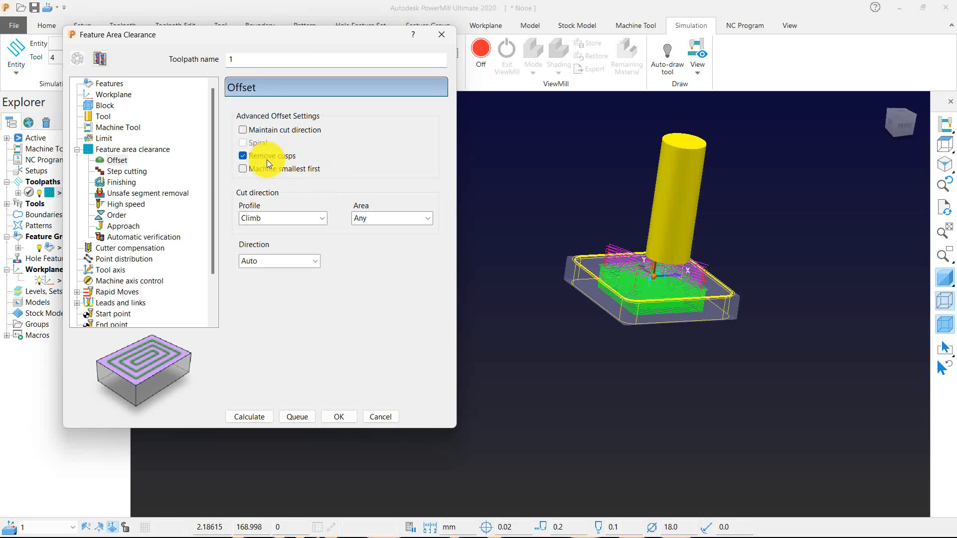
middle_click_drag(610, 266, 583, 300)
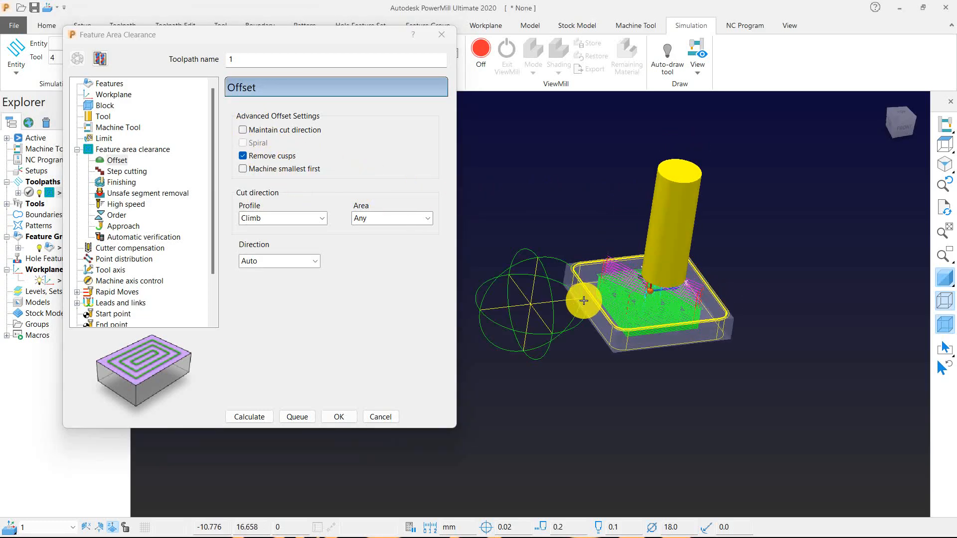
scroll(583, 301, "up", 3)
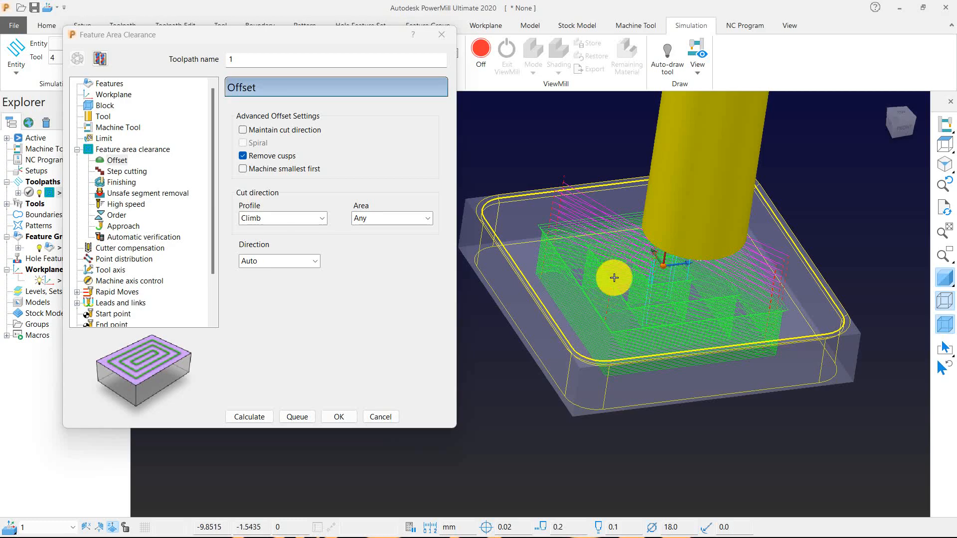
scroll(578, 238, "down", 3)
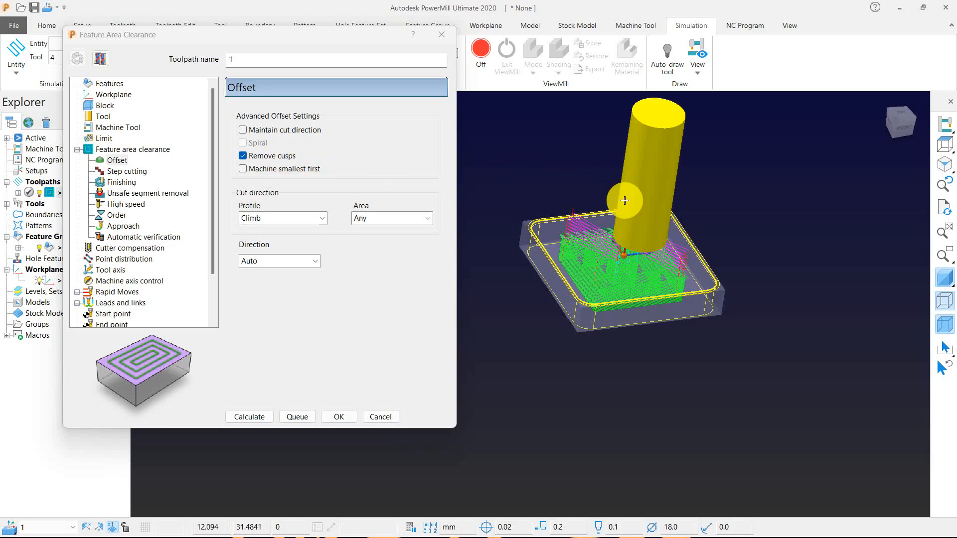
scroll(624, 200, "down", 4)
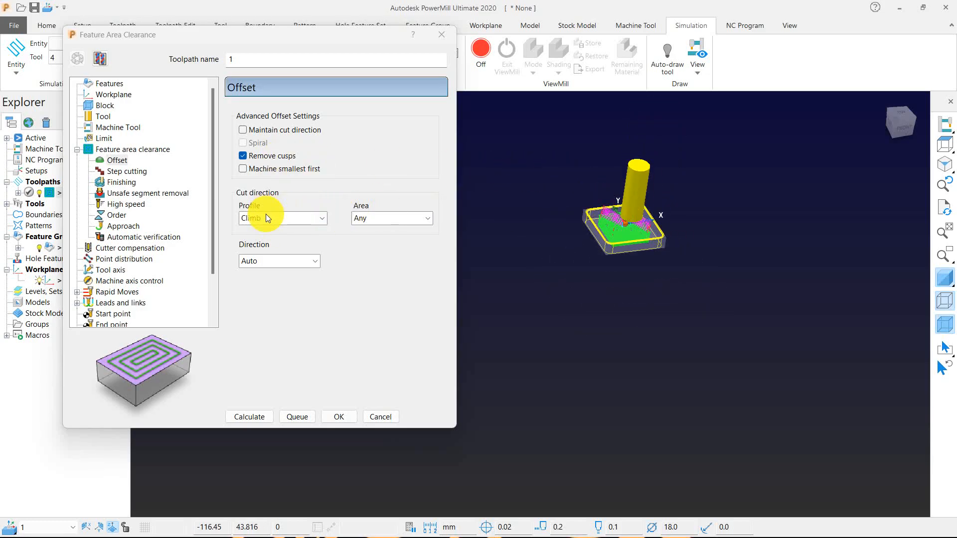
left_click(148, 150)
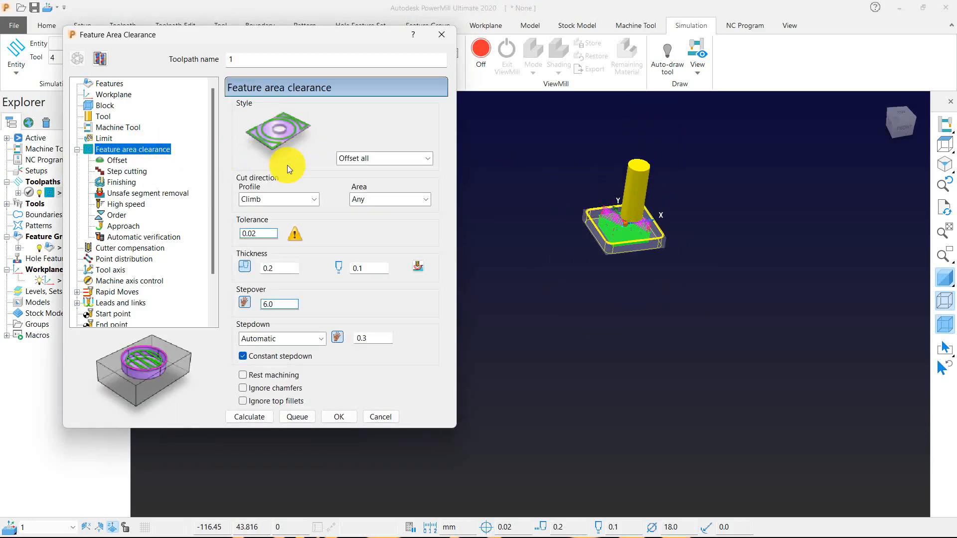
left_click(113, 163)
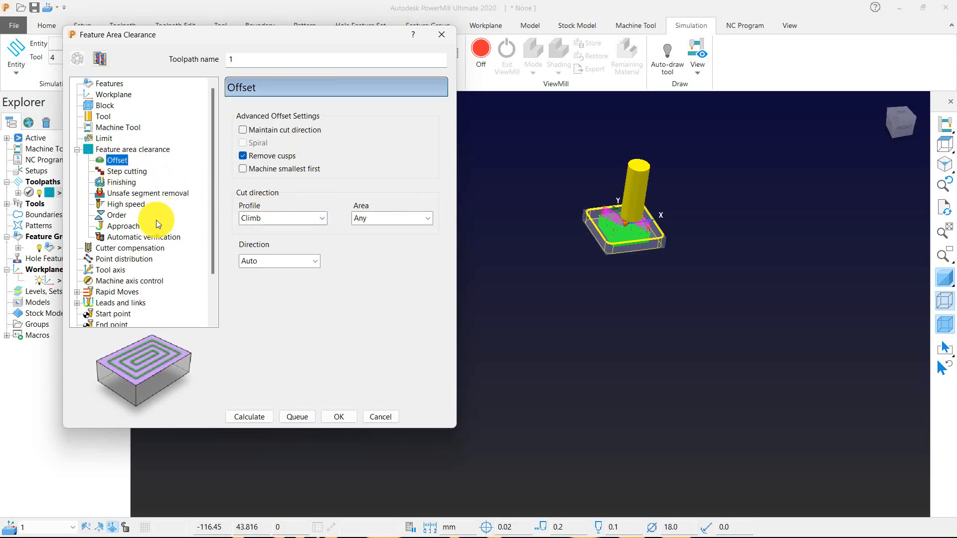
left_click(146, 193)
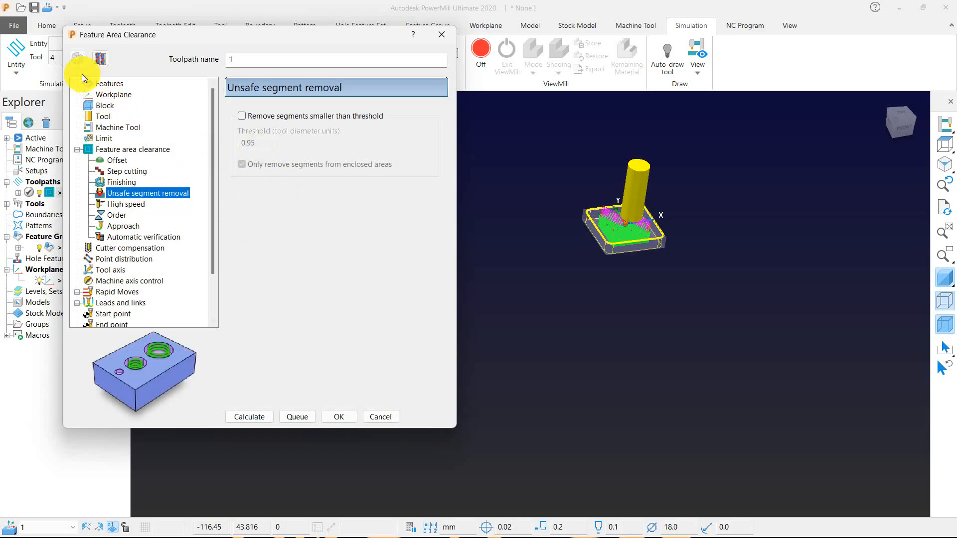
Step: Replace toolpath 1's end mill with a tip radiused tool and set its tip radius to 0.8 mm
left_click(98, 118)
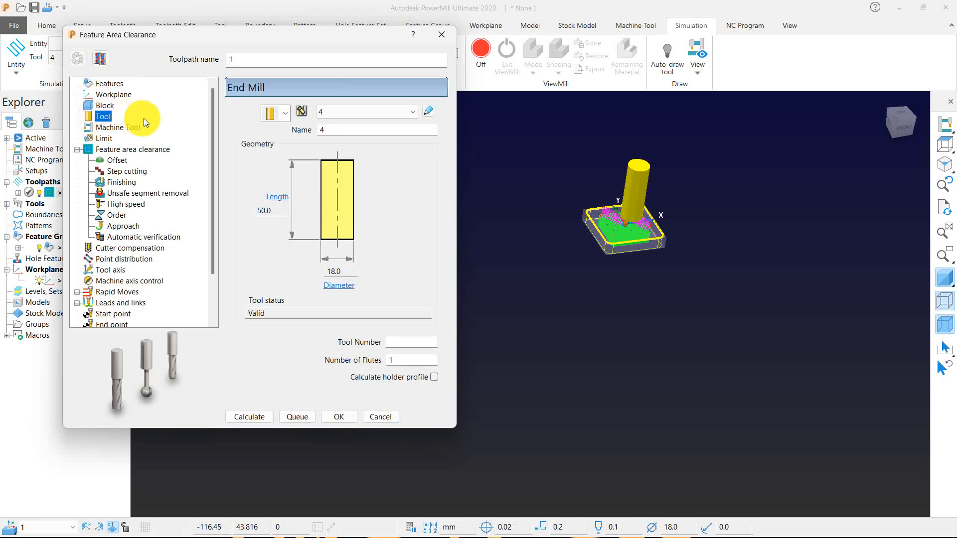
left_click(286, 115)
left_click(268, 160)
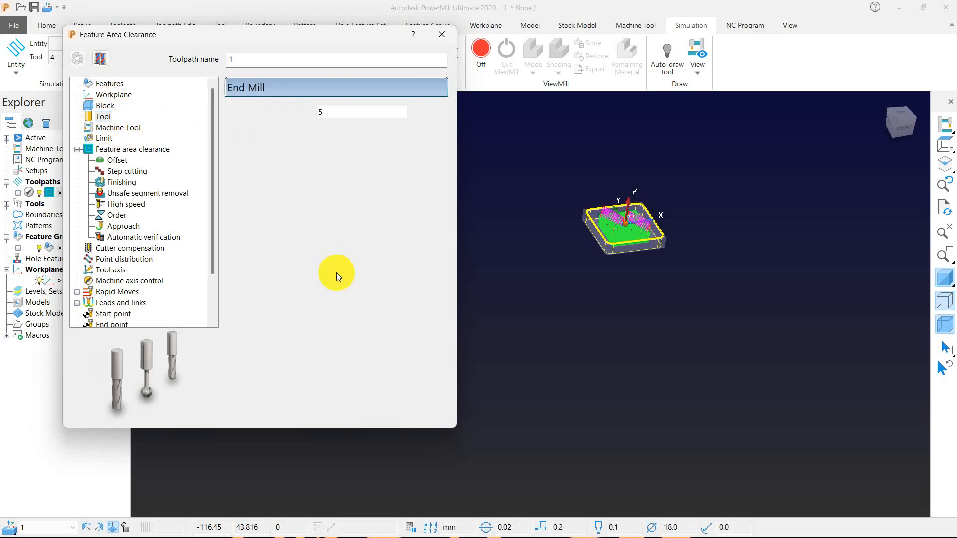
left_click(251, 269)
key("BackSpace")
type(".8")
key("Return")
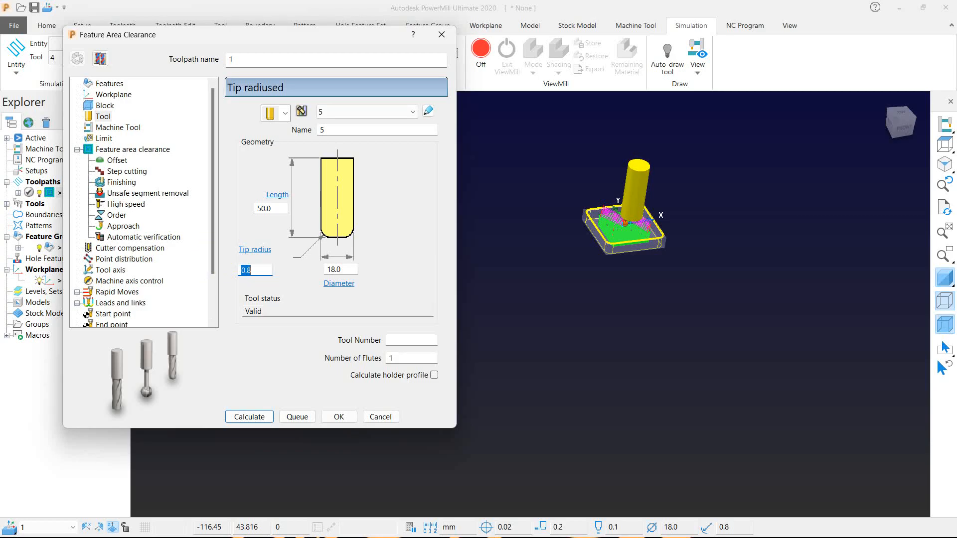
Step: Enable removal of unsafe segments for toolpath 1 and set the threshold to 0.6 tool diameter units
left_click(149, 194)
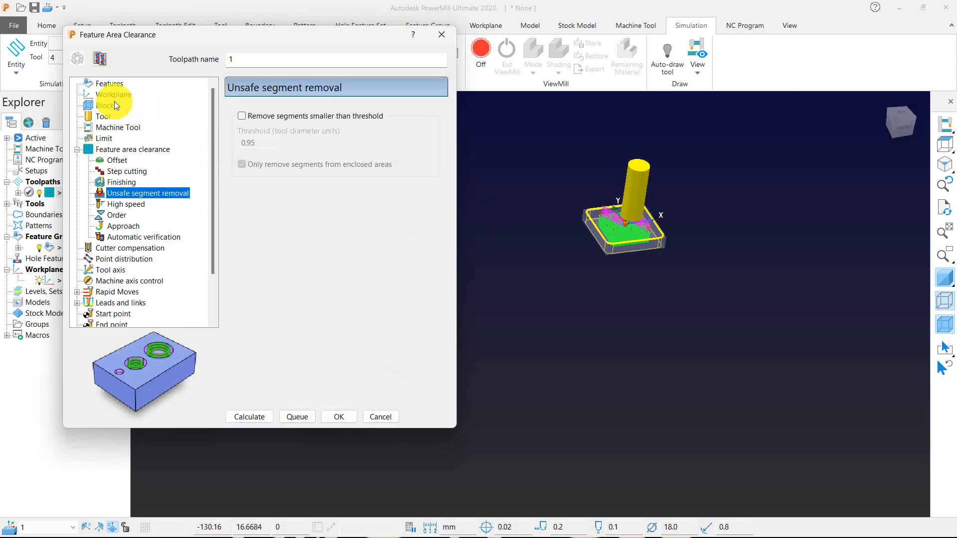
left_click(241, 116)
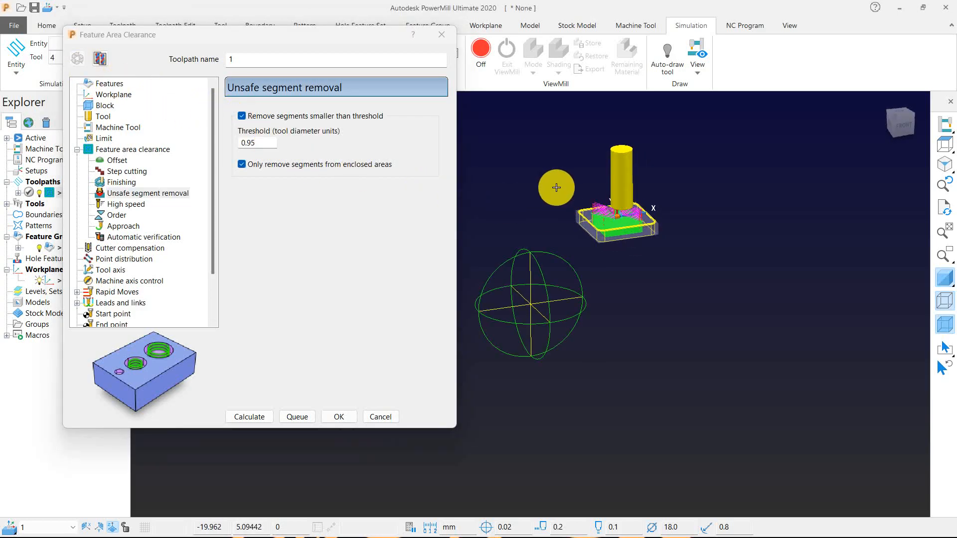
scroll(605, 234, "up", 5)
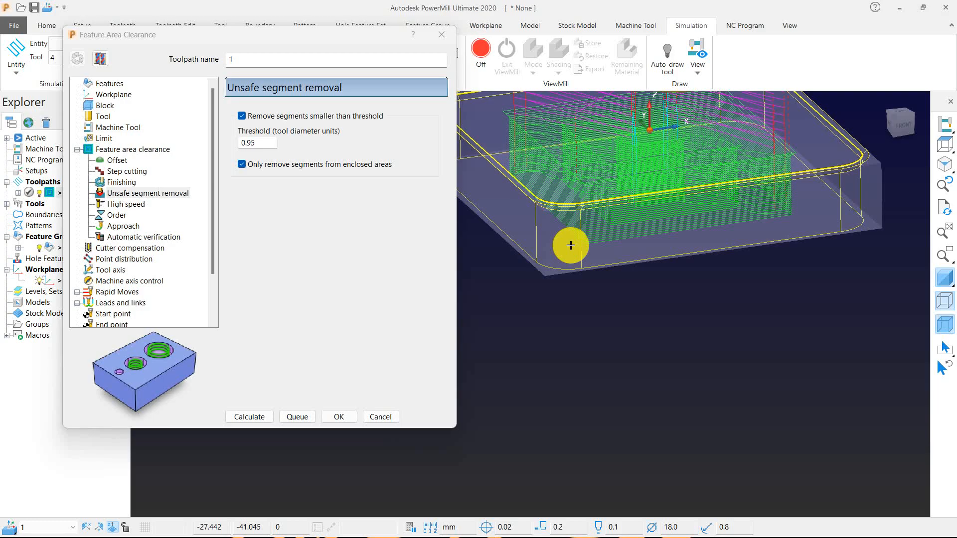
scroll(598, 254, "down", 1)
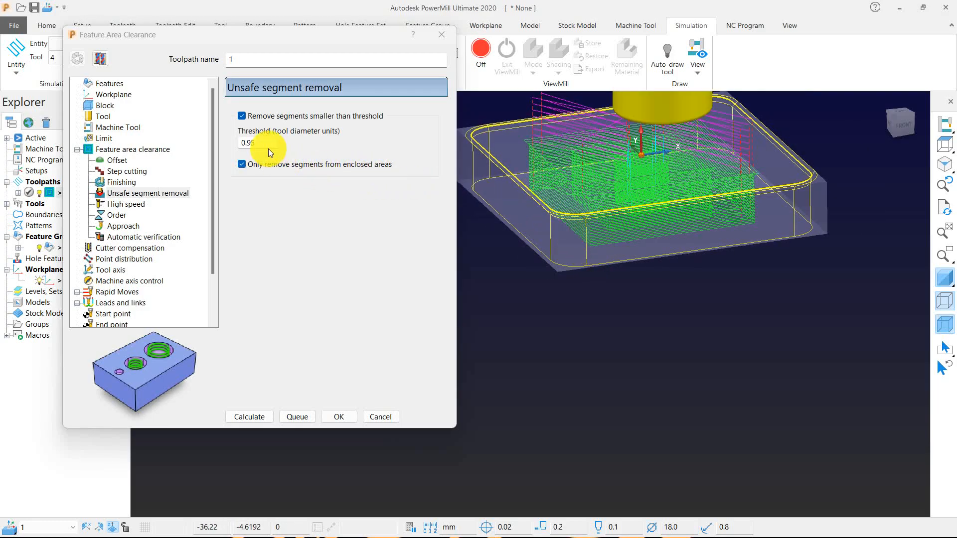
left_click_drag(265, 144, 217, 143)
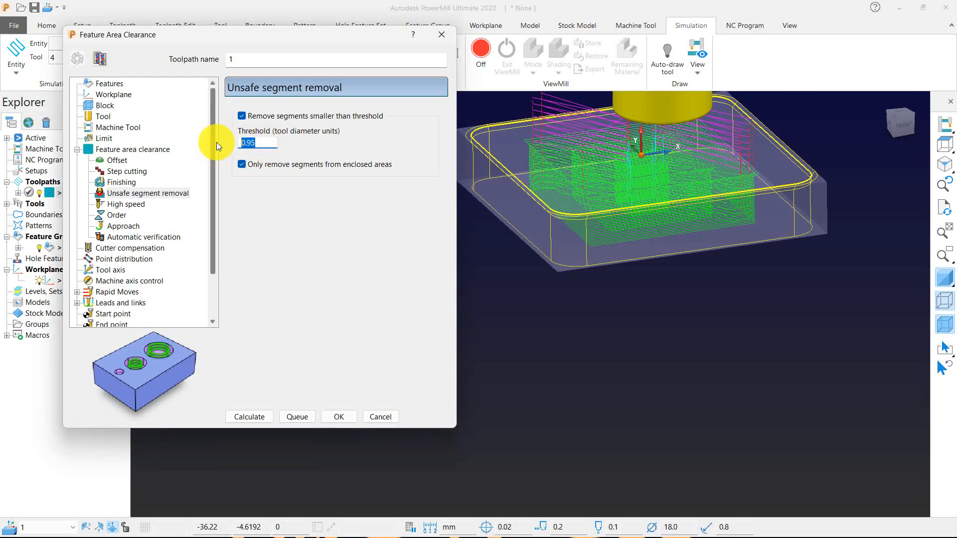
key("BackSpace")
type(".8")
key("Return")
key("BackSpace")
type(".8")
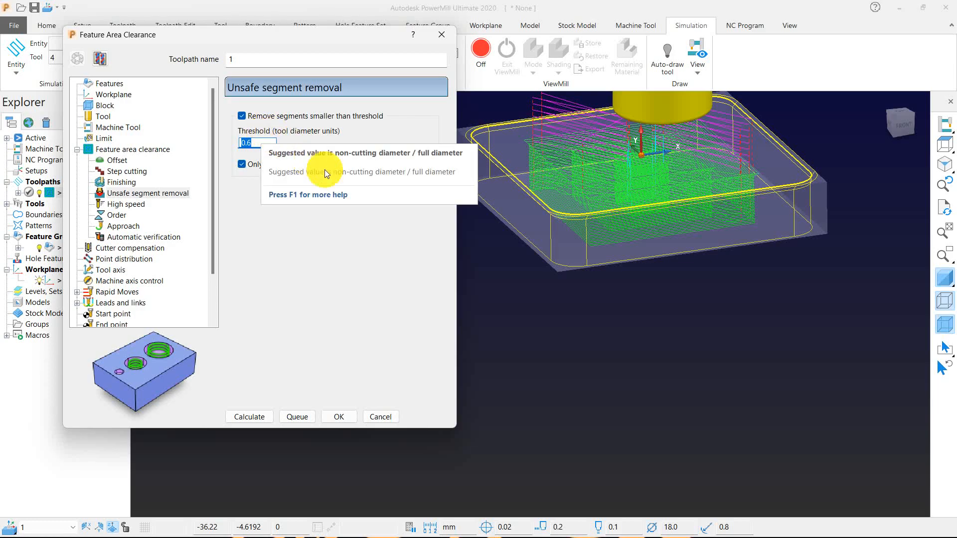
left_click(569, 361)
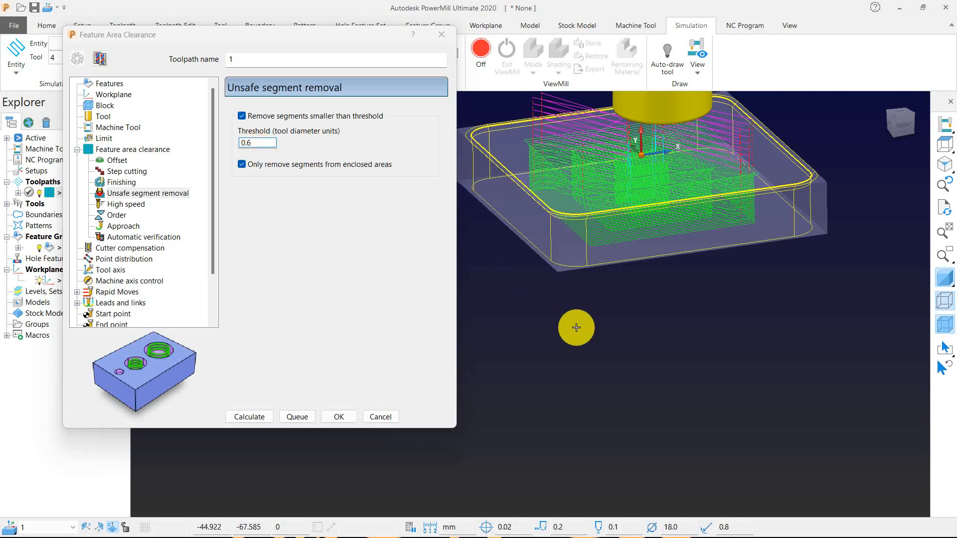
middle_click_drag(539, 217, 613, 261)
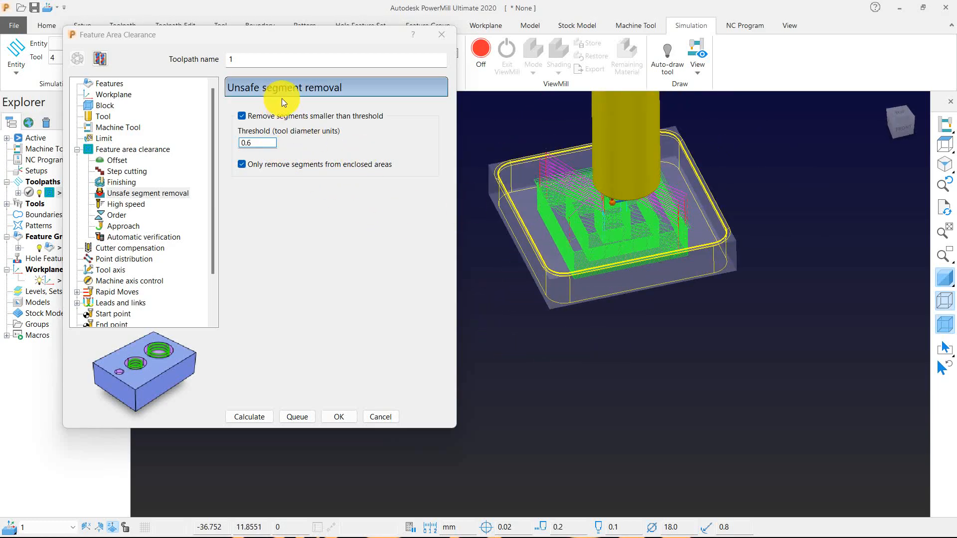
middle_click_drag(592, 285, 587, 232)
scroll(582, 162, "down", 3)
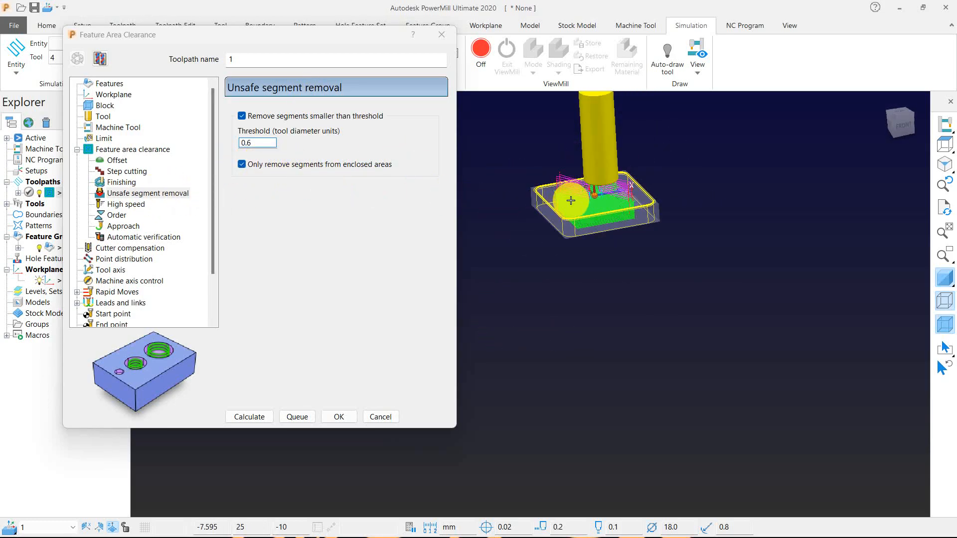
scroll(568, 201, "up", 2)
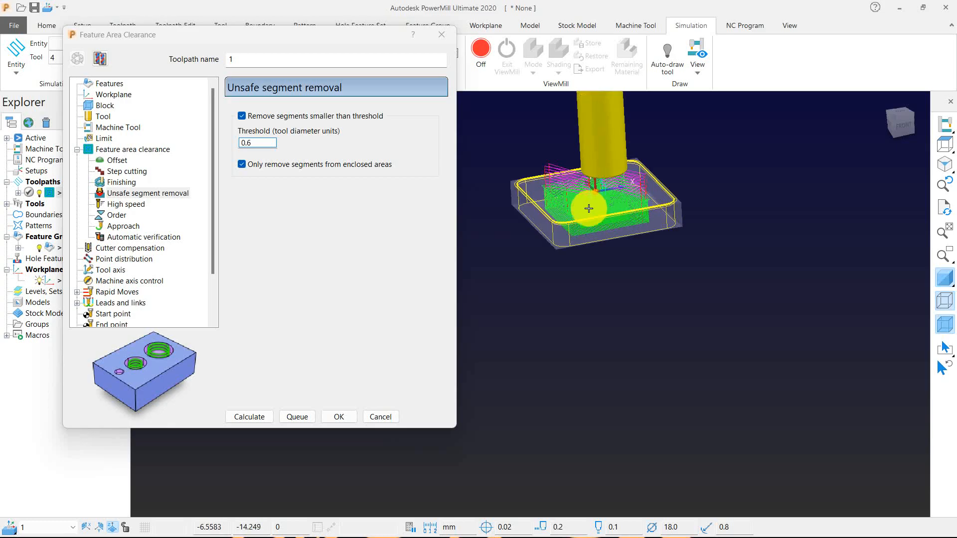
Step: Enable profile smoothing with a radius of 0.13 tool diameter units, recalculate toolpath 1, and inspect its corners
left_click(126, 204)
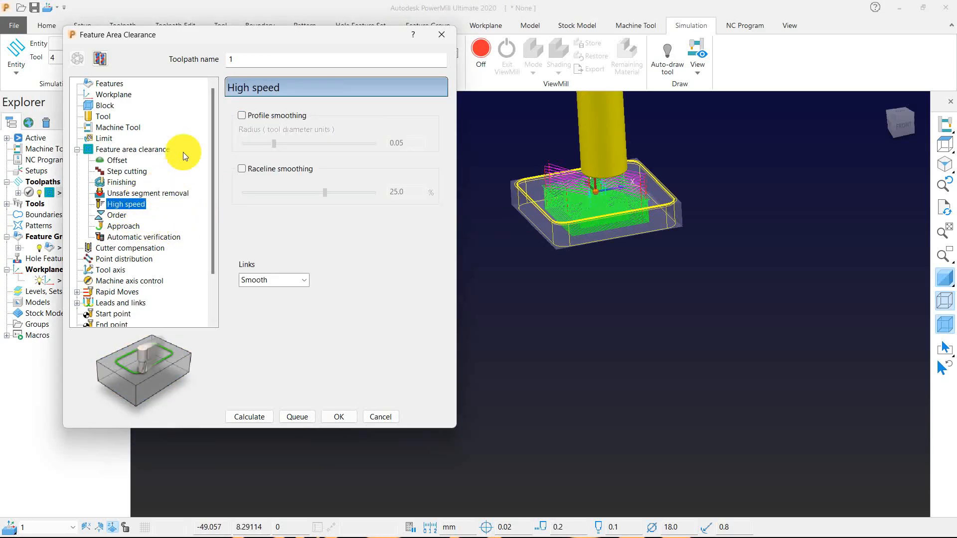
left_click(945, 144)
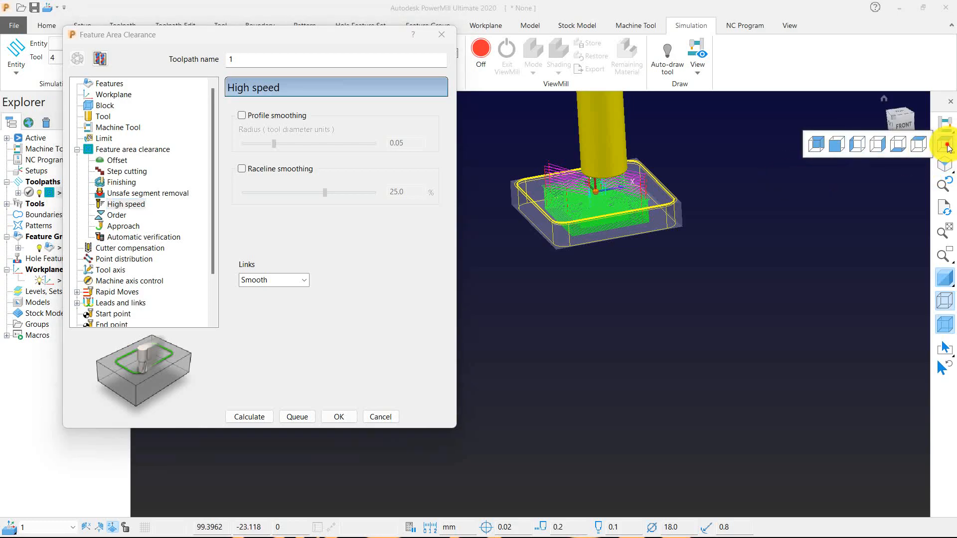
left_click(919, 152)
scroll(635, 187, "up", 3)
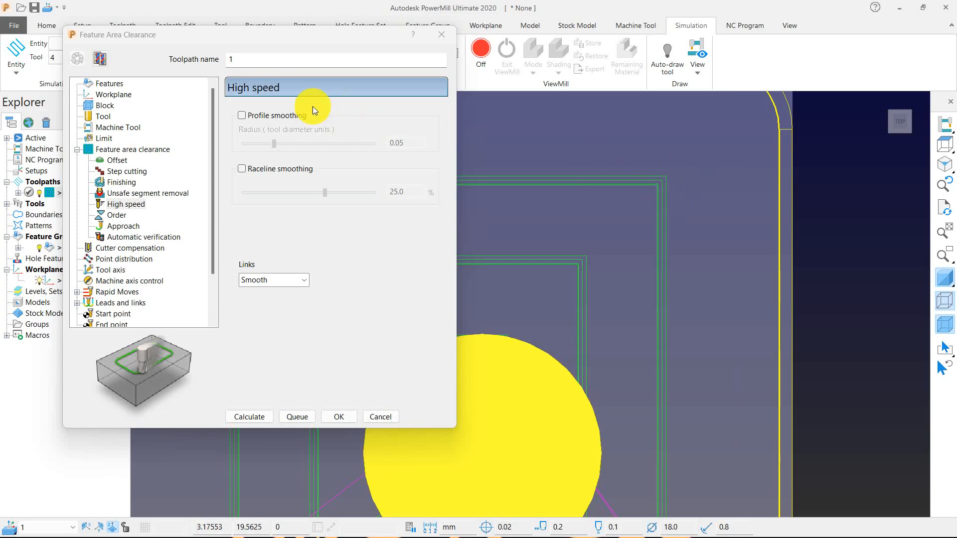
left_click(242, 115)
left_click_drag(278, 145, 327, 144)
left_click(250, 416)
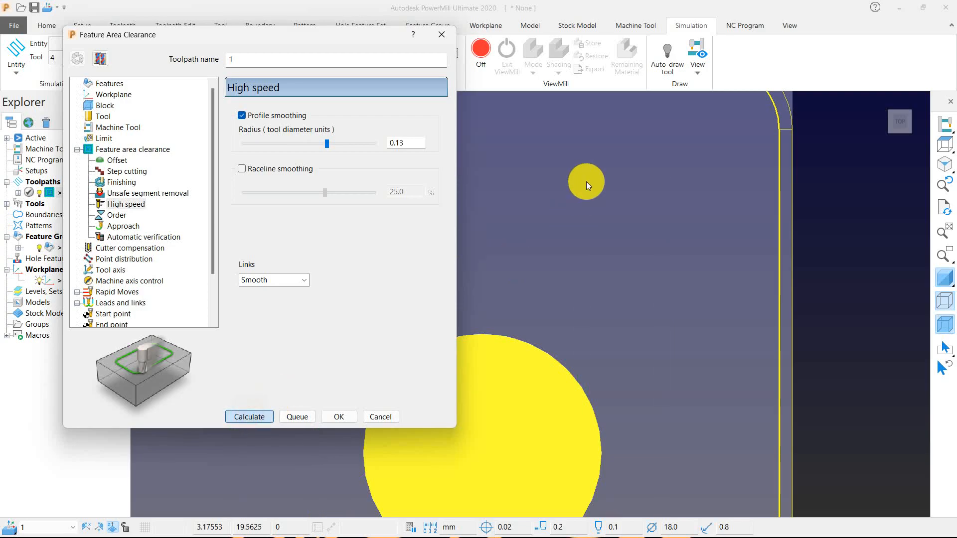
left_click(758, 285)
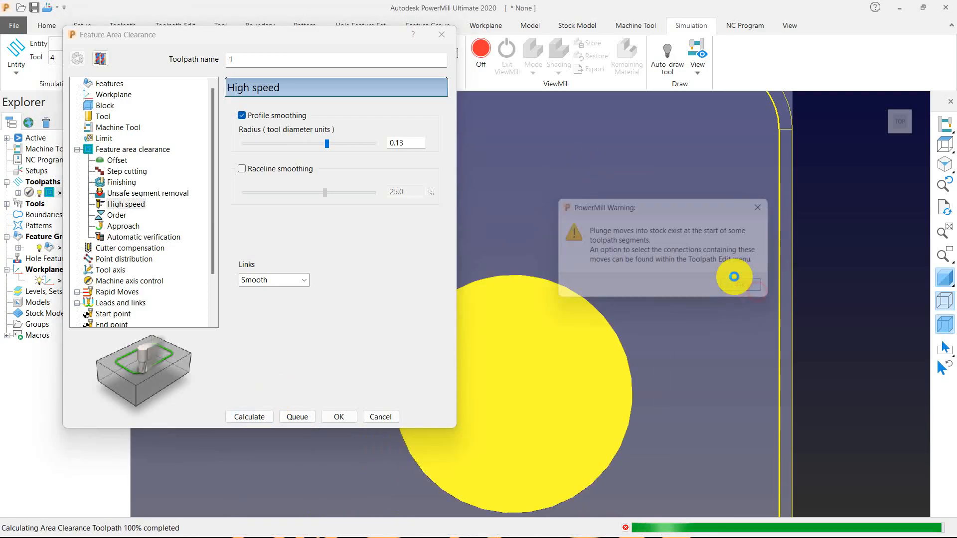
middle_click_drag(698, 231, 724, 196)
scroll(724, 198, "down", 3)
middle_click_drag(693, 305, 703, 252)
scroll(702, 250, "up", 4)
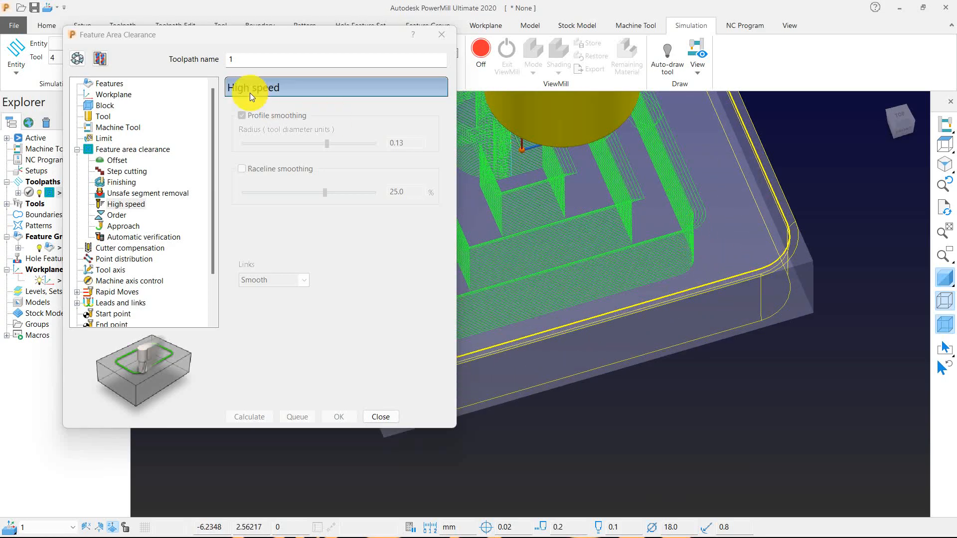
Step: Unlock toolpath 1 for editing, disable profile smoothing, and recalculate it to compare the corners
left_click_drag(235, 42, 176, 32)
left_click(22, 50)
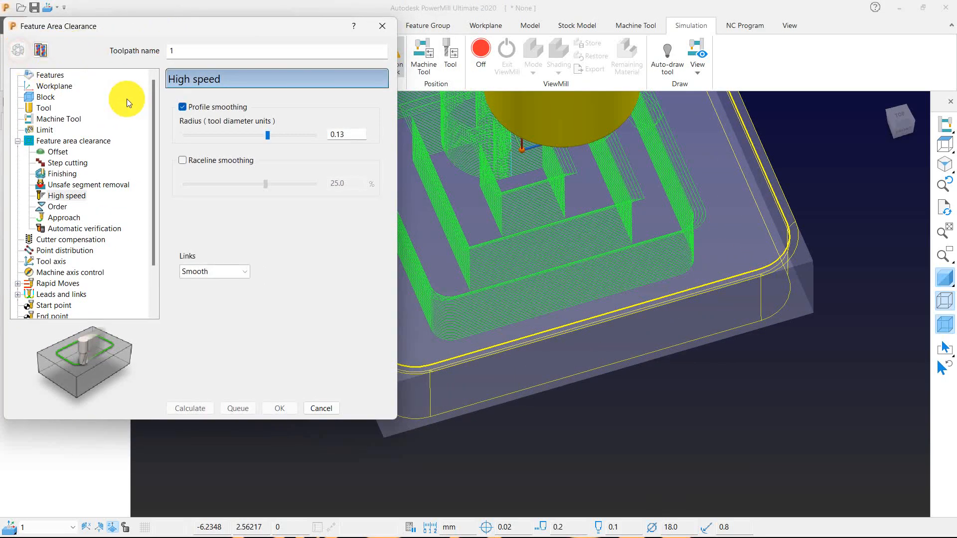
left_click(183, 107)
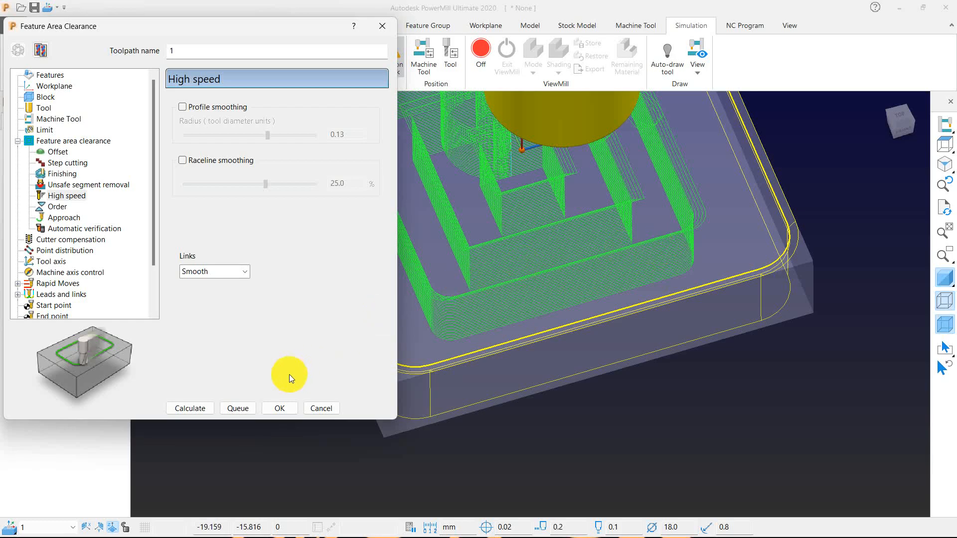
left_click(199, 408)
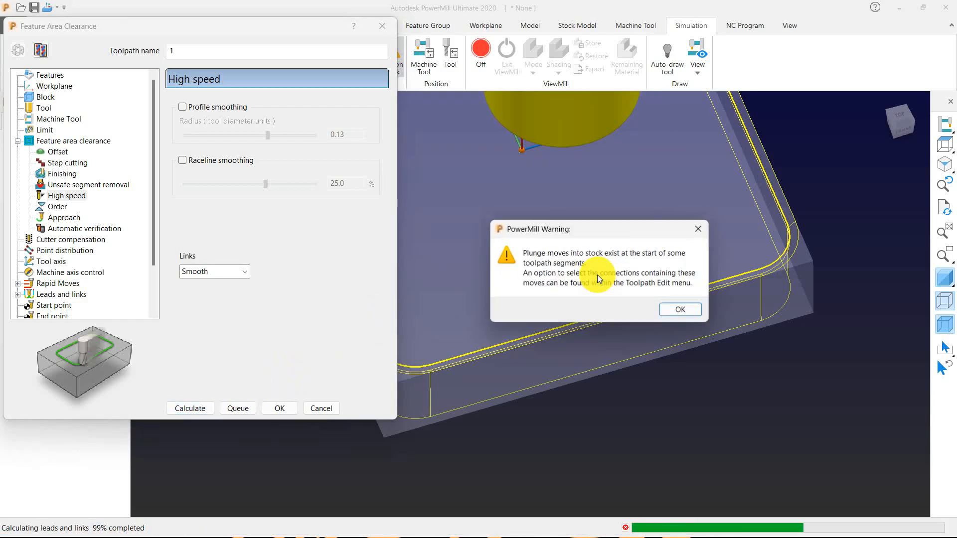
left_click(668, 310)
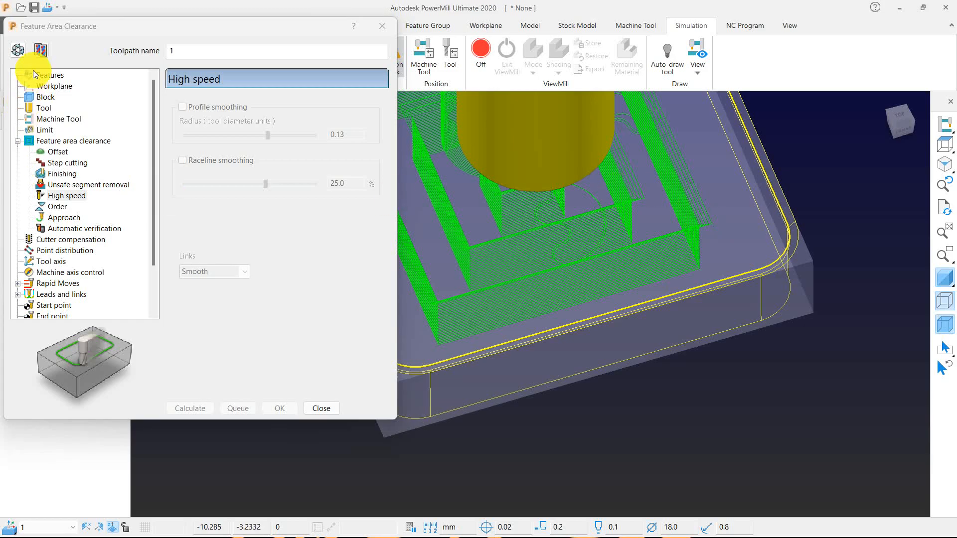
Step: Reopen toolpath 1 for editing and enable both profile smoothing and raceline smoothing, keeping 0.13 and 25%
left_click(18, 50)
left_click(182, 106)
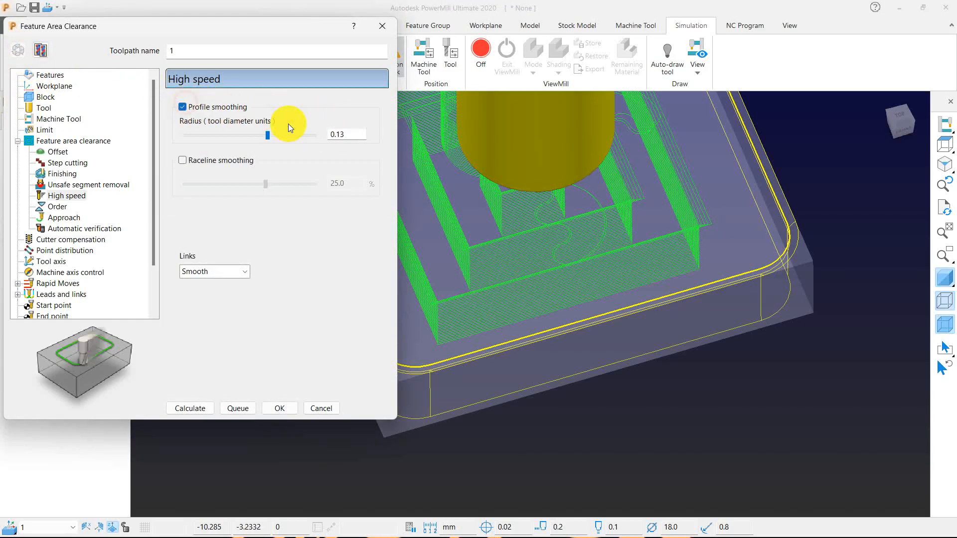
double_click(346, 135)
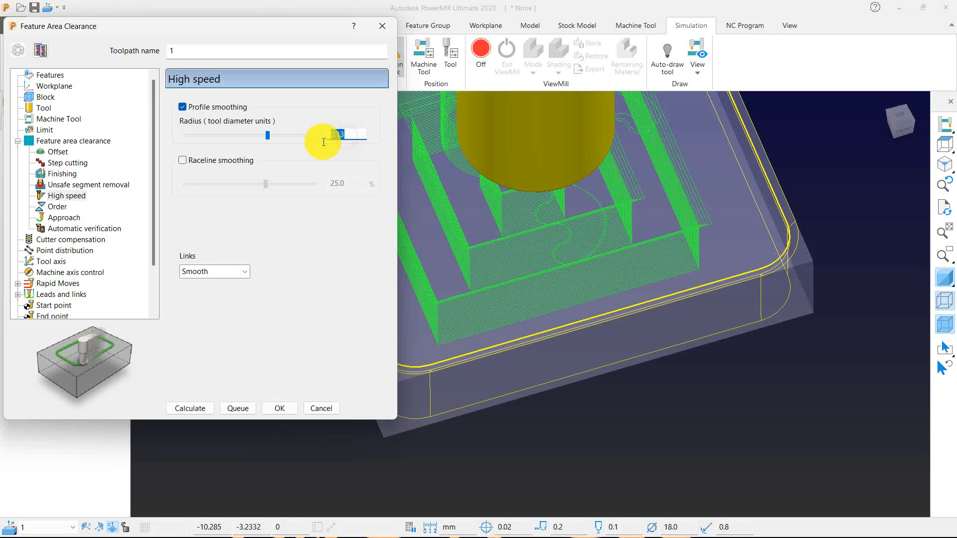
left_click(219, 163)
scroll(605, 244, "down", 3)
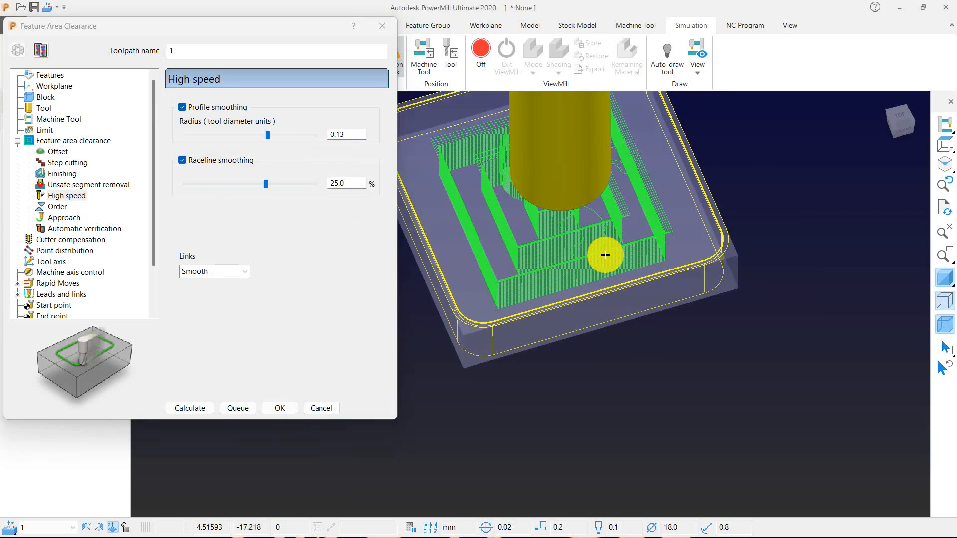
scroll(604, 254, "up", 5)
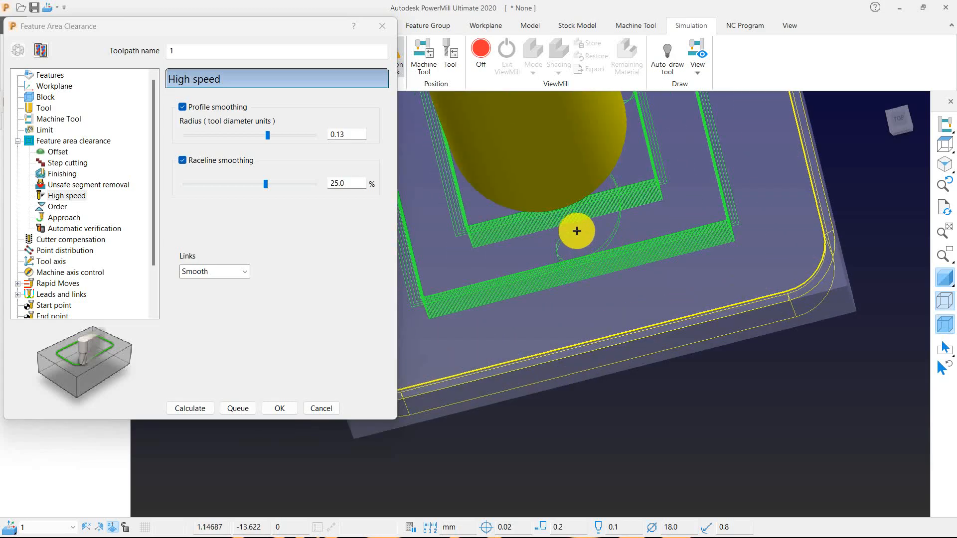
scroll(623, 249, "down", 4)
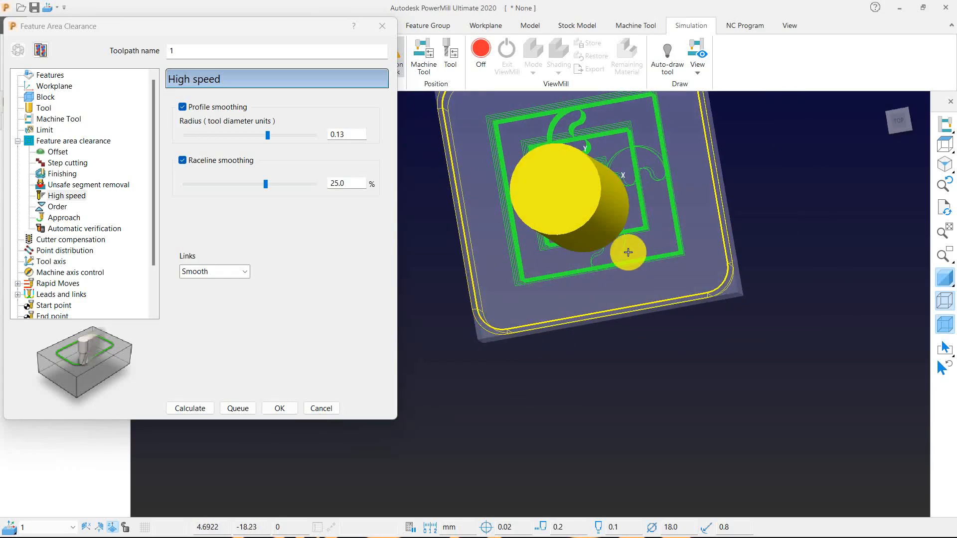
scroll(647, 151, "up", 3)
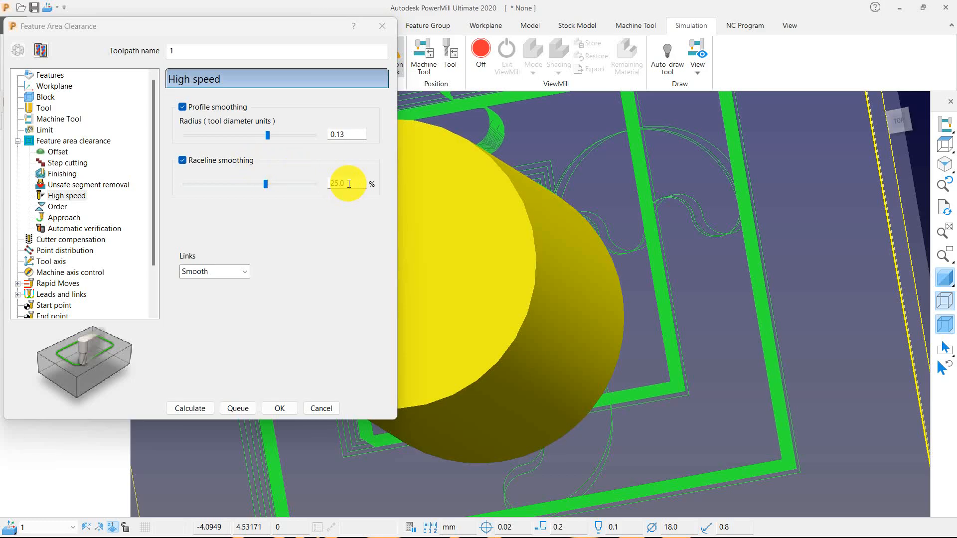
Step: Set the high speed links of toolpath 1 to Straight
scroll(624, 229, "down", 5)
middle_click_drag(530, 316, 573, 248)
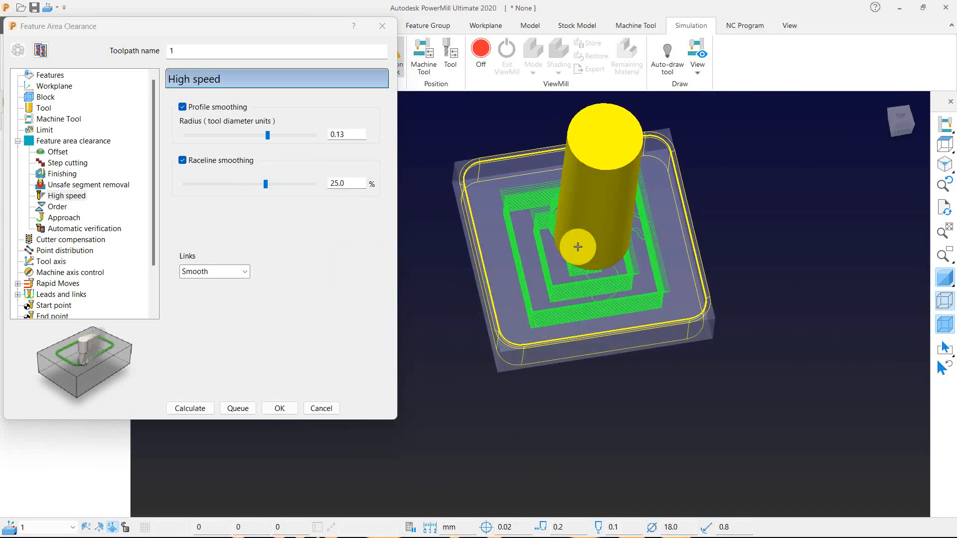
left_click(214, 270)
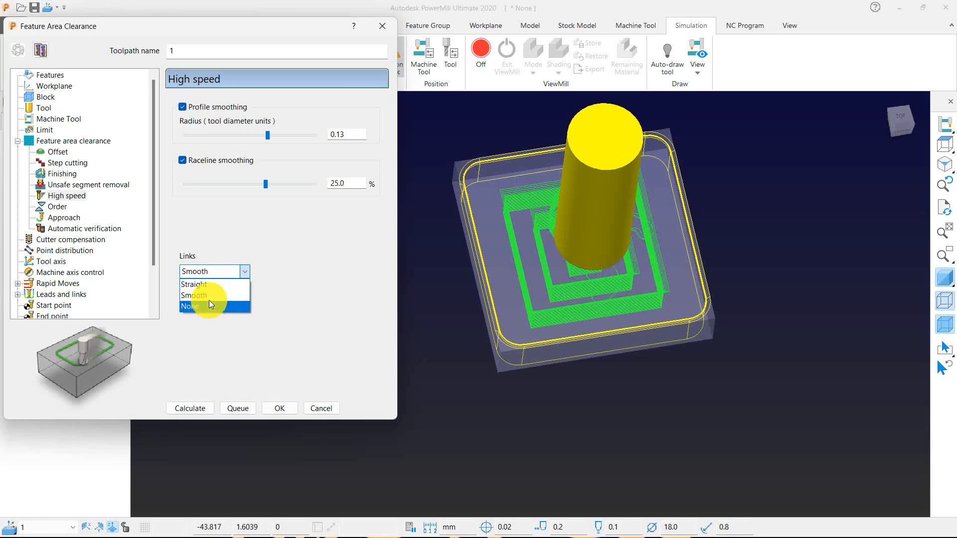
left_click(208, 286)
middle_click_drag(439, 306, 626, 230)
left_click(943, 146)
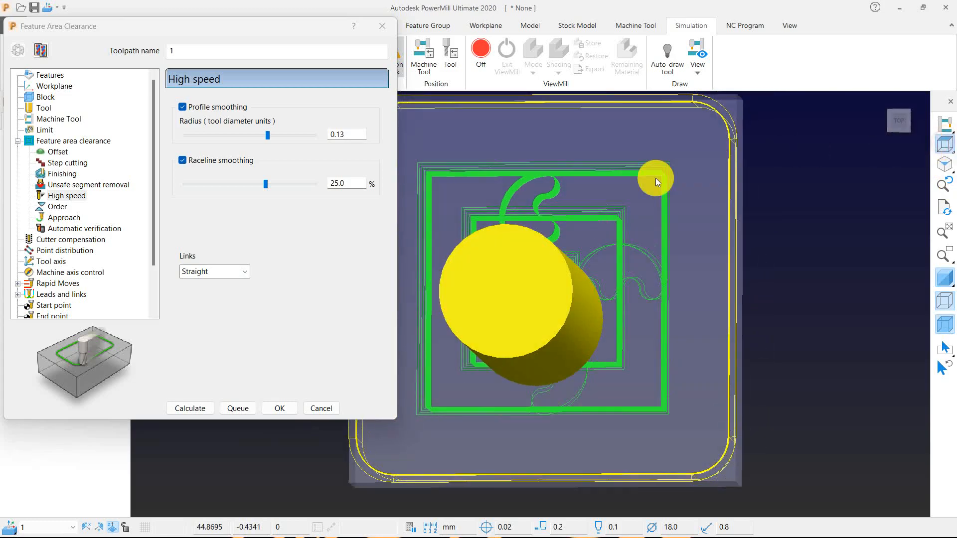
scroll(534, 241, "up", 3)
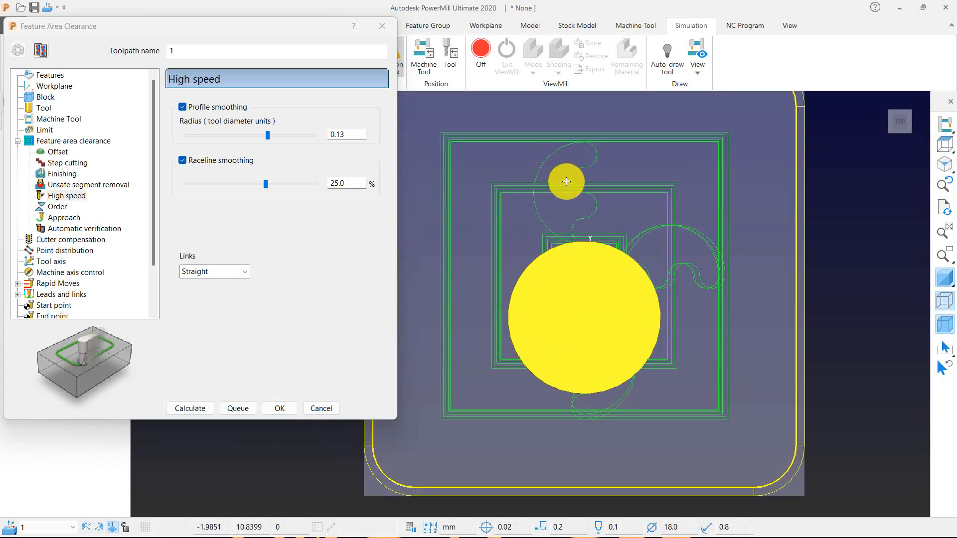
Step: Recalculate toolpath 1 and inspect the straight links between its offset passes
left_click(197, 407)
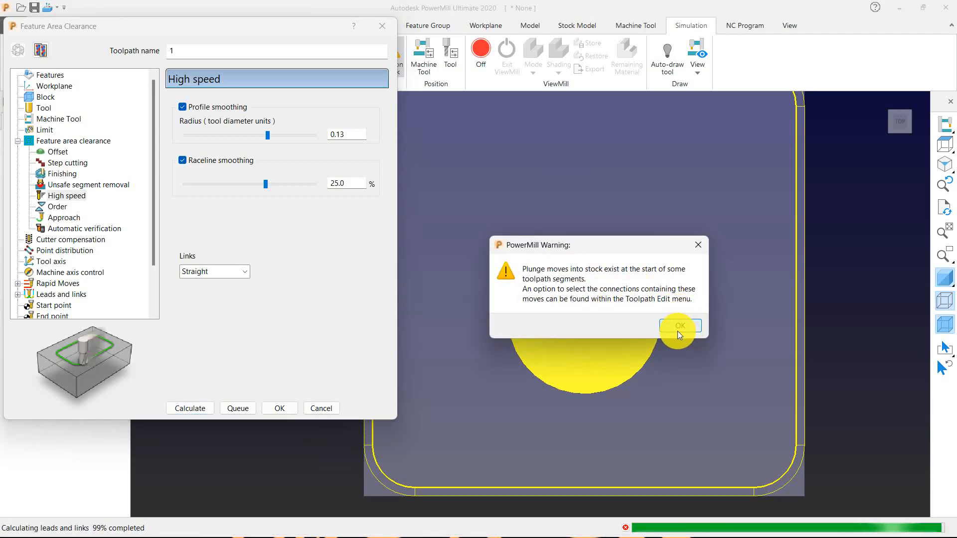
left_click(678, 328)
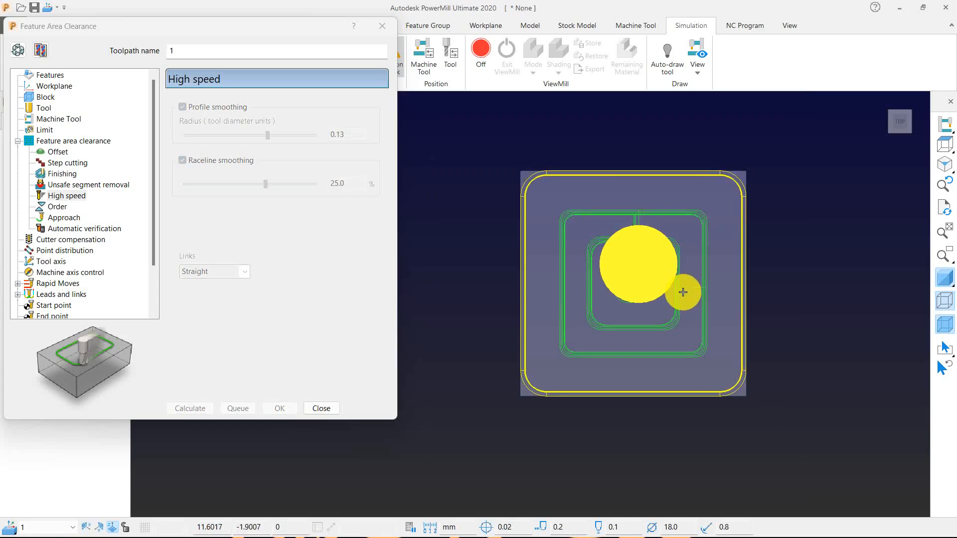
scroll(683, 292, "up", 3)
middle_click_drag(667, 331, 551, 224)
scroll(529, 240, "up", 5)
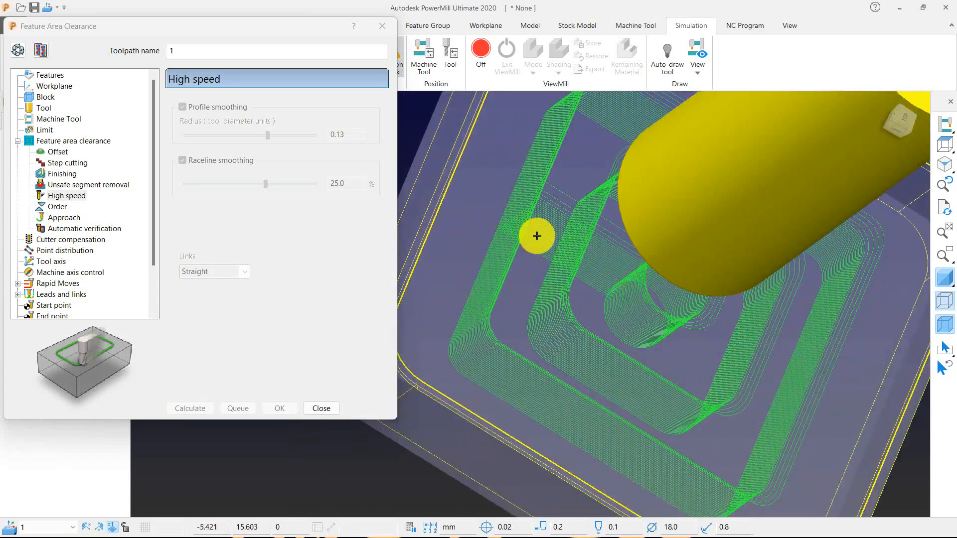
scroll(529, 239, "up", 2)
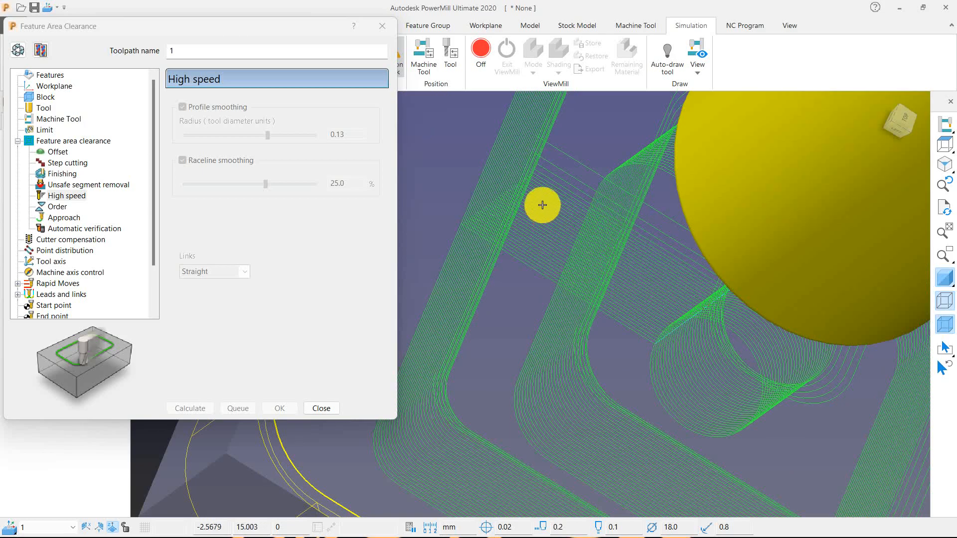
Step: Reopen toolpath 1 for editing, set its links to Smooth, and recalculate it to compare the connections
left_click(17, 49)
left_click(202, 270)
left_click(200, 289)
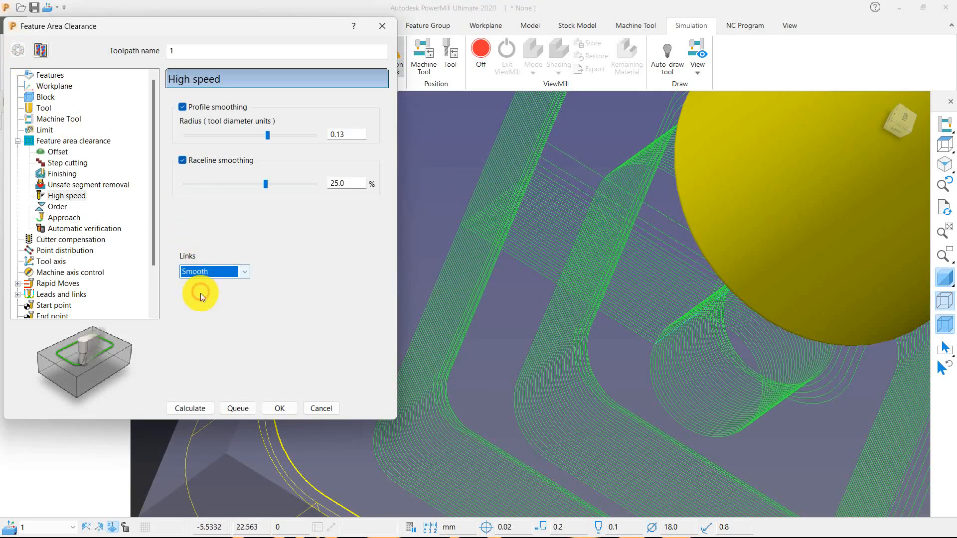
left_click(190, 408)
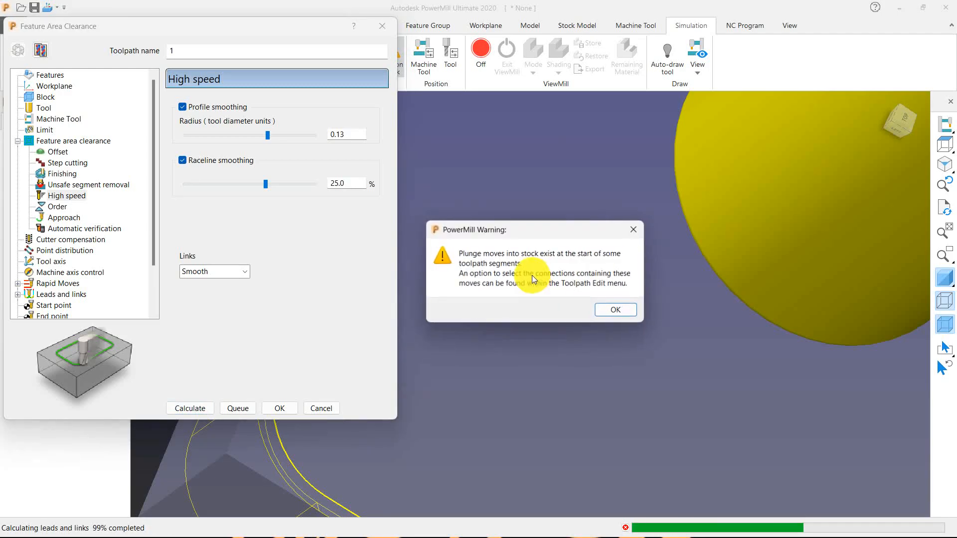
left_click(605, 309)
scroll(578, 271, "down", 5)
middle_click_drag(558, 262, 517, 271)
scroll(610, 277, "down", 4)
middle_click_drag(615, 282, 594, 293)
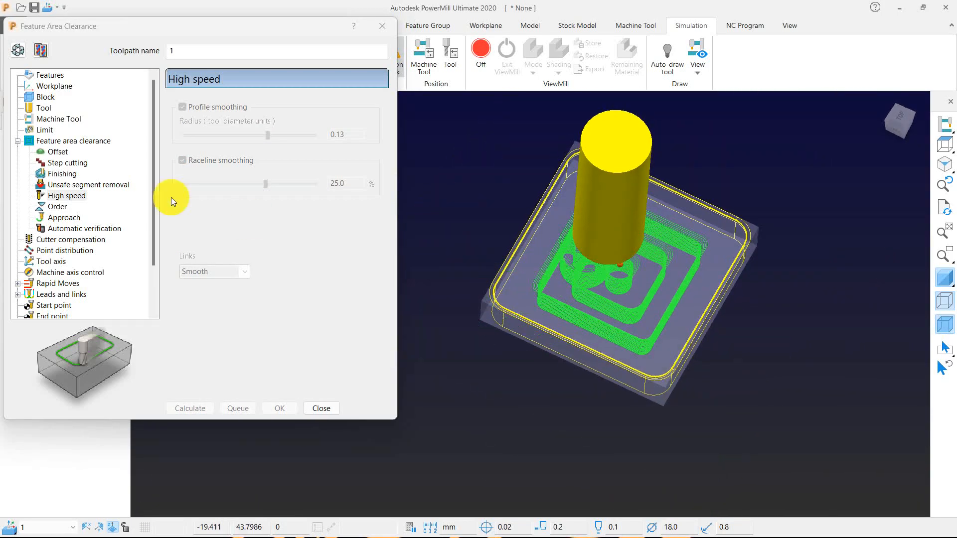
Step: Reopen toolpath 1 for editing and review its link types and approach settings, keeping Smooth links and approaches from outside
left_click(24, 58)
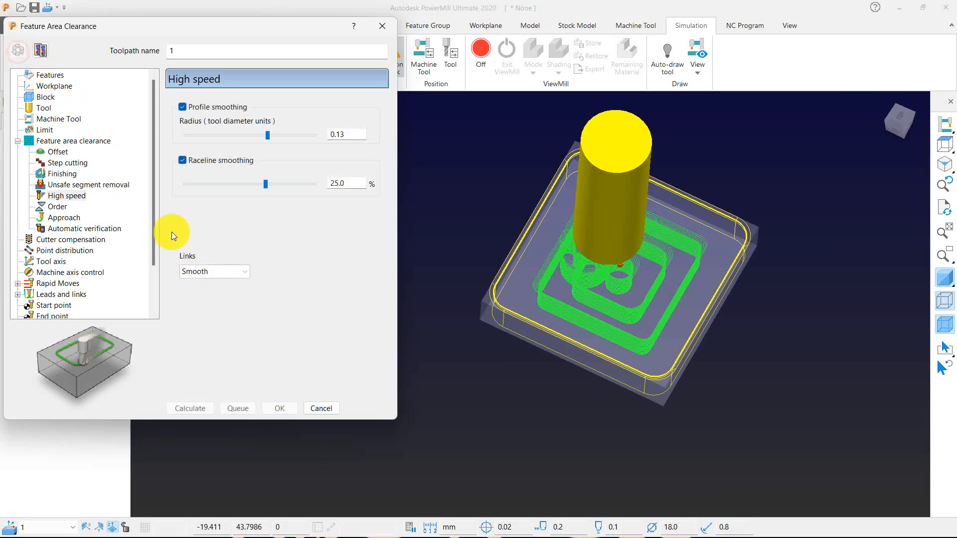
left_click(211, 269)
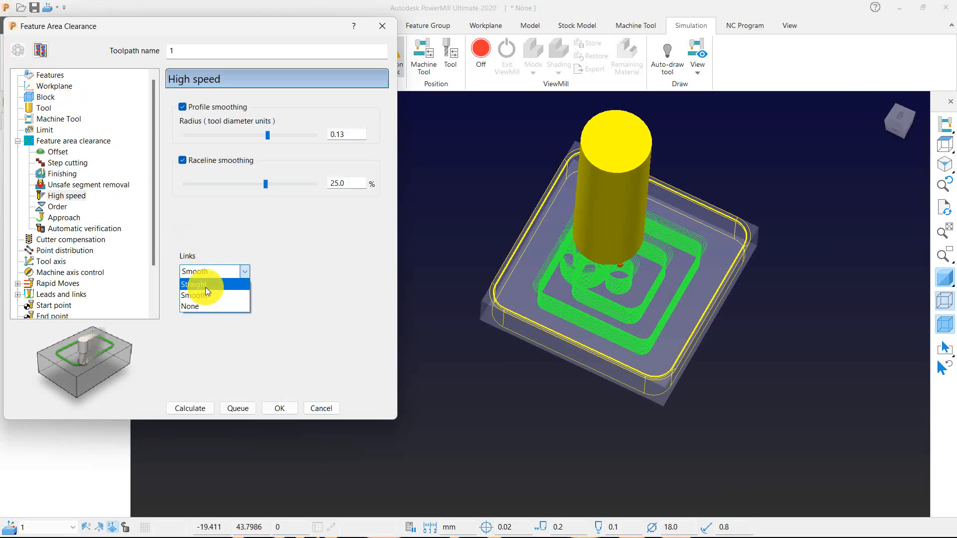
left_click(217, 270)
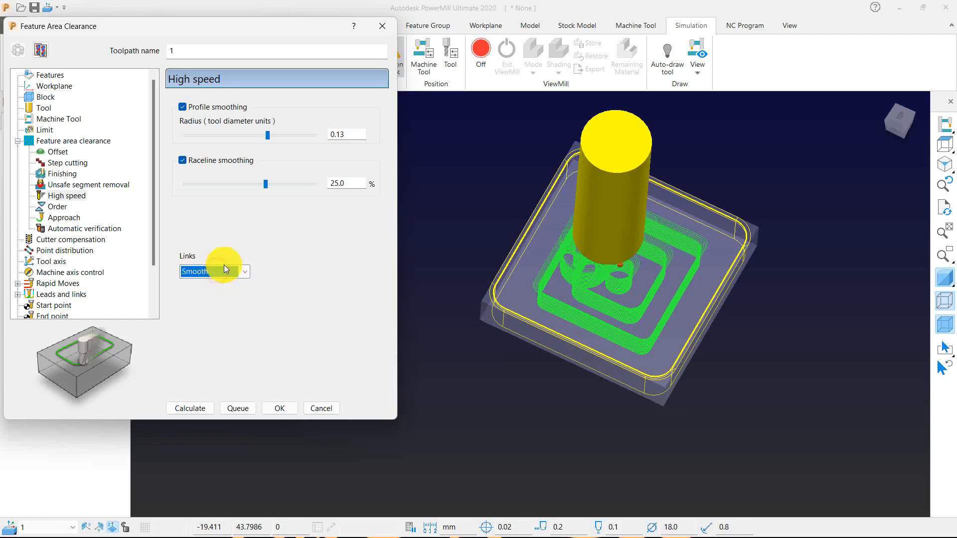
left_click(65, 218)
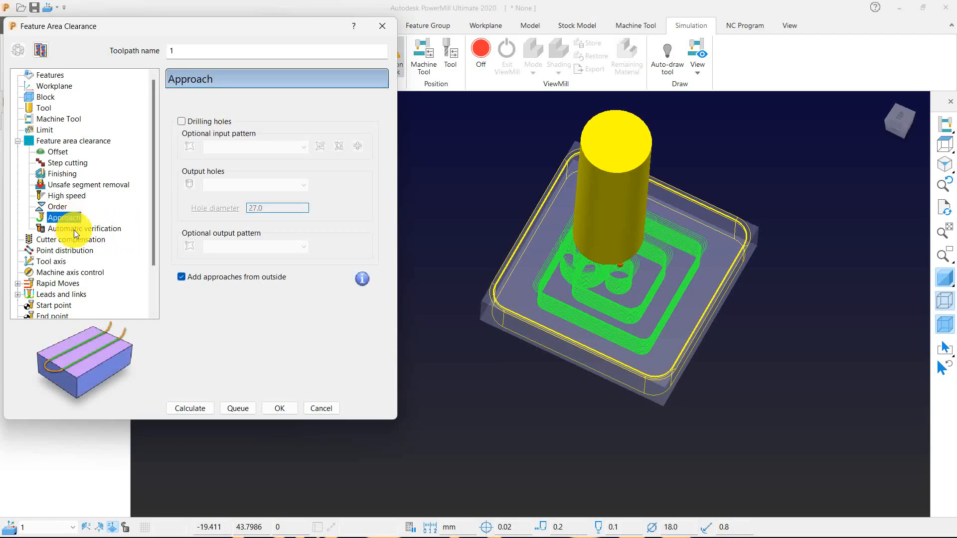
left_click(180, 277)
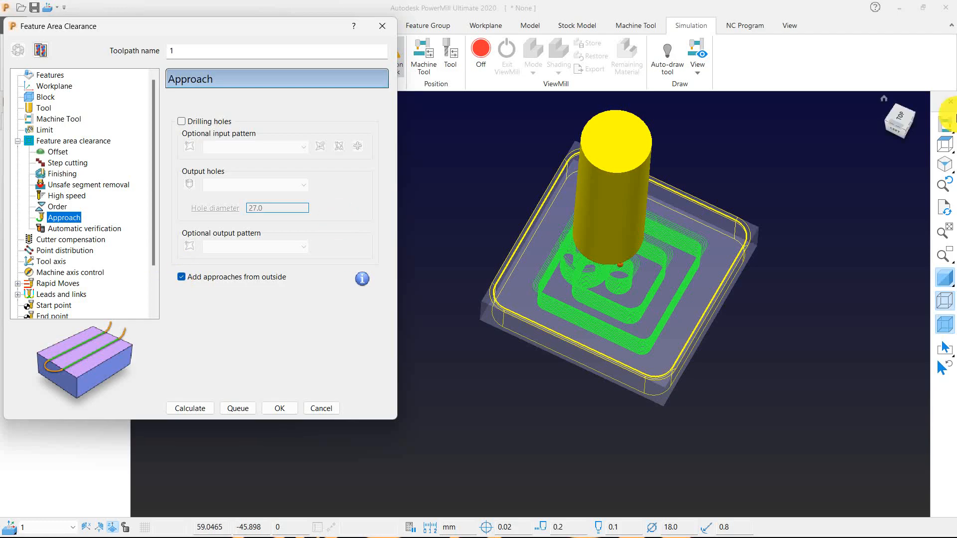
left_click(944, 144)
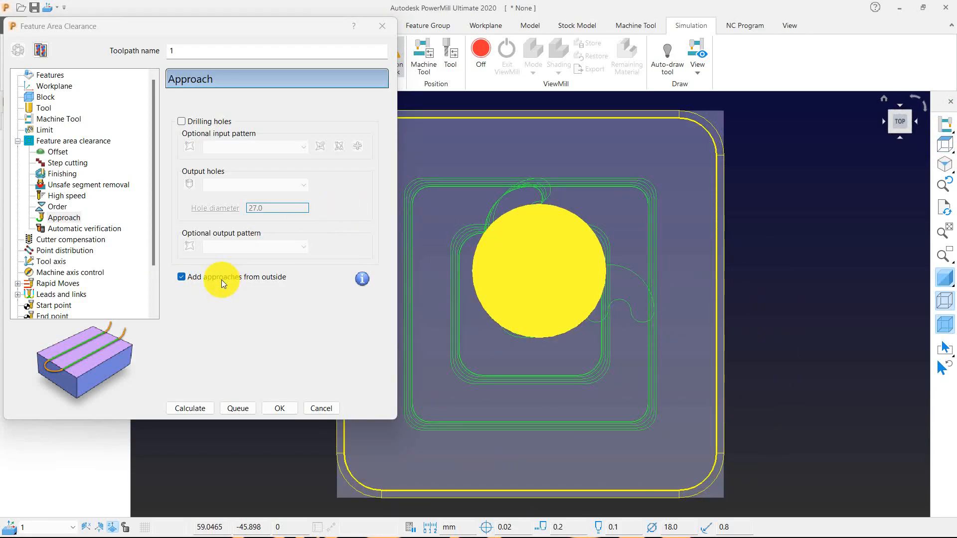
scroll(608, 214, "down", 3)
middle_click_drag(608, 214, 683, 255)
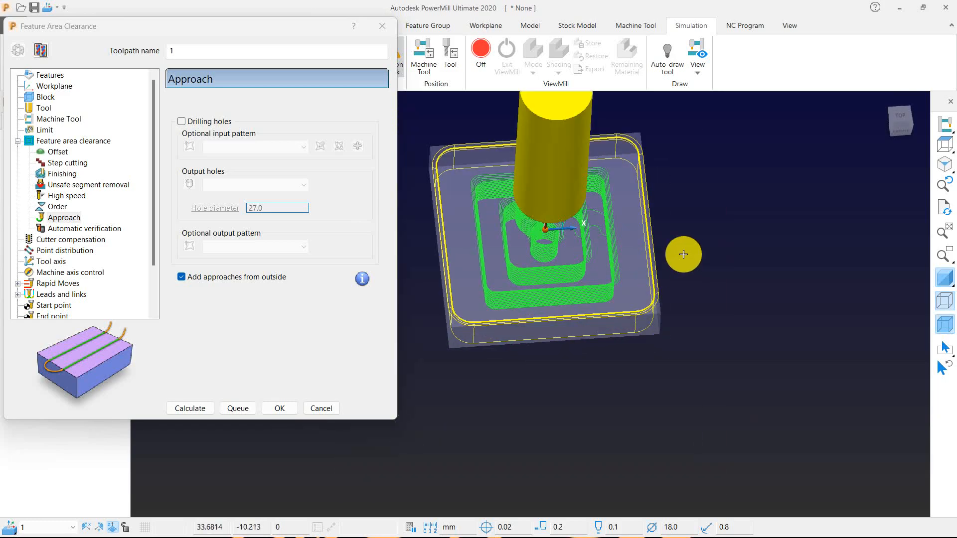
Step: Set the block's maximum Z limit to 2 mm and lock that value
left_click(45, 97)
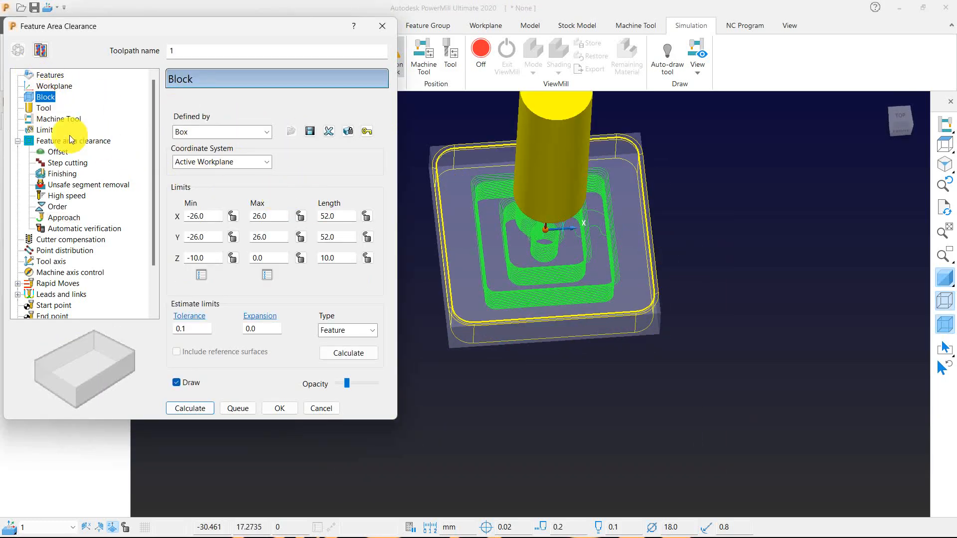
left_click(45, 129)
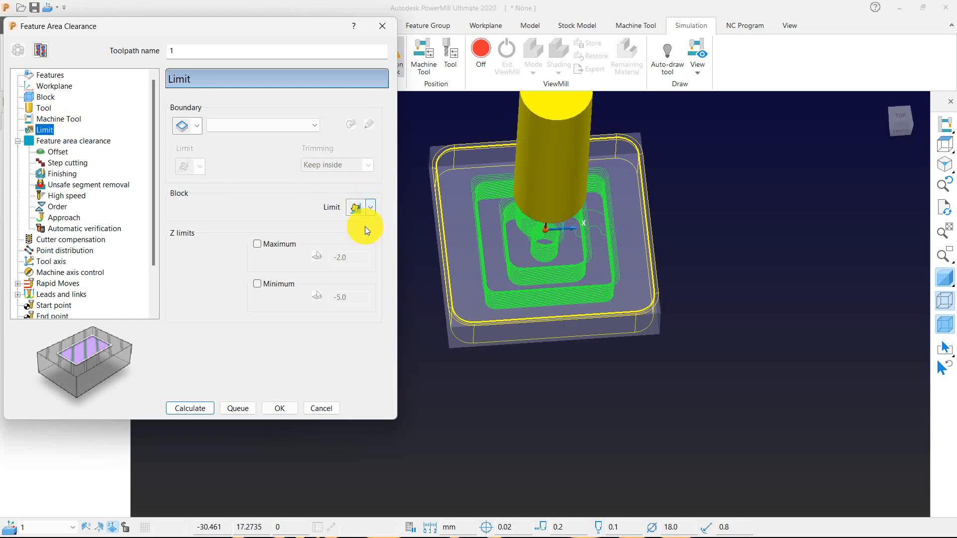
left_click(43, 98)
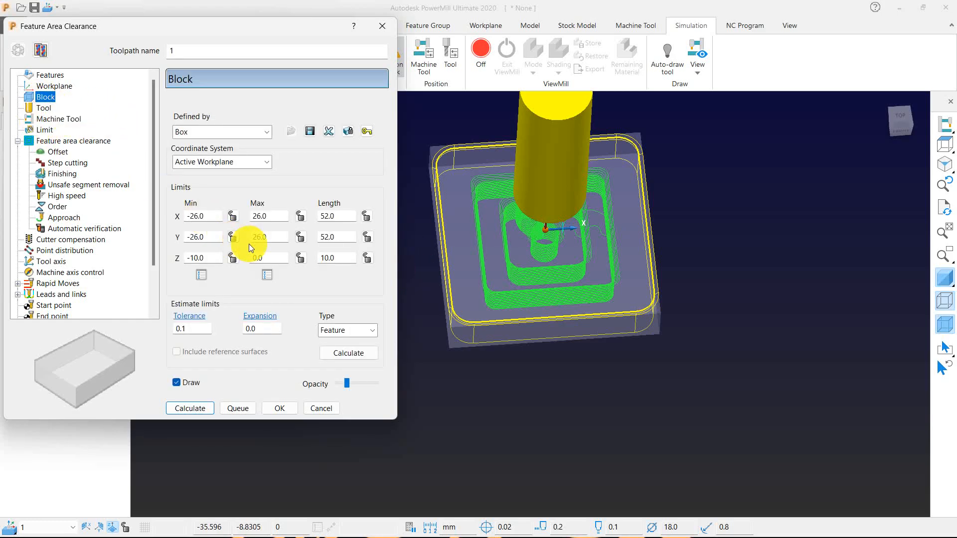
double_click(271, 257)
type("2")
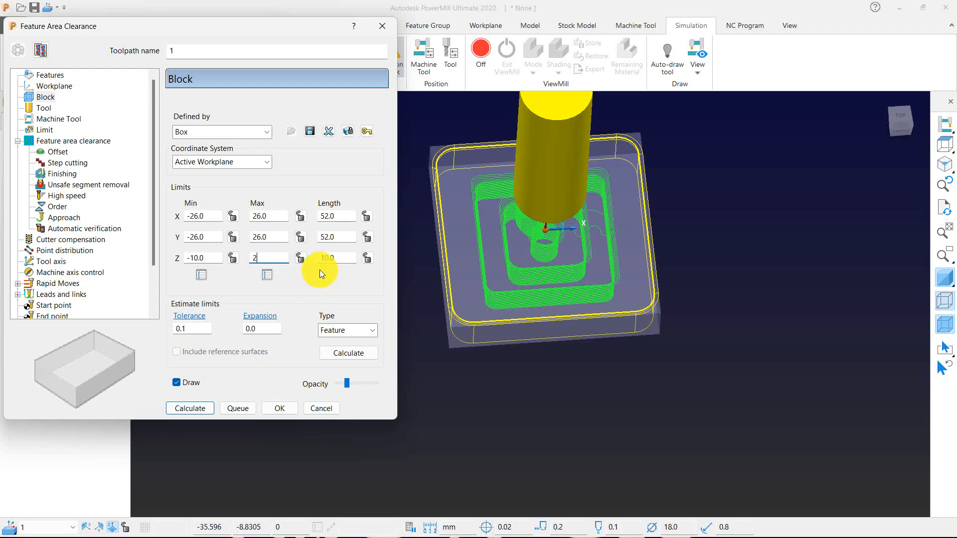
left_click(301, 258)
Step: Recalculate toolpath 1 with the taller block and inspect the approach moves outside the stock
left_click(190, 405)
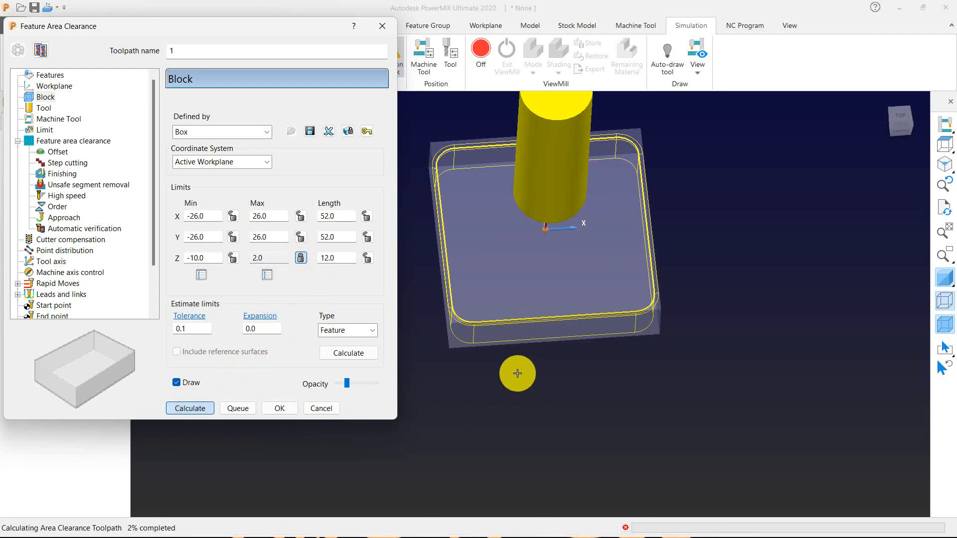
left_click(603, 411)
mouse_move(572, 406)
middle_mouse_down()
mouse_move(508, 388)
mouse_move(600, 248)
mouse_move(498, 241)
middle_mouse_up()
scroll(640, 239, "down", 1)
middle_click_drag(640, 240, 608, 241)
scroll(544, 258, "up", 4)
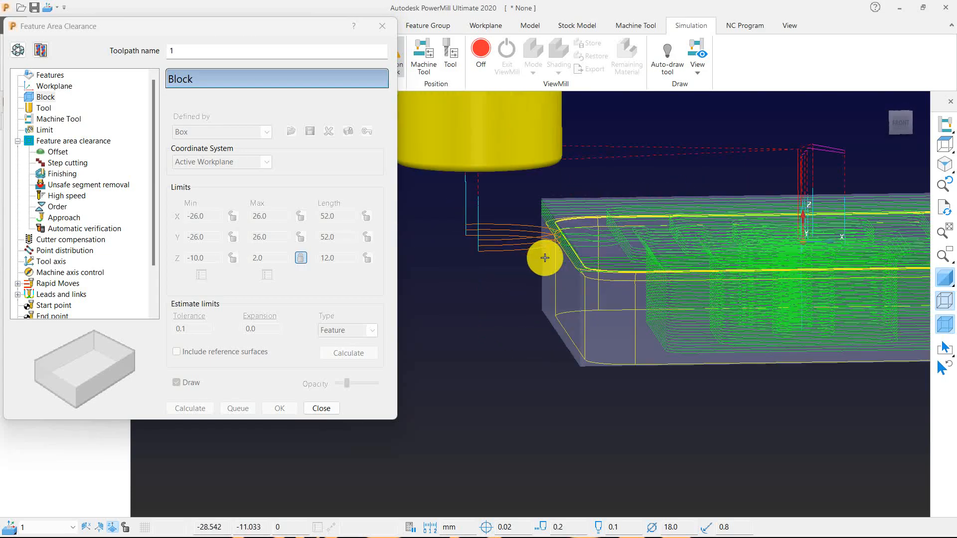
Step: Reopen toolpath 1 for editing and disable adding approaches from outside
left_click(17, 50)
left_click(63, 218)
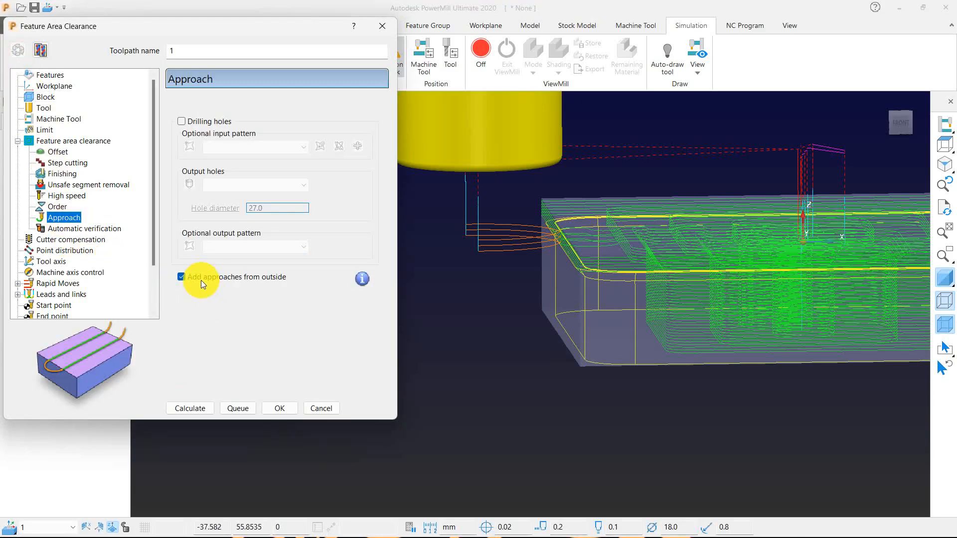
scroll(502, 267, "down", 1)
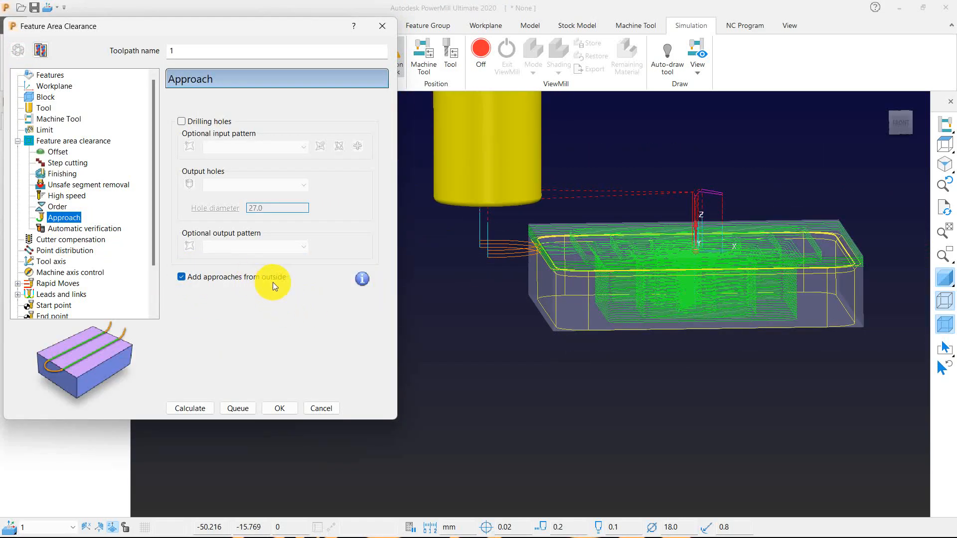
middle_click_drag(604, 324, 459, 312)
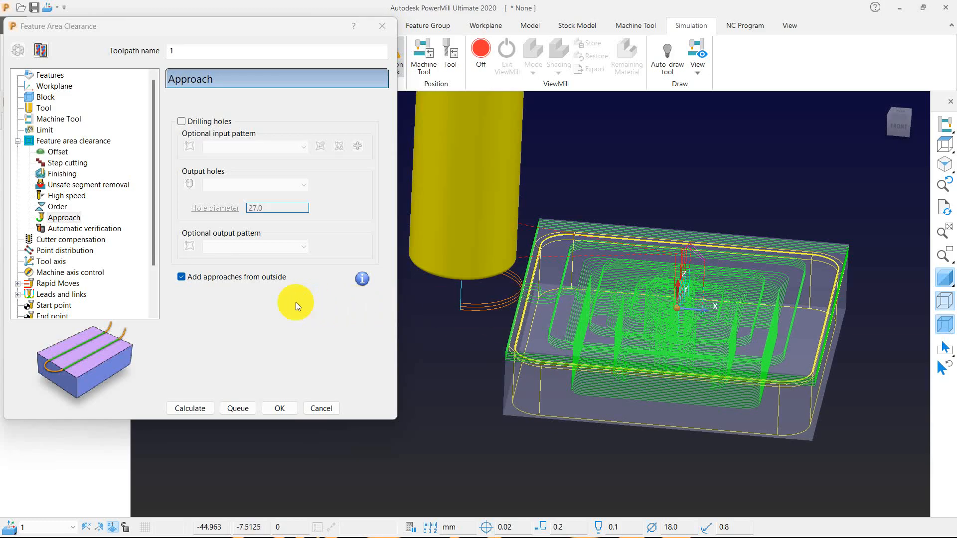
left_click(182, 277)
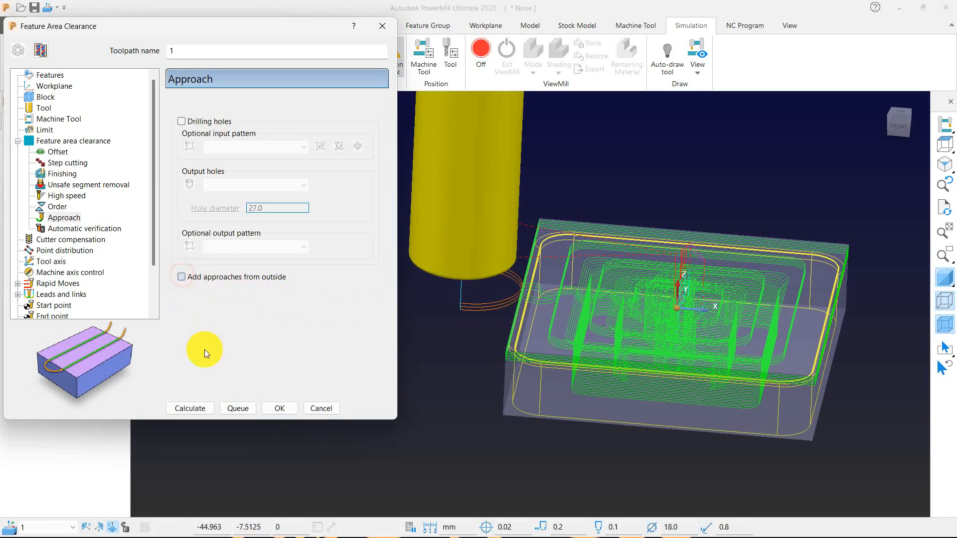
Step: Recalculate toolpath 1 and inspect the tool's entry moves at the block edge without outside approaches
left_click(194, 407)
middle_click_drag(531, 324, 538, 215)
scroll(509, 303, "up", 4)
scroll(537, 215, "down", 5)
middle_click_drag(635, 207, 524, 172)
scroll(529, 207, "up", 5)
scroll(583, 187, "down", 5)
scroll(644, 212, "down", 3)
middle_click_drag(644, 212, 634, 246)
scroll(596, 233, "up", 5)
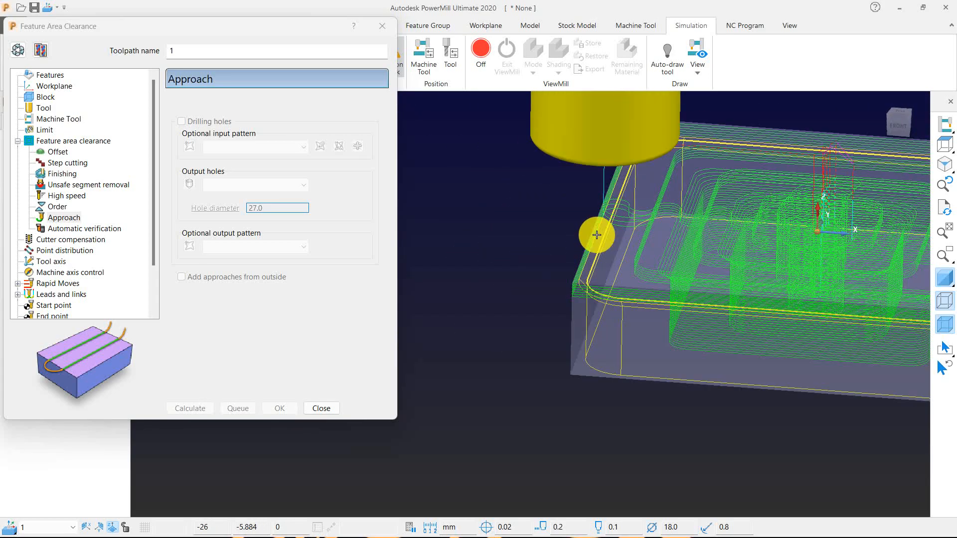
Step: Reopen toolpath 1 for editing, enable adding approaches from outside again, and recalculate it
left_click(40, 54)
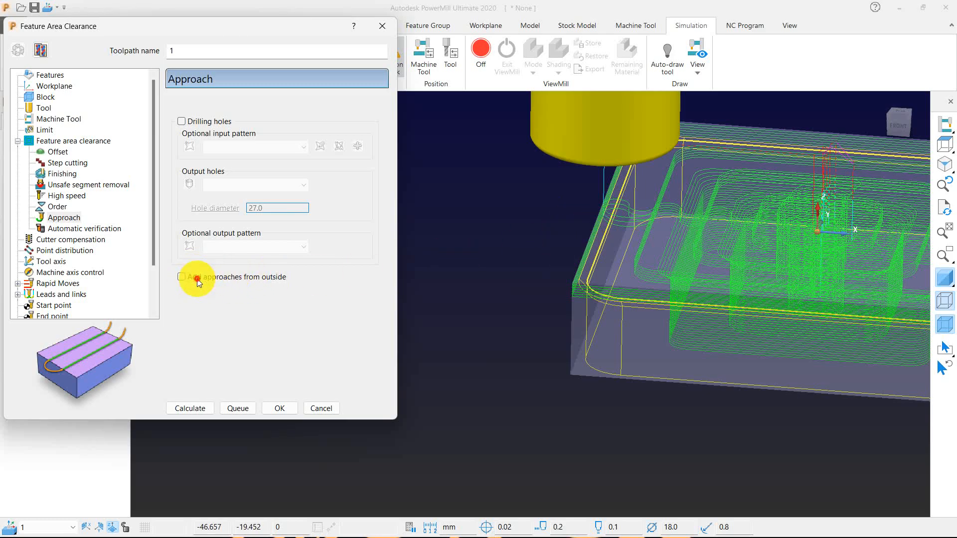
left_click(190, 409)
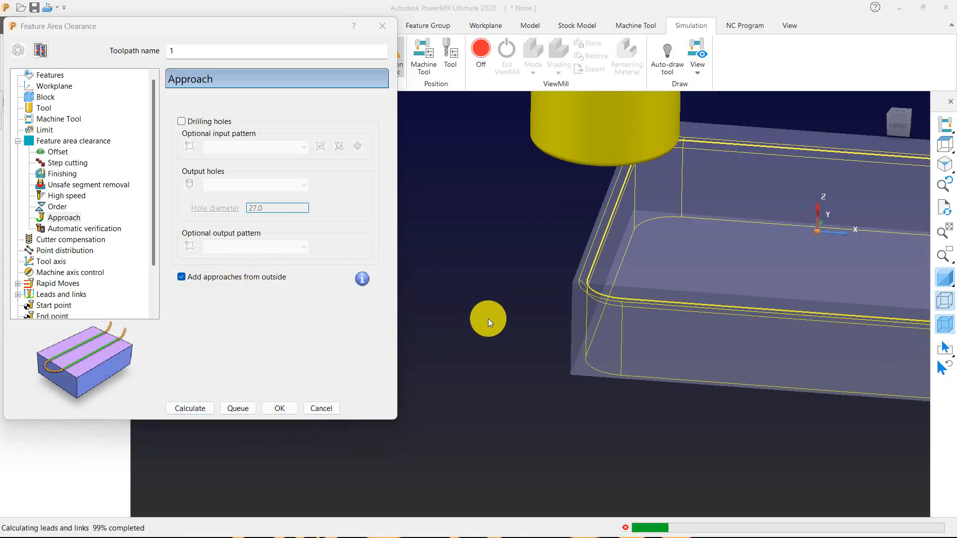
left_click(568, 356)
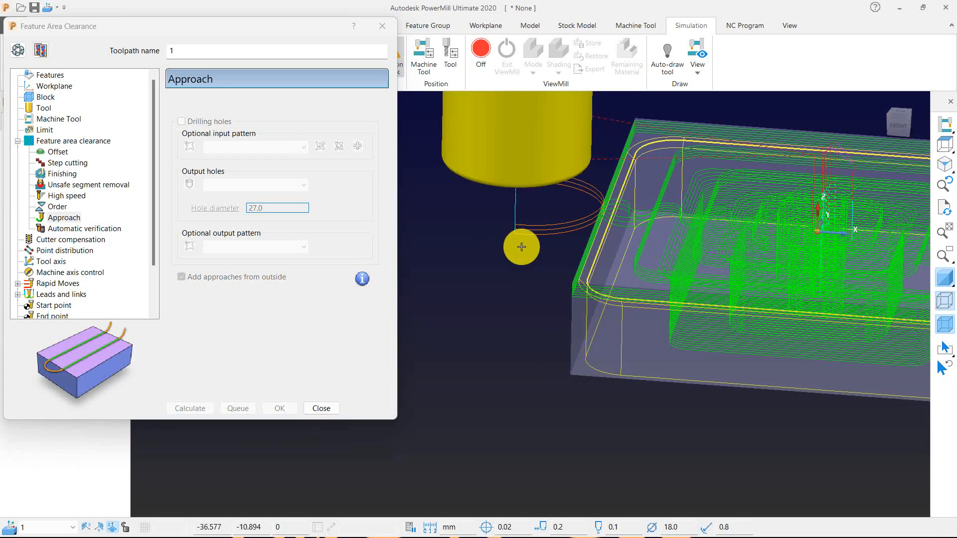
scroll(501, 239, "down", 5)
middle_click_drag(495, 215, 486, 207)
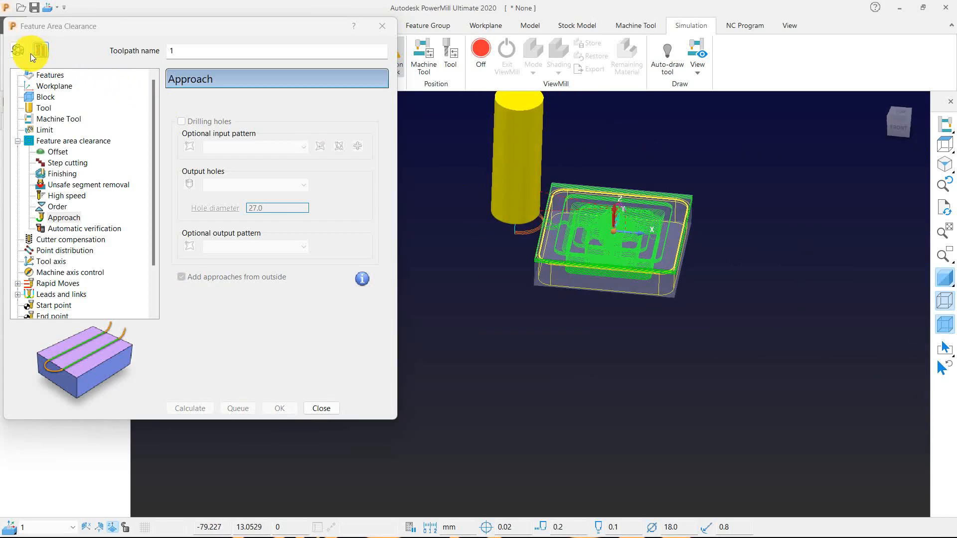
Step: Review the rapid moves, leads and links, and Feature area clearance settings of toolpath 1 and cancel the edit
left_click(61, 281)
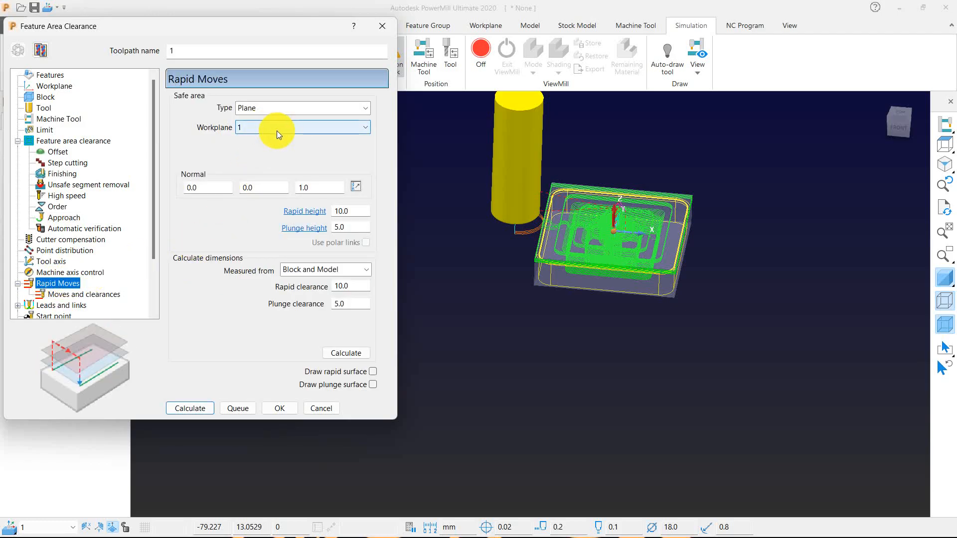
scroll(68, 268, "down", 2)
left_click(62, 240)
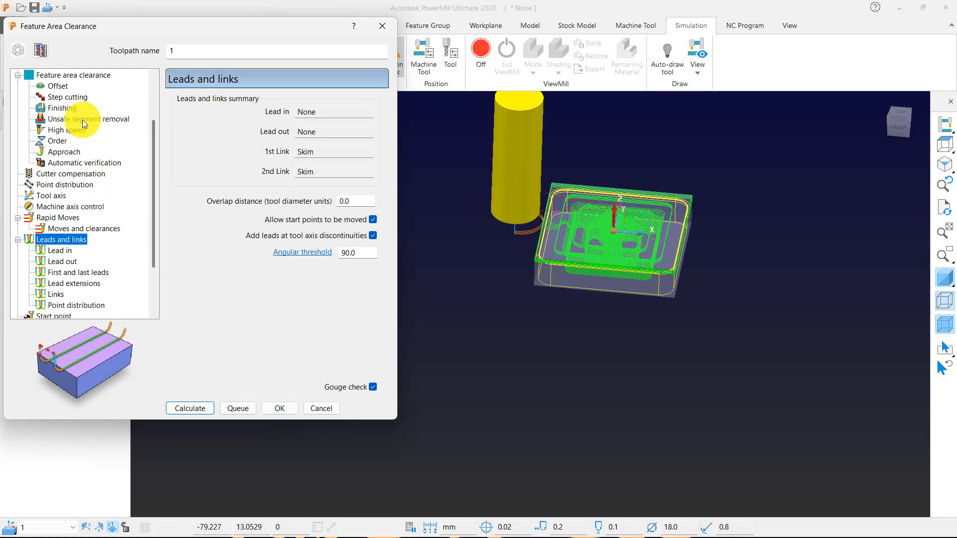
scroll(83, 123, "up", 2)
left_click(70, 141)
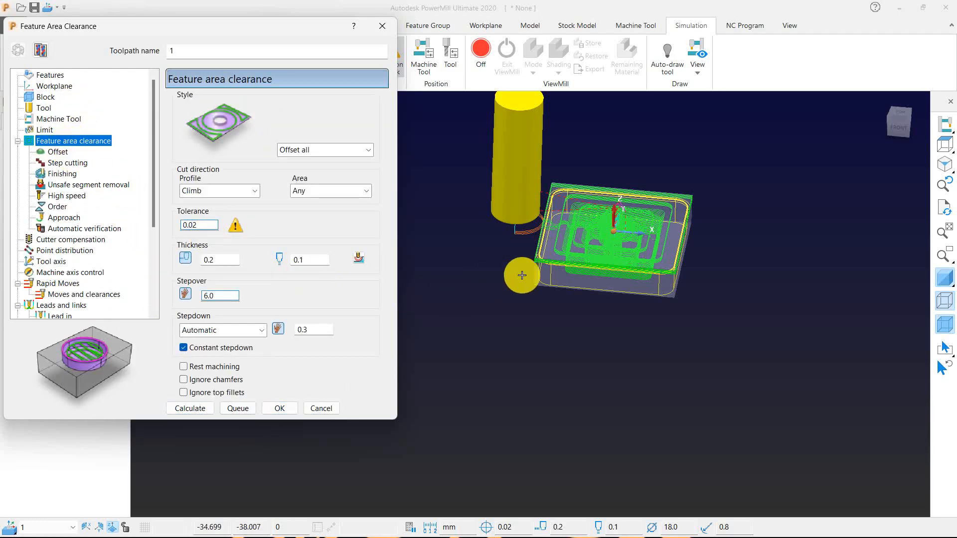
left_click(946, 145)
middle_click_drag(578, 268, 560, 175)
scroll(594, 197, "down", 3)
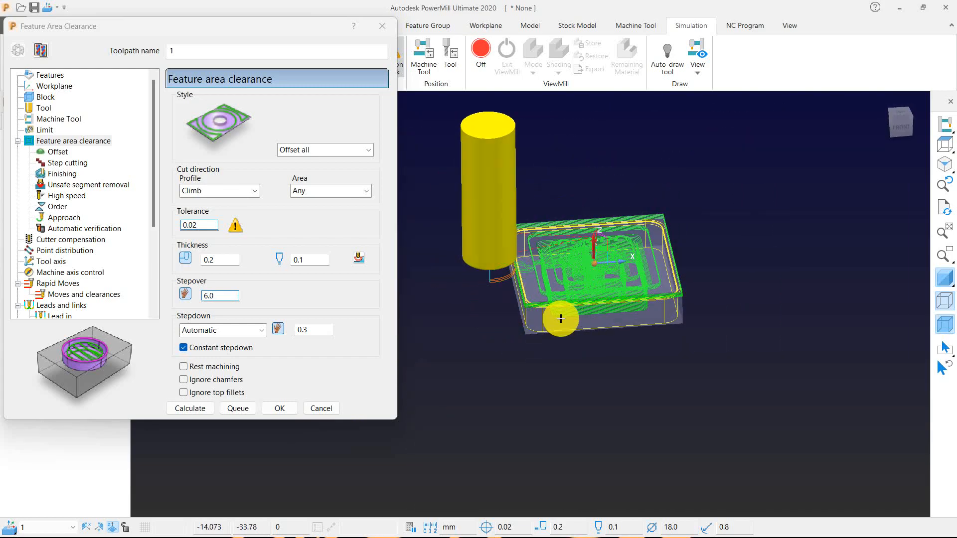
left_click(325, 406)
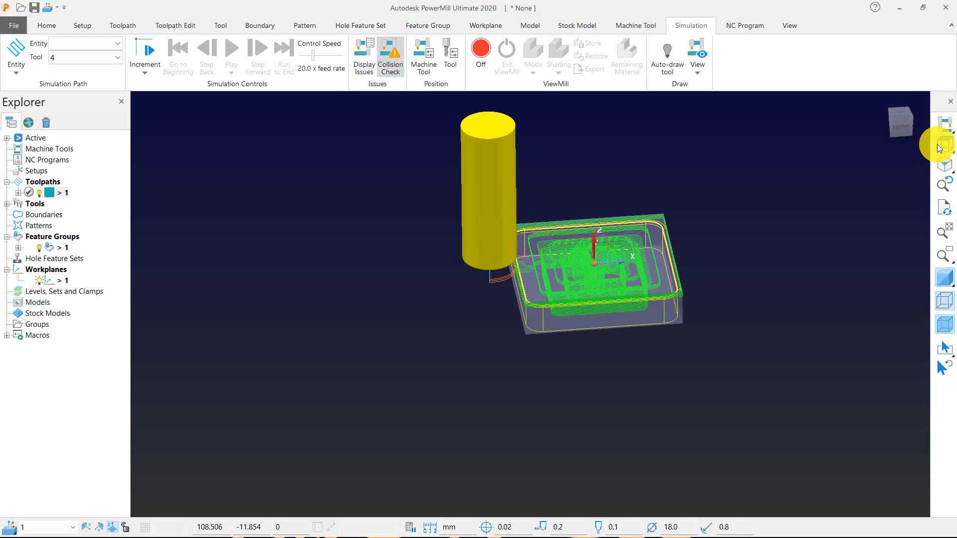
Step: Inspect toolpath 1 from several angles, examining its approach arcs outside the block edge
mouse_move(943, 144)
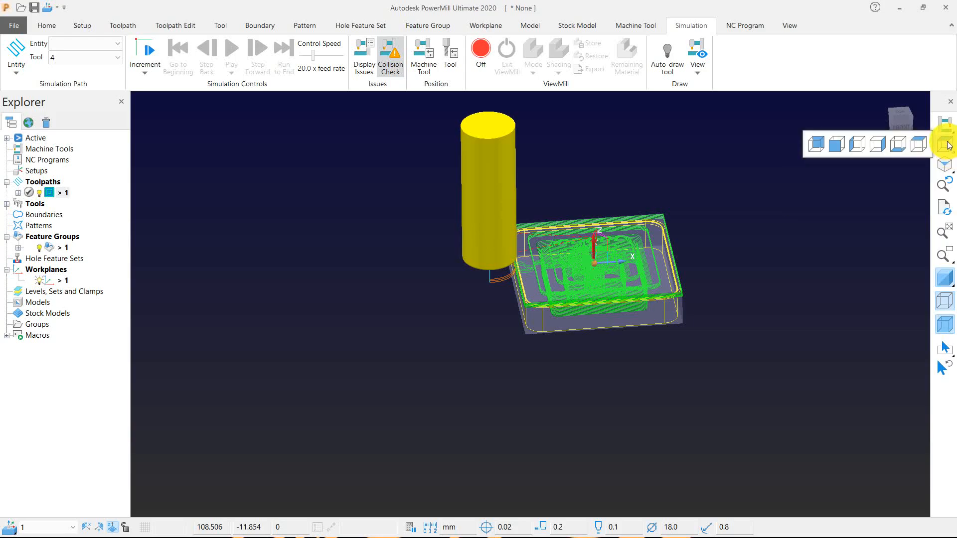
left_click(948, 148)
middle_click_drag(513, 309, 426, 262)
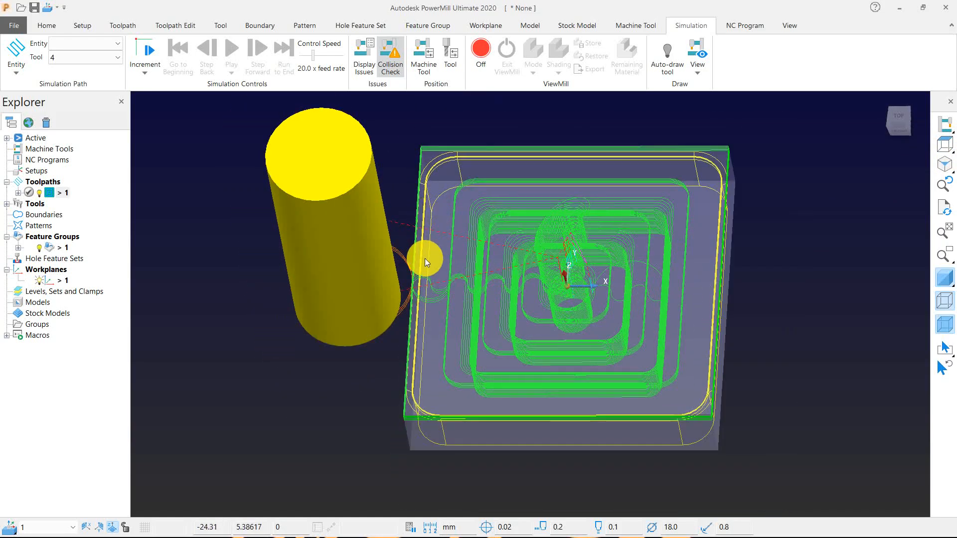
middle_click_drag(419, 320, 436, 277)
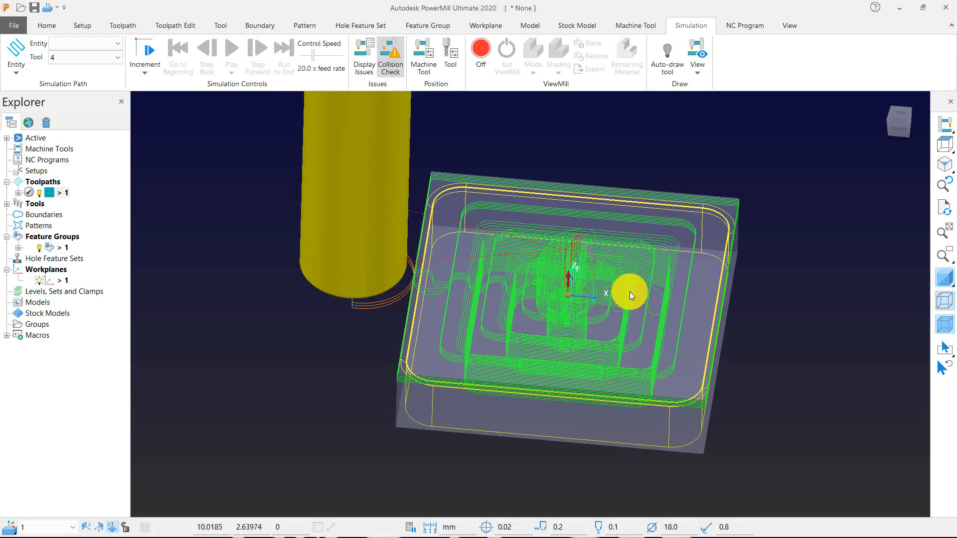
middle_click_drag(581, 325, 515, 301)
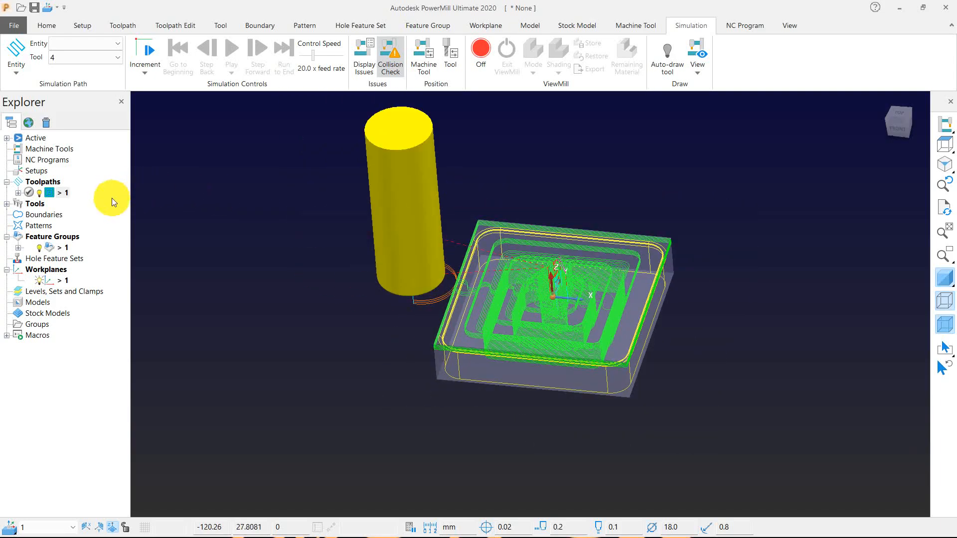
Step: Check the pocket types offered in the feature editor, exit without changes, and view the pocket toolpath again
right_click(64, 240)
left_click(100, 268)
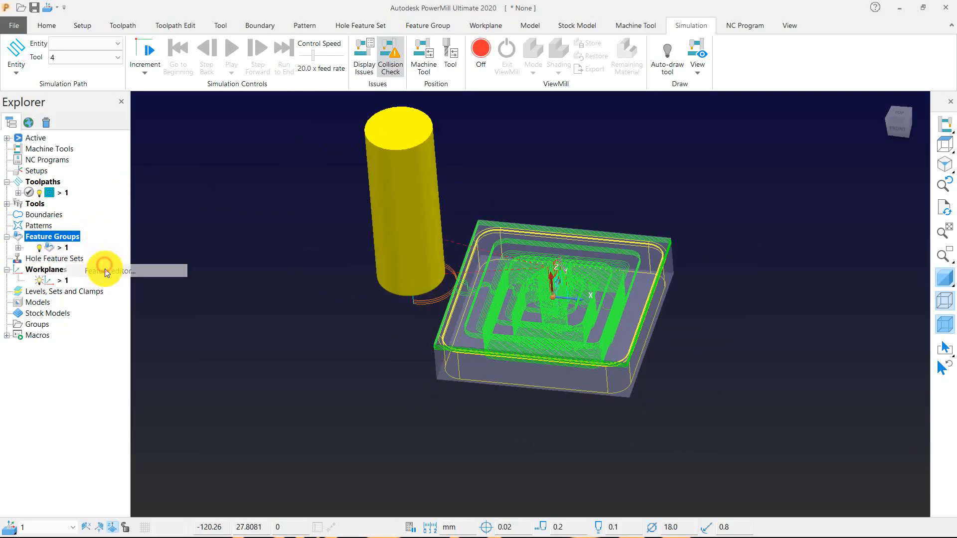
left_click(52, 74)
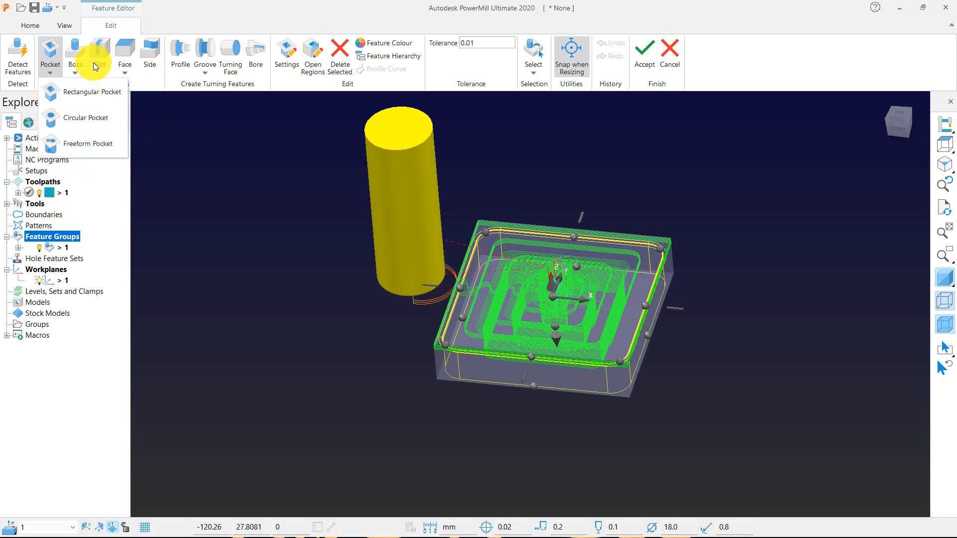
left_click(664, 62)
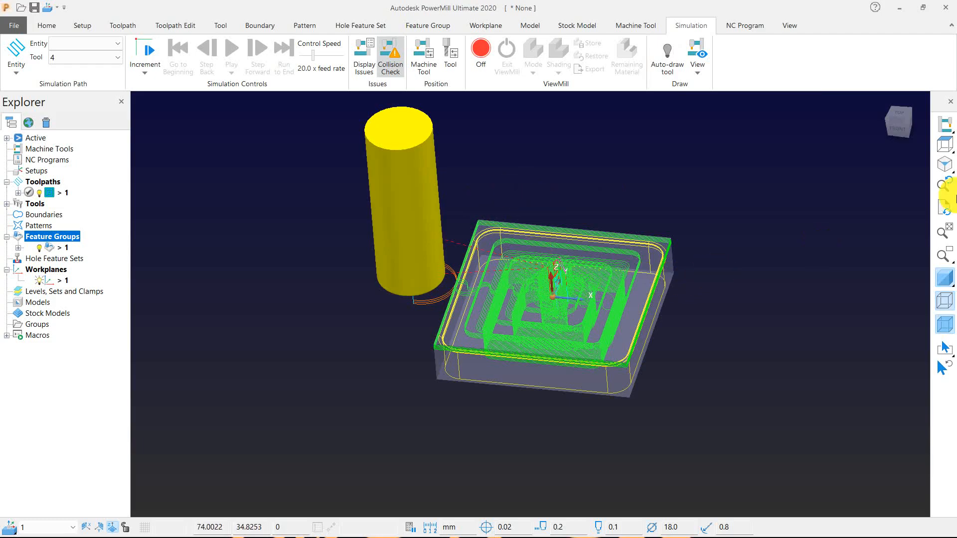
left_click(942, 146)
middle_click_drag(471, 241, 453, 196)
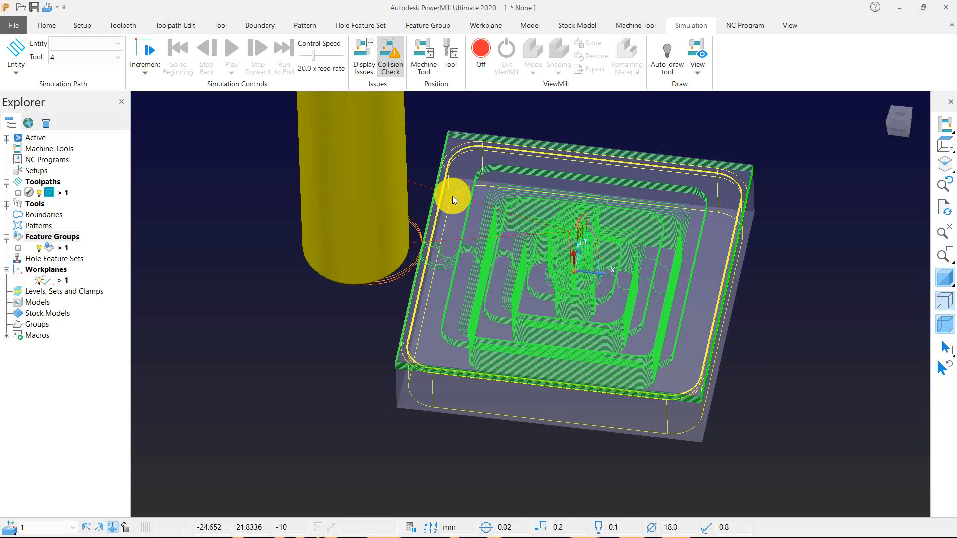
middle_click_drag(500, 324, 466, 298)
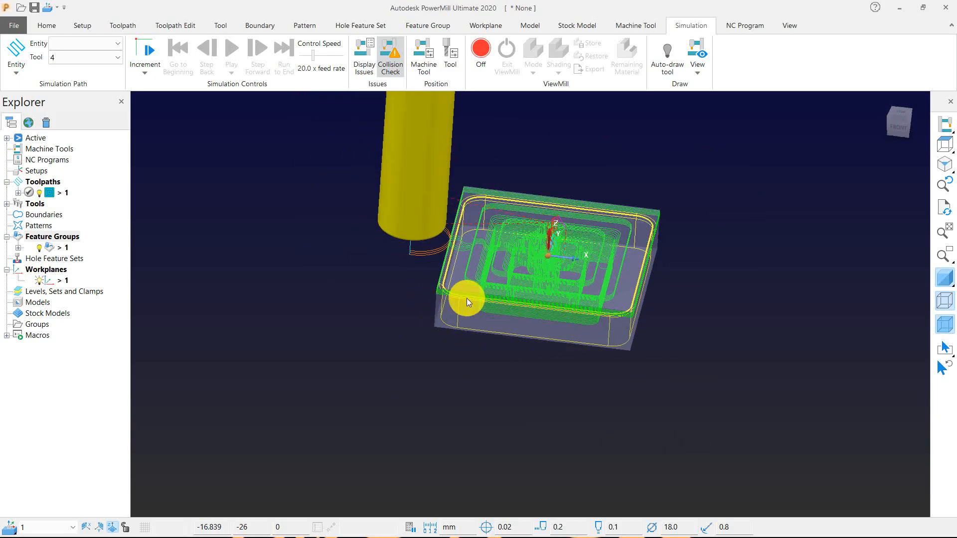
Step: Close the current project without saving it and open project d from the Desktop
left_click(14, 25)
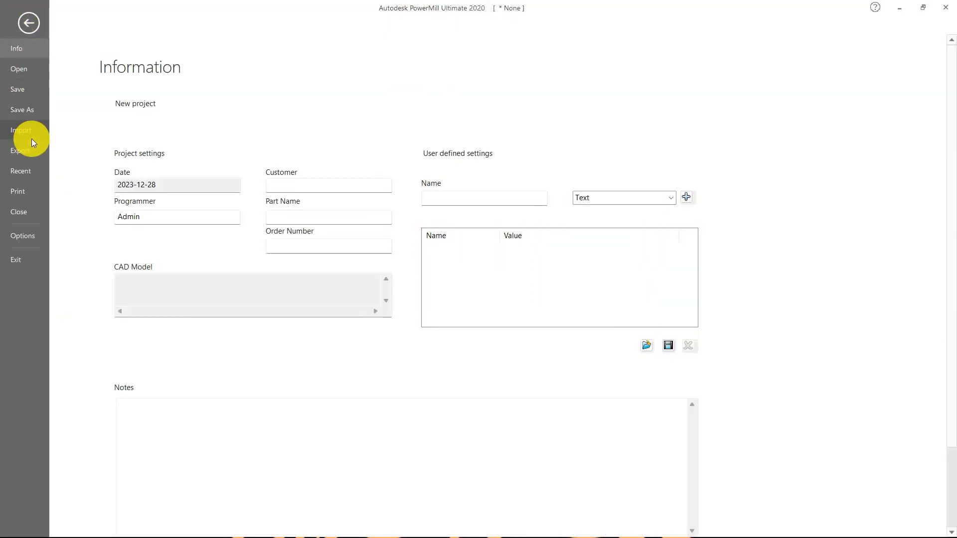
left_click(20, 213)
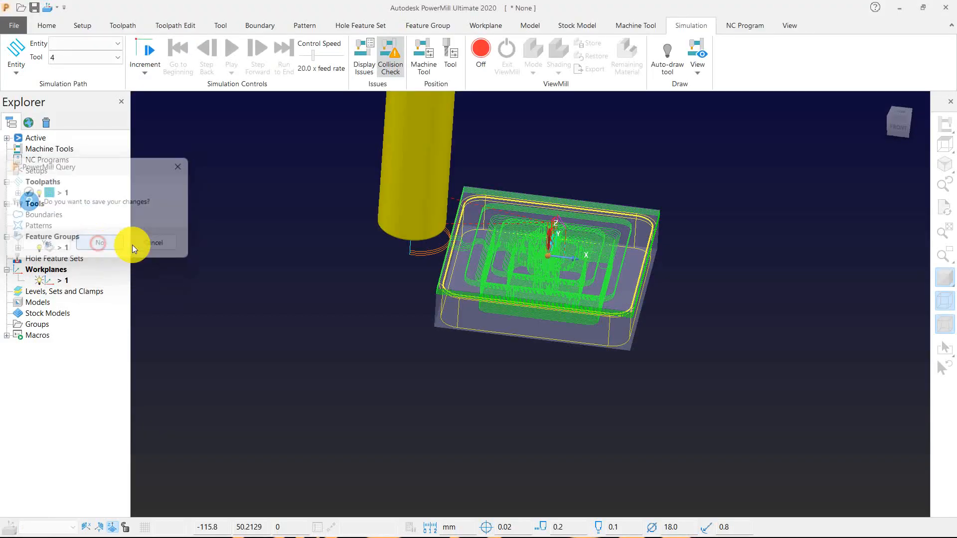
left_click(103, 245)
left_click(20, 29)
left_click(19, 67)
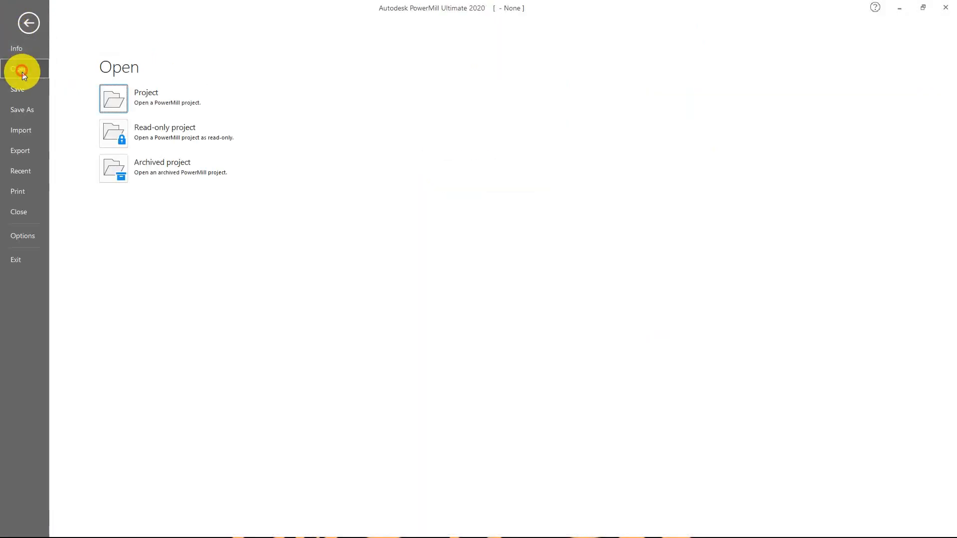
left_click(113, 97)
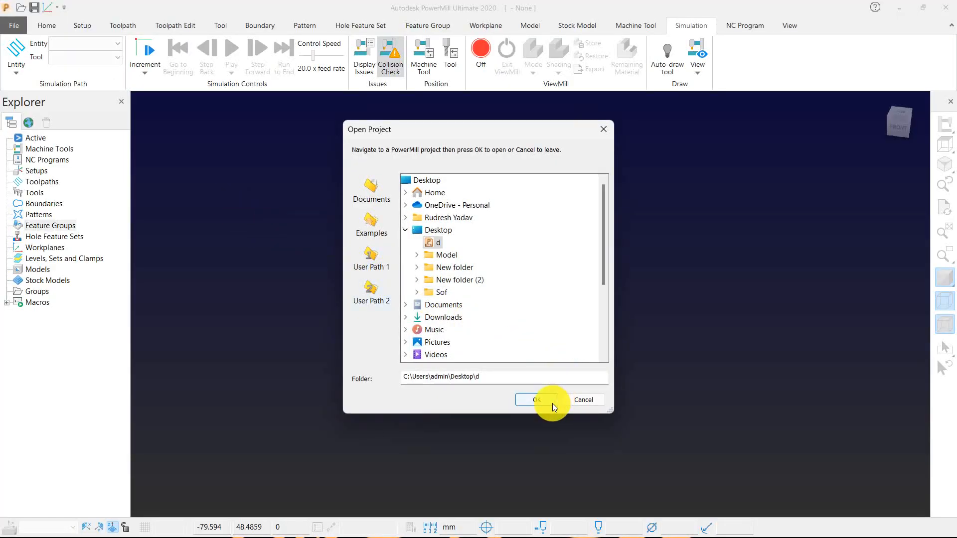
left_click(552, 404)
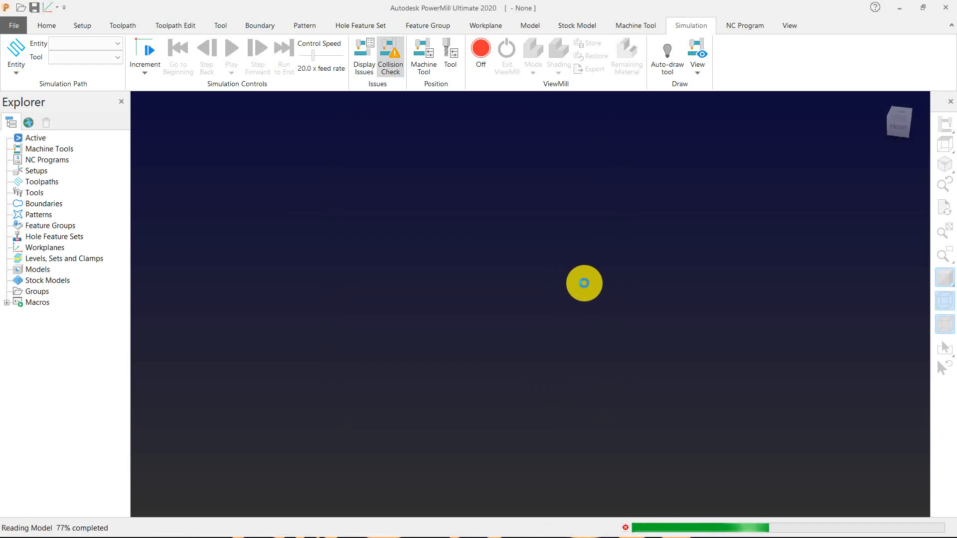
Step: Turn off the wireframe display of the opened model
left_click(938, 161)
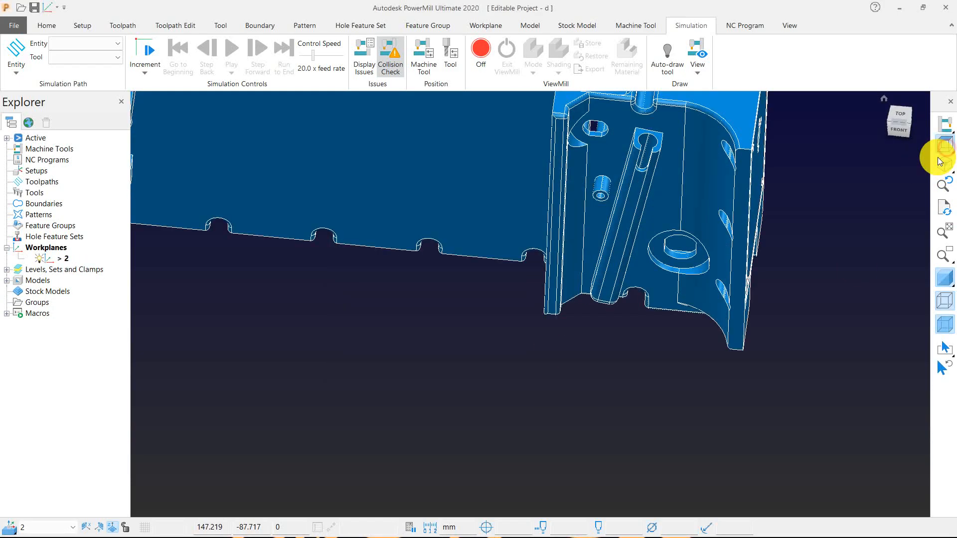
middle_click_drag(655, 356, 504, 208)
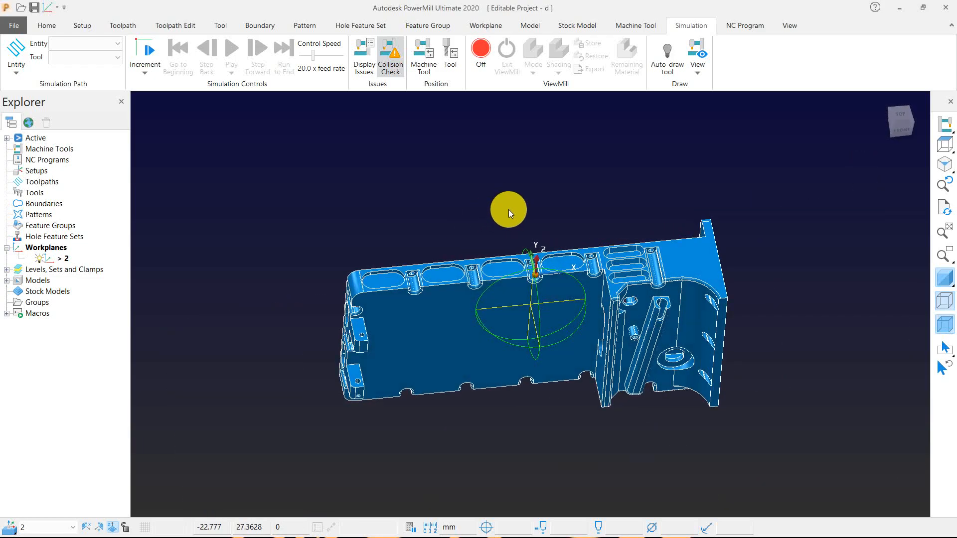
left_click(946, 303)
Step: Examine the row of slot-shaped pockets along the upper face of the model
scroll(826, 296, "down", 2)
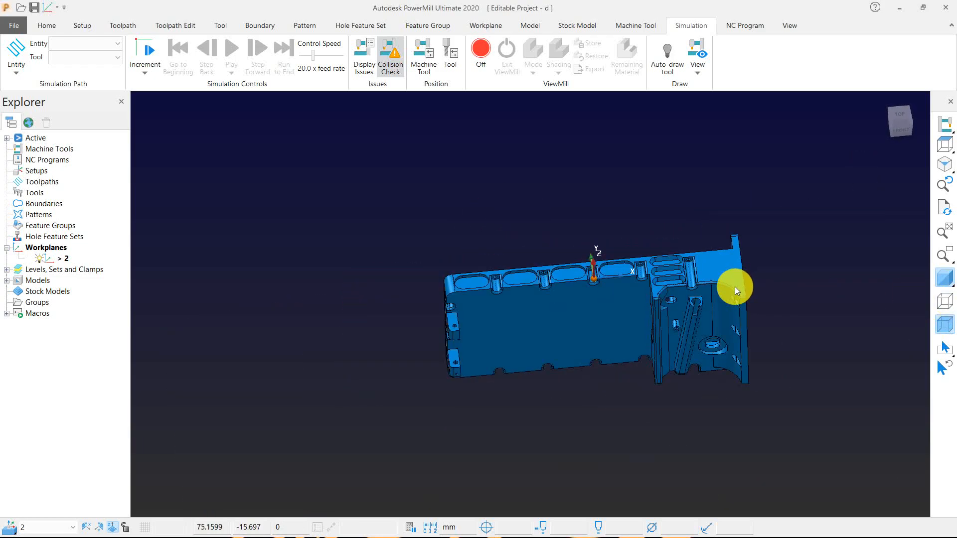
scroll(735, 288, "up", 4)
scroll(309, 262, "up", 4)
scroll(403, 267, "down", 3)
scroll(404, 267, "down", 1)
scroll(398, 279, "up", 3)
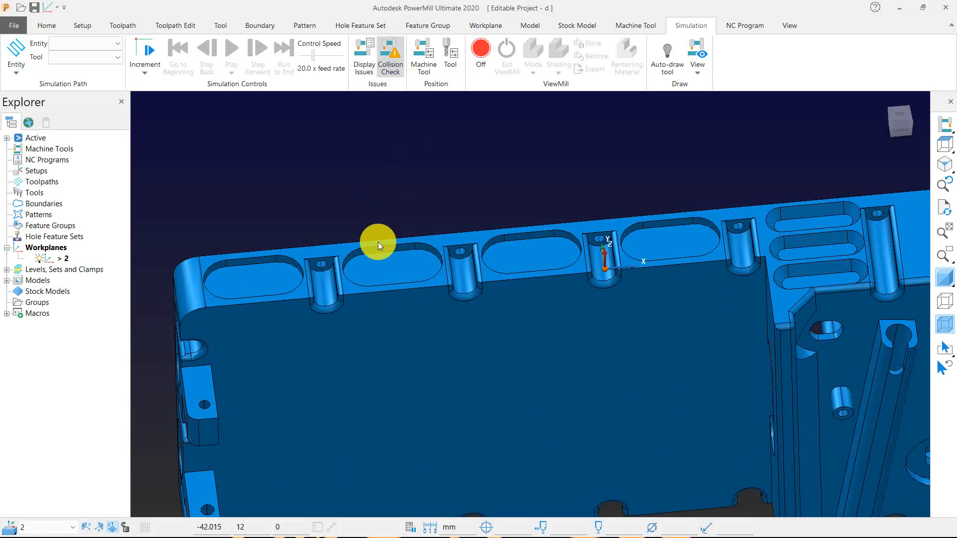
scroll(369, 256, "up", 2)
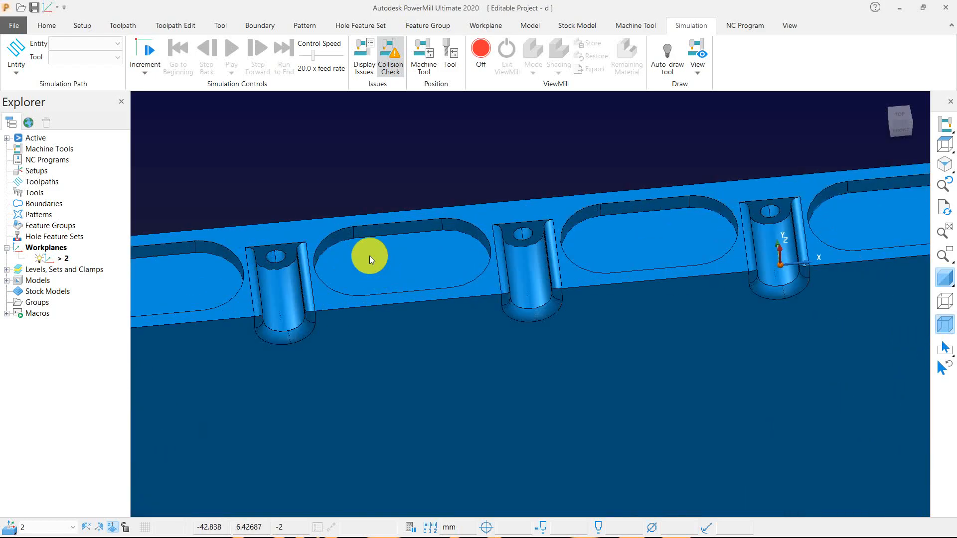
scroll(408, 260, "down", 2)
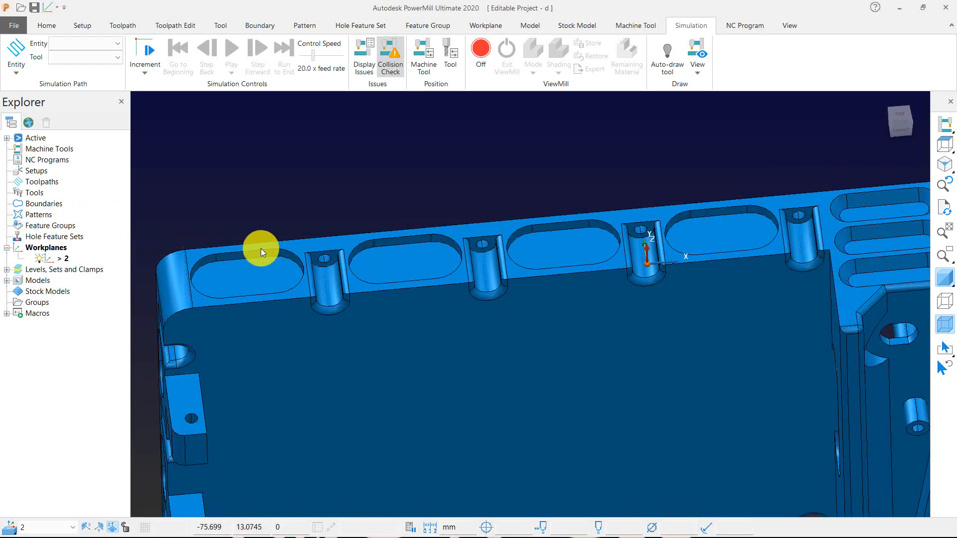
scroll(201, 248, "down", 3)
Step: Create a box block calculated with the Model limits type in the active workplane
right_click(47, 225)
left_click(190, 207)
left_click(38, 34)
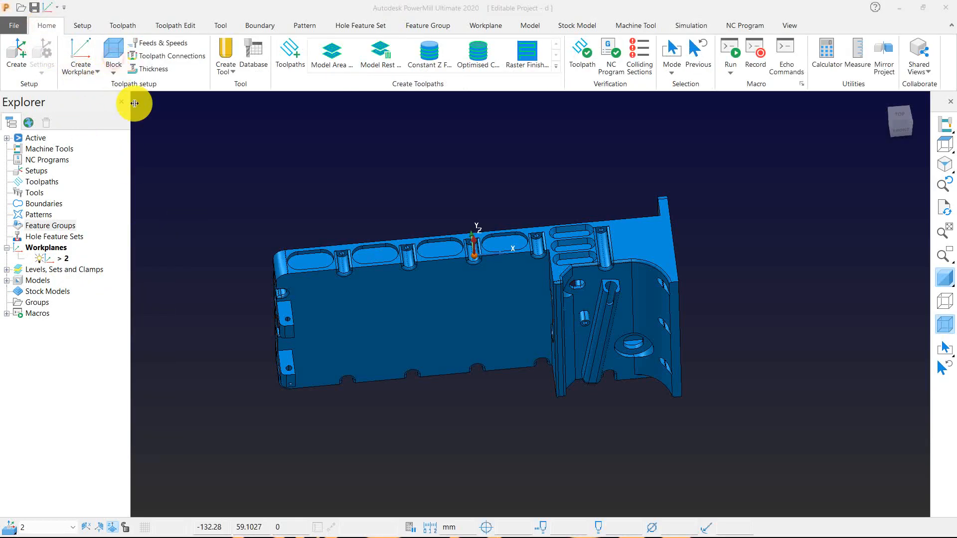
left_click(115, 69)
left_click(760, 306)
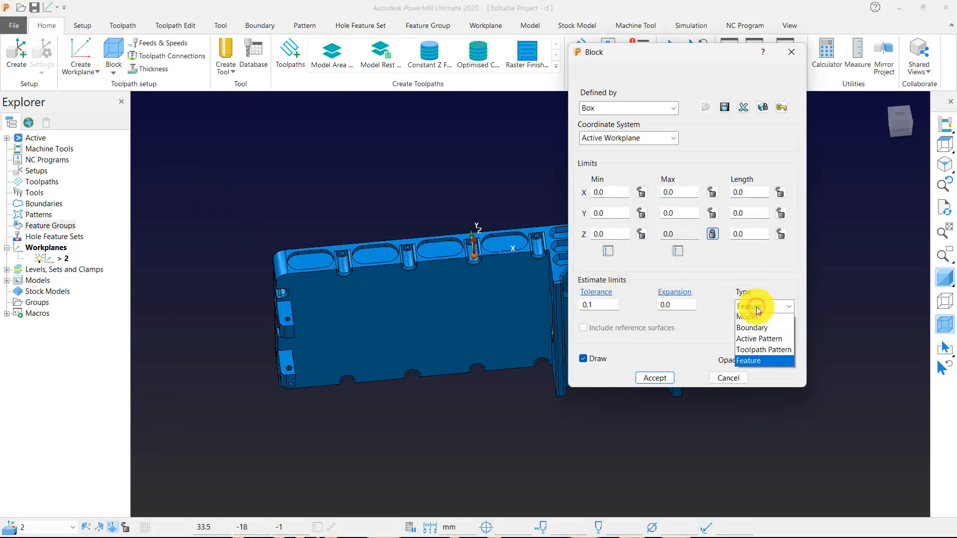
left_click(755, 316)
left_click(763, 330)
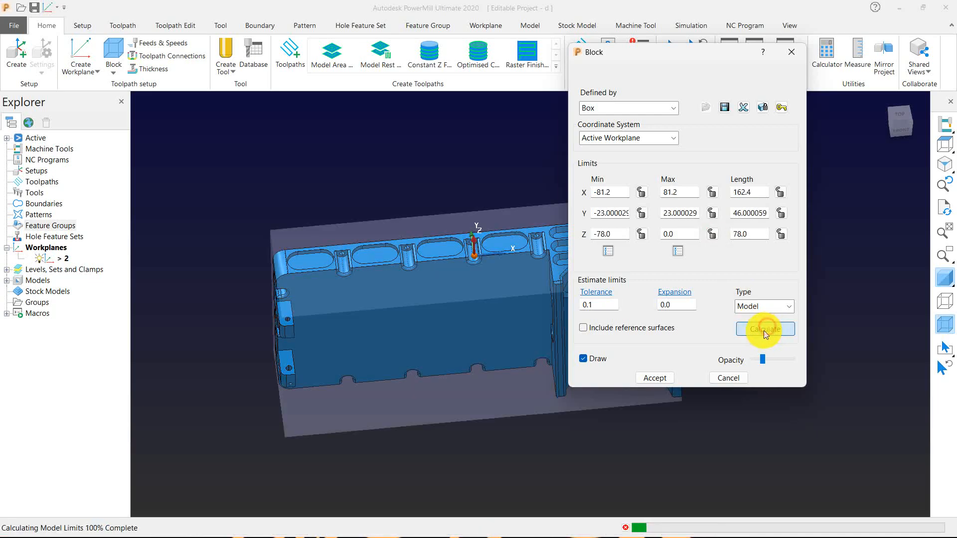
left_click(655, 377)
Step: Open the feature editor for the feature groups and start interactive feature detection on the model
right_click(61, 227)
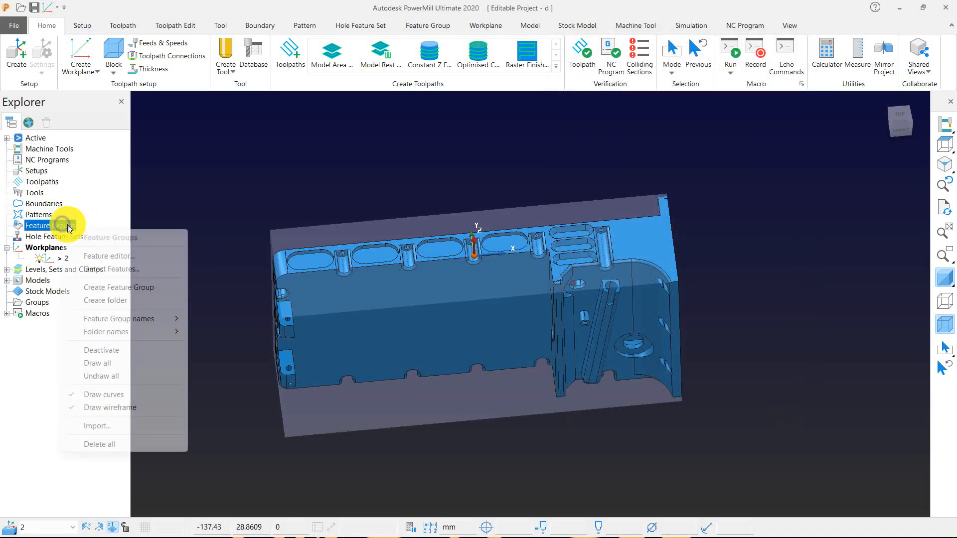
left_click(109, 256)
left_click(50, 74)
left_click(50, 75)
left_click(17, 65)
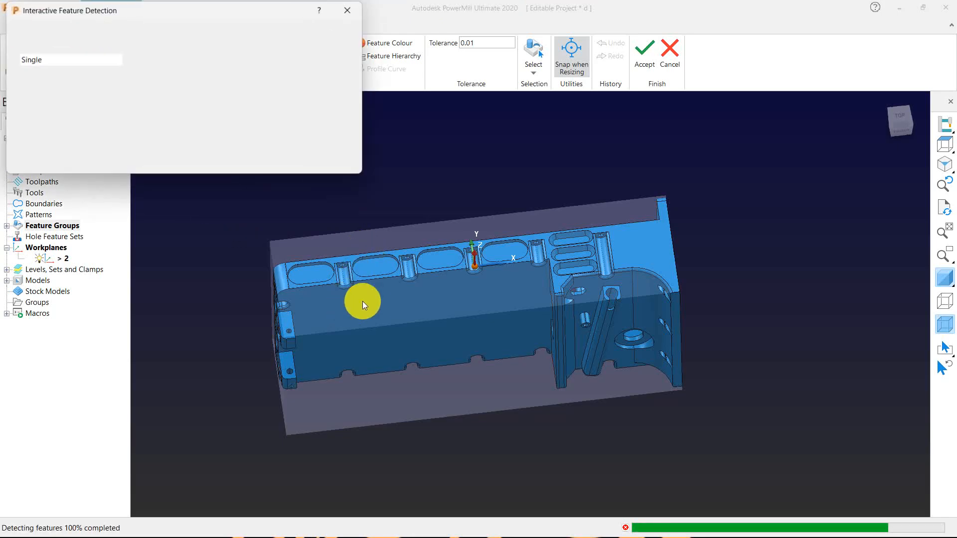
Step: Try to add the slot pocket nearest the rounded corner to the feature group using Single selection mode
scroll(552, 266, "down", 2)
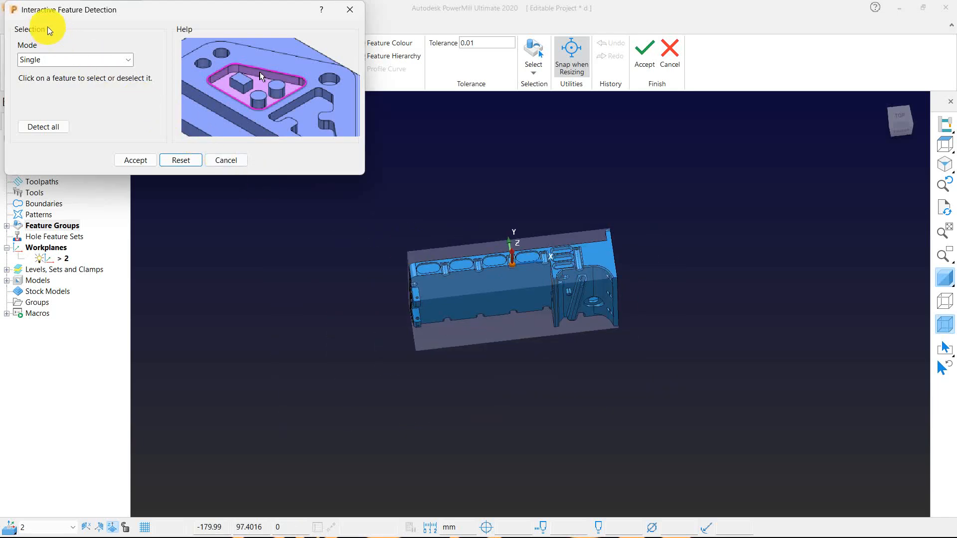
left_click(46, 60)
left_click(56, 59)
scroll(434, 254, "up", 5)
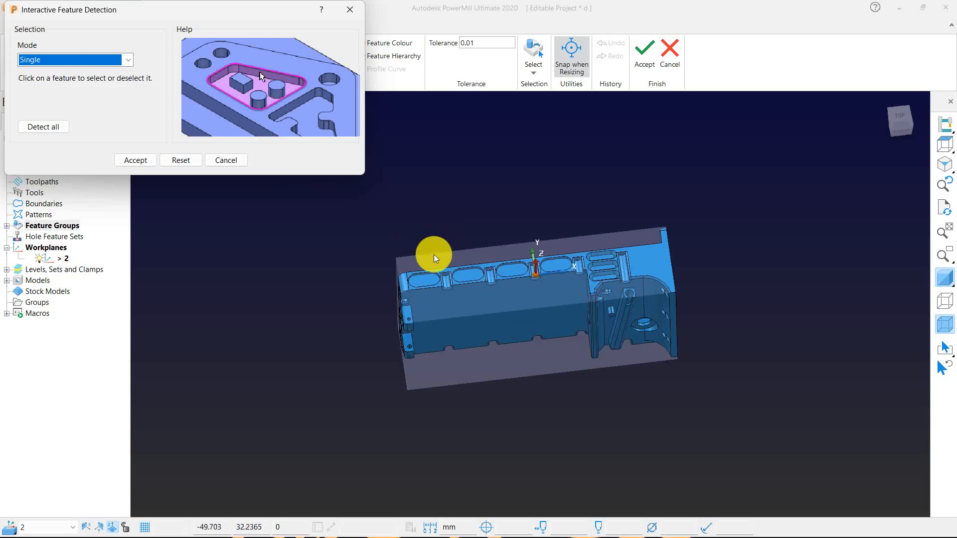
scroll(405, 288, "up", 3)
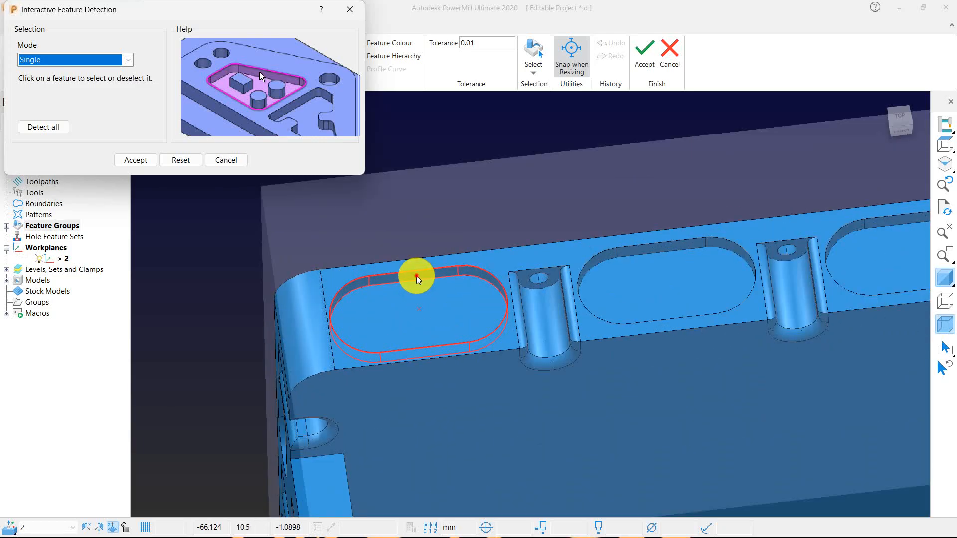
left_click(417, 276)
left_click(642, 55)
scroll(459, 246, "down", 4)
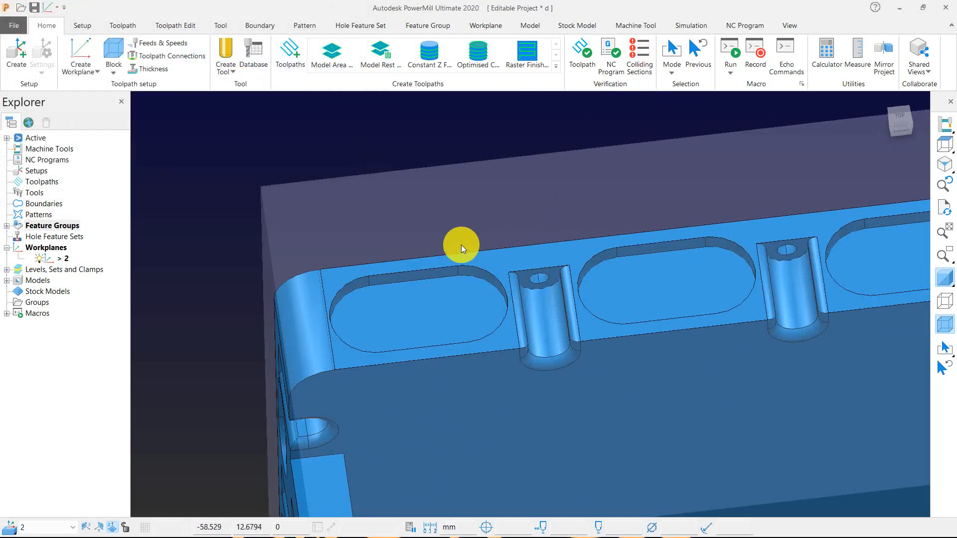
left_click(7, 226)
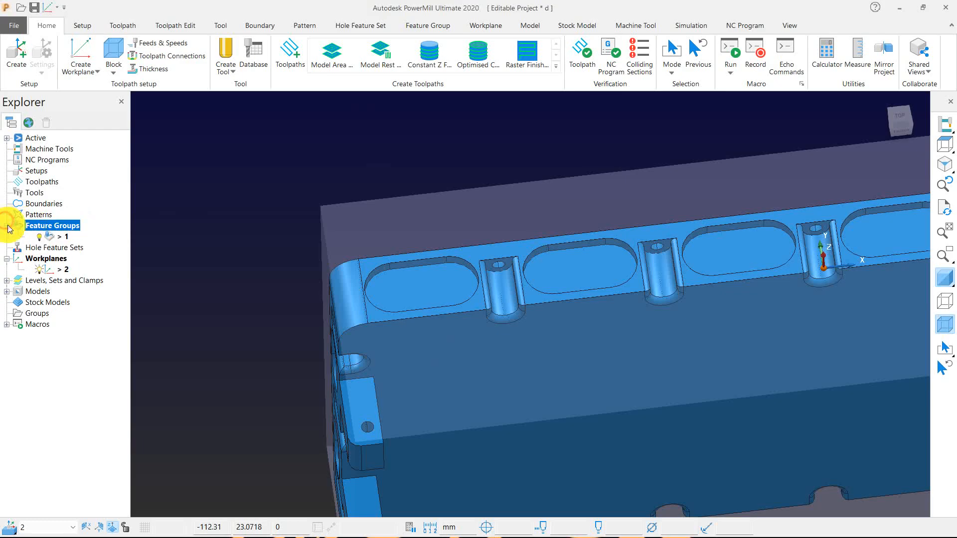
Step: Detect the slot pocket nearest the rounded corner as a new feature group, using Single selection mode
right_click(63, 227)
left_click(112, 271)
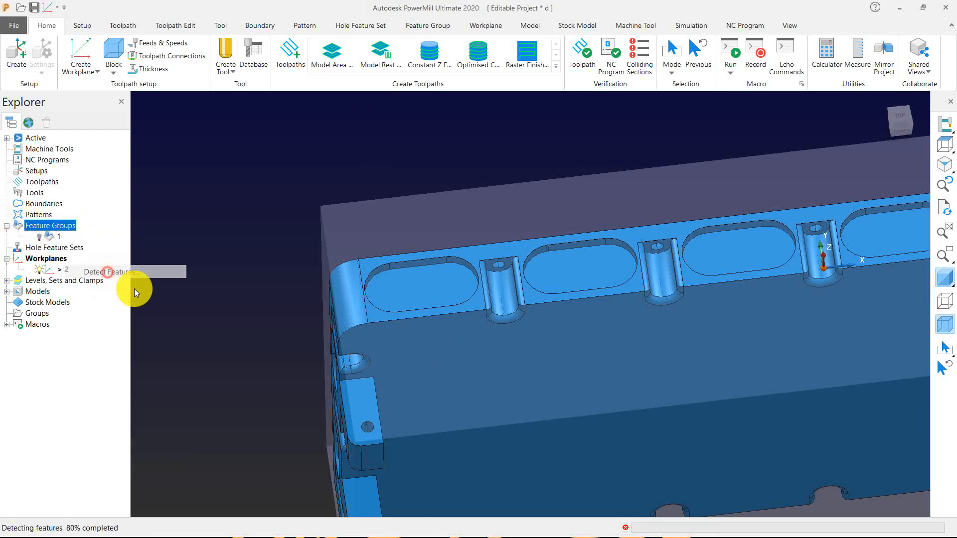
left_click(431, 284)
left_click(136, 160)
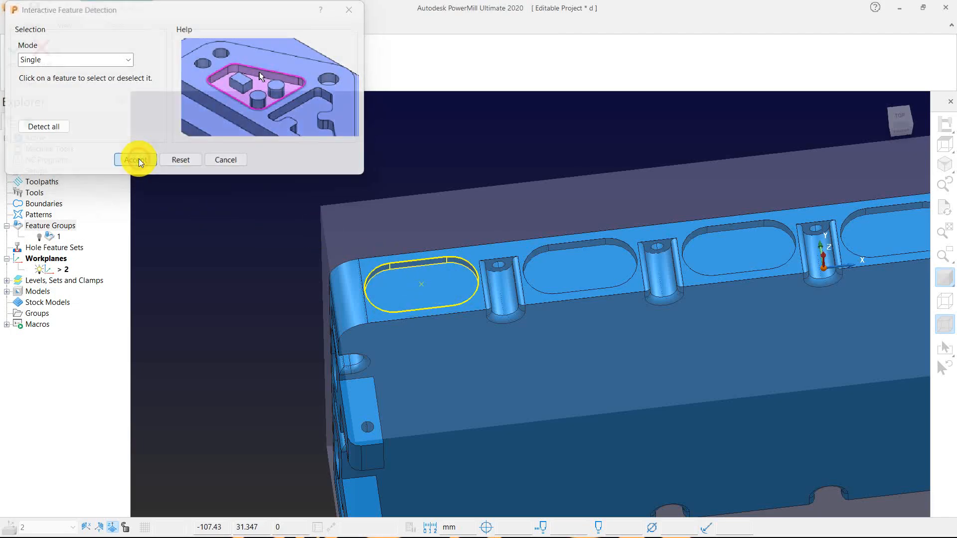
scroll(450, 286, "down", 3)
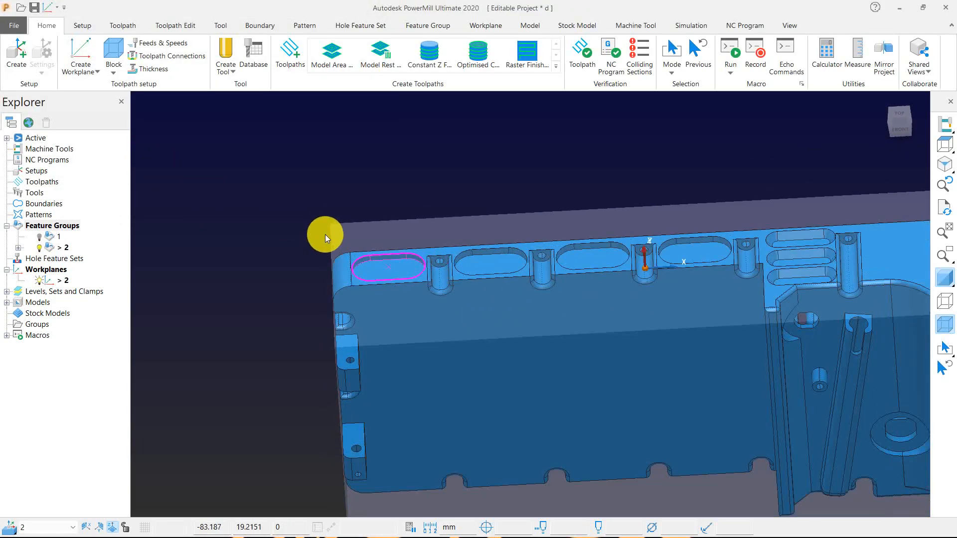
scroll(388, 277, "up", 4)
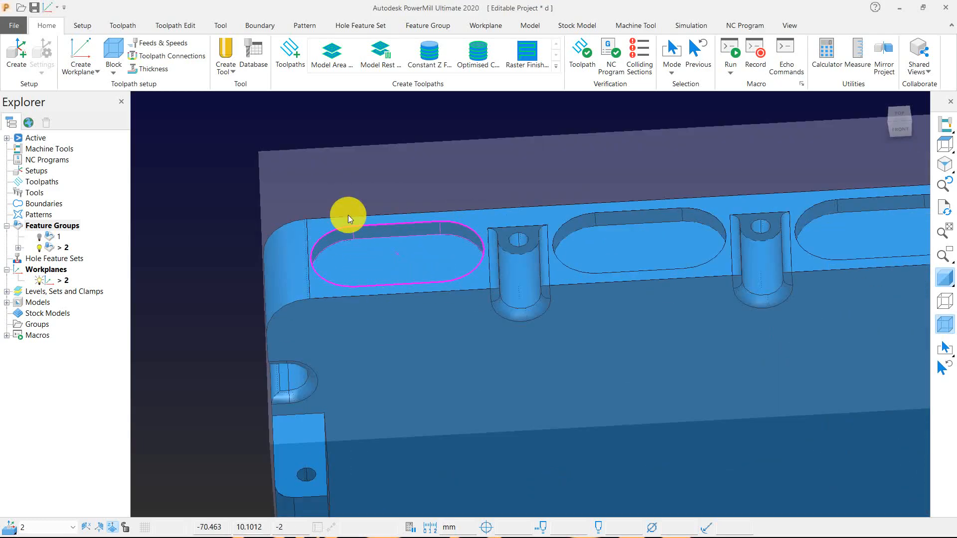
Step: Start a new toolpath with the Feature Area Clearance strategy for the detected pocket
left_click(289, 59)
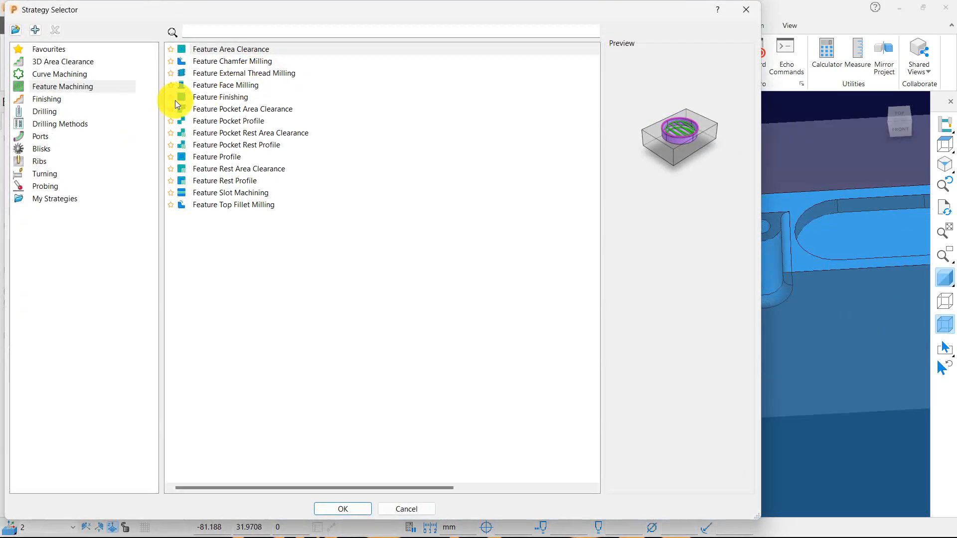
left_click(212, 51)
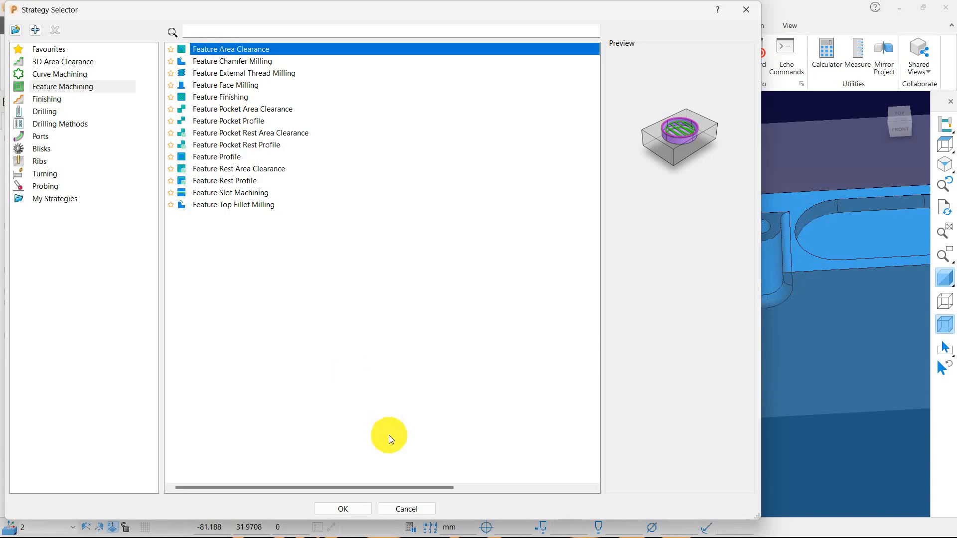
left_click(354, 507)
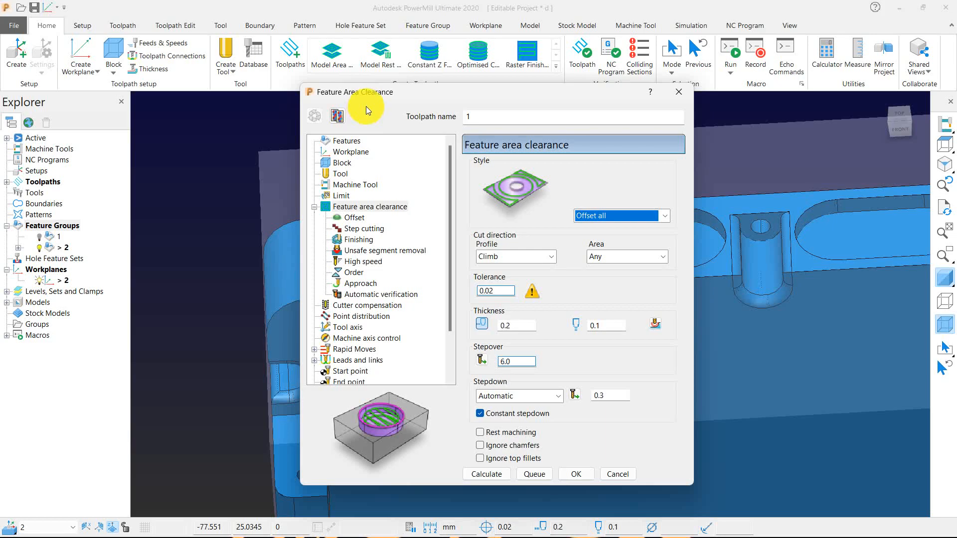
left_click_drag(366, 93, 123, 10)
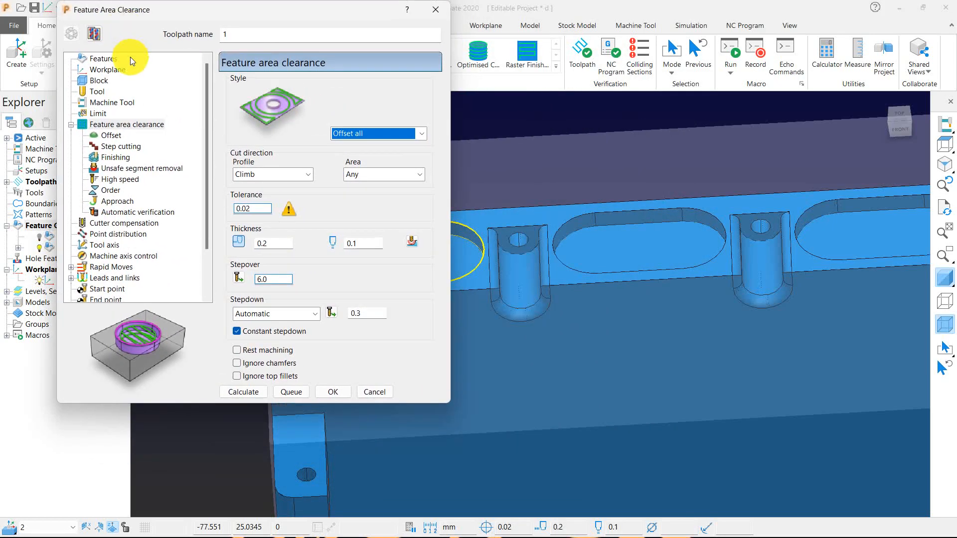
Step: Create an end mill with a 3 mm diameter as the toolpath's cutting tool
left_click(98, 91)
left_click(280, 92)
left_click(268, 109)
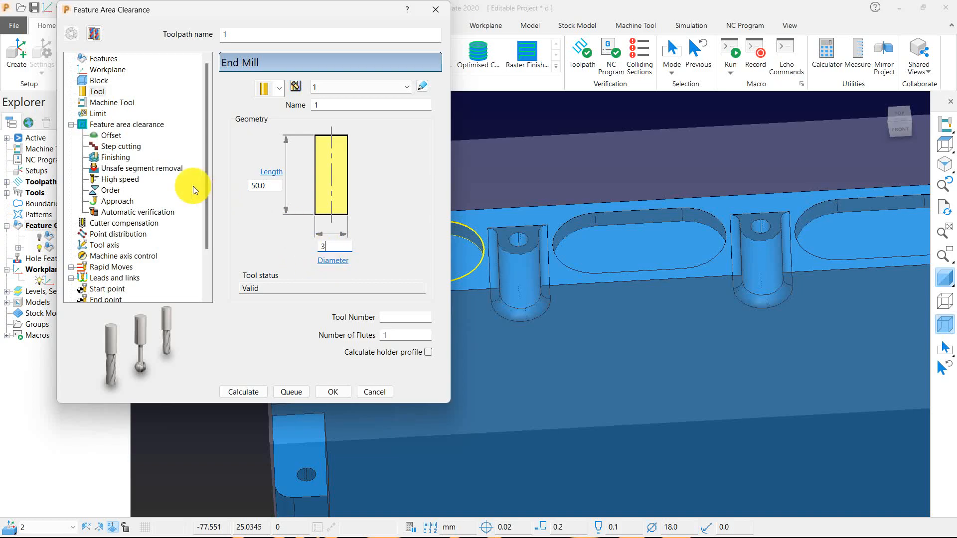
Step: Set the area clearance stepover to 1.0 and the stepdown to 0.1
left_click(127, 125)
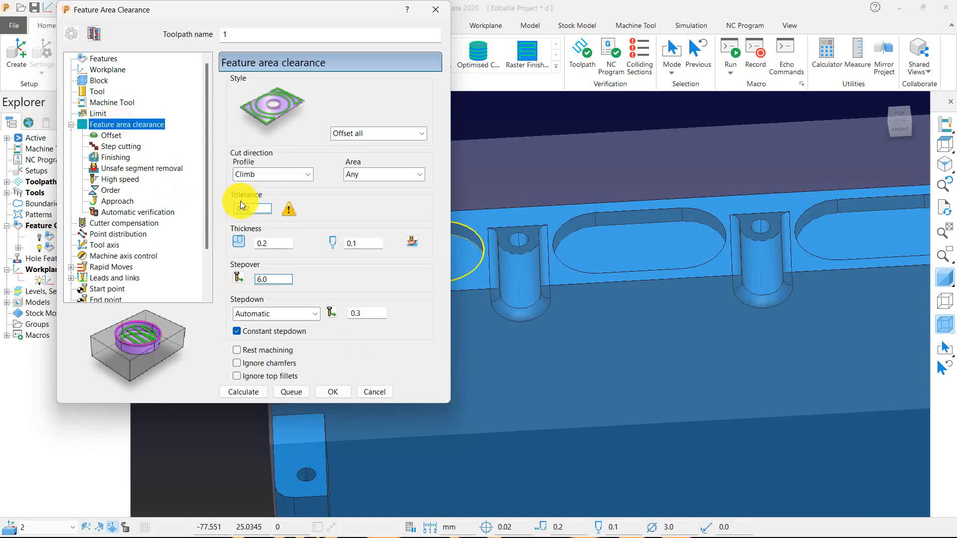
double_click(273, 278)
type("1")
double_click(366, 313)
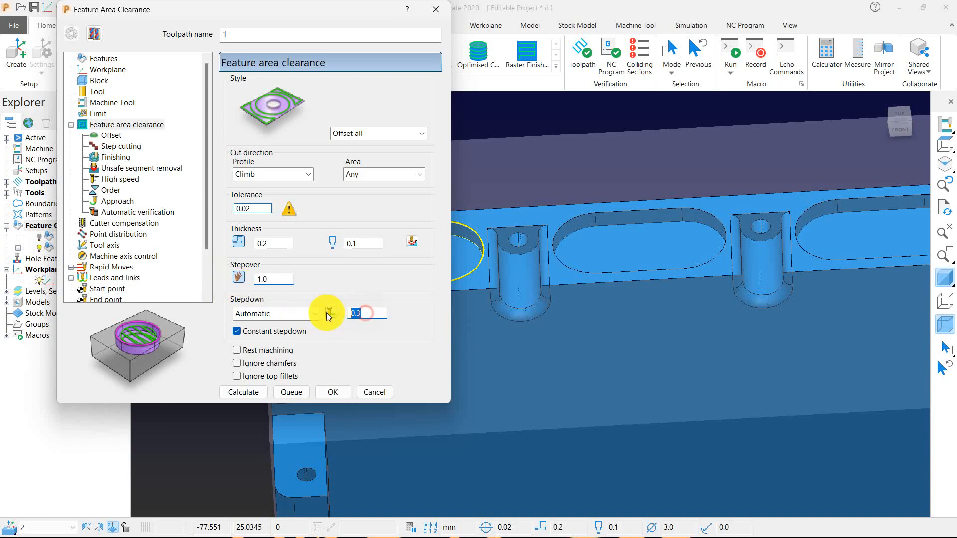
type(".1")
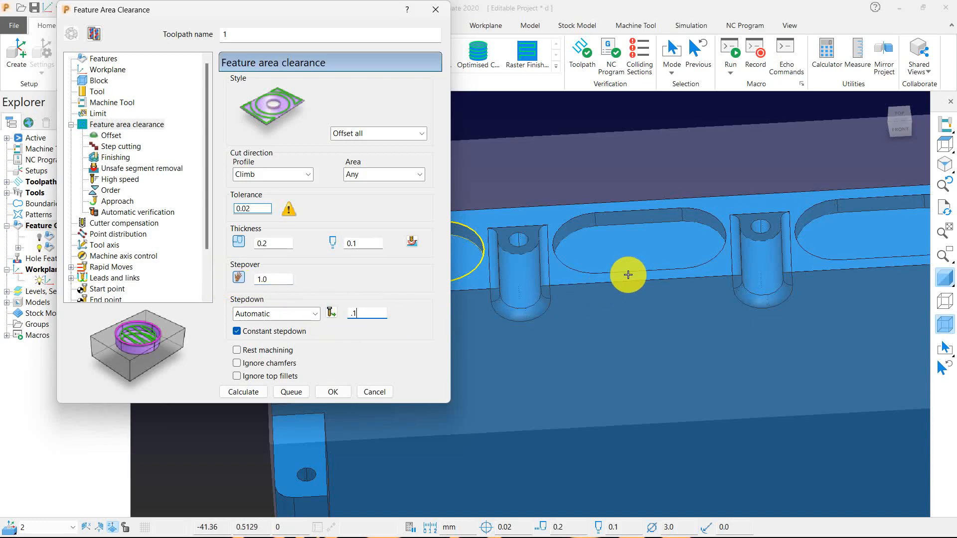
Step: Calculate the pocket's area clearance toolpath, dismiss the plunge warning, and close the strategy settings
scroll(630, 274, "down", 5)
left_click(249, 391)
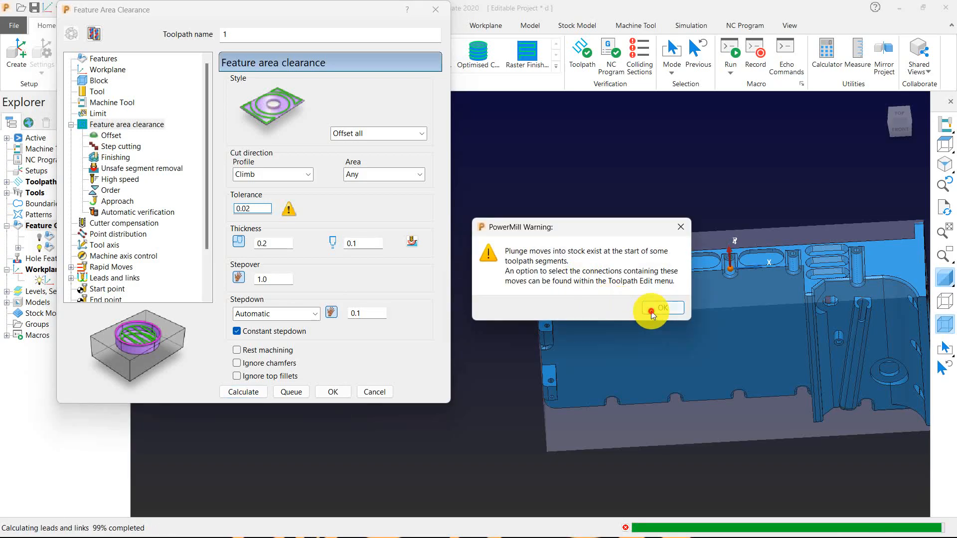
left_click(653, 309)
scroll(593, 279, "up", 5)
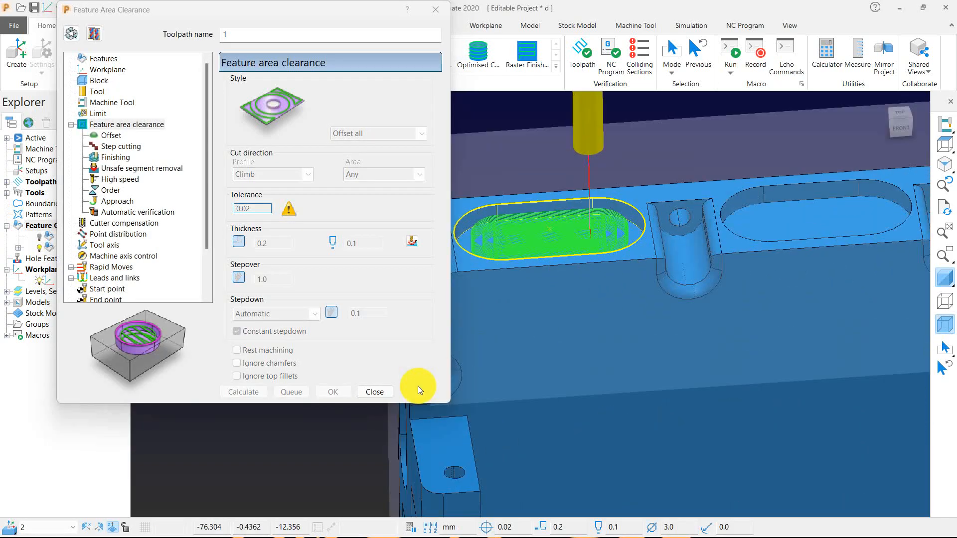
scroll(521, 302, "down", 5)
middle_click_drag(530, 241, 515, 316)
left_click(374, 391)
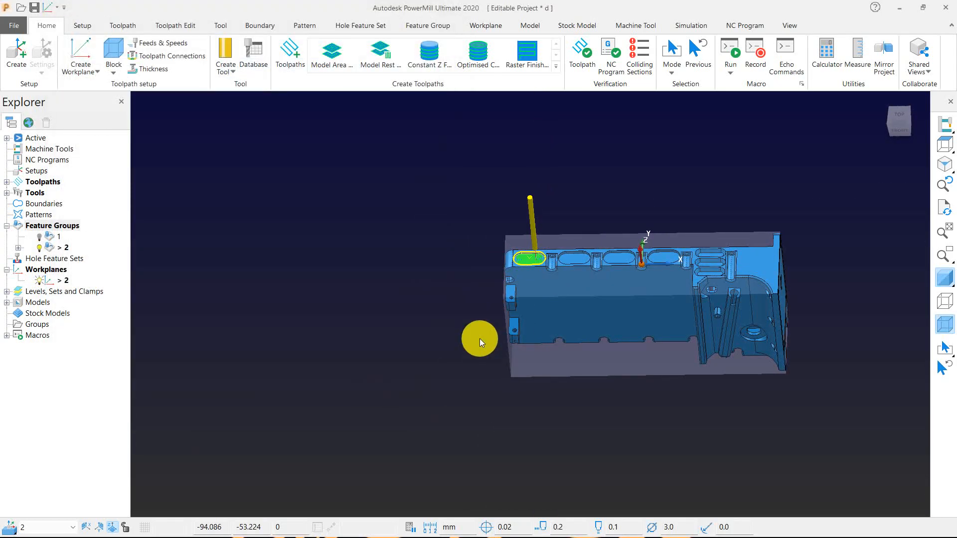
Step: Deactivate and hide feature group 2, and show the part with its pocket toolpath from the top
left_click(944, 145)
middle_click_drag(634, 321, 566, 243)
scroll(566, 243, "down", 4)
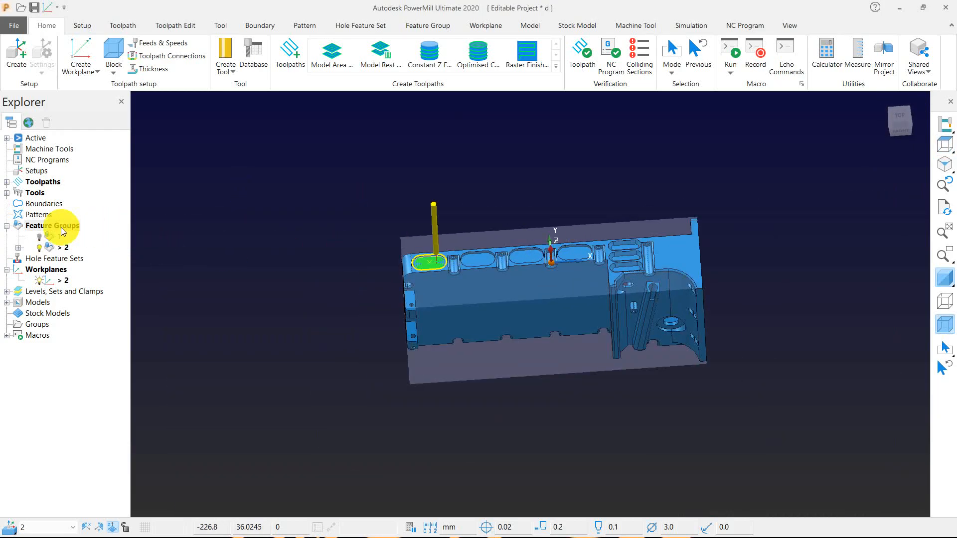
left_click(50, 248)
scroll(445, 264, "up", 5)
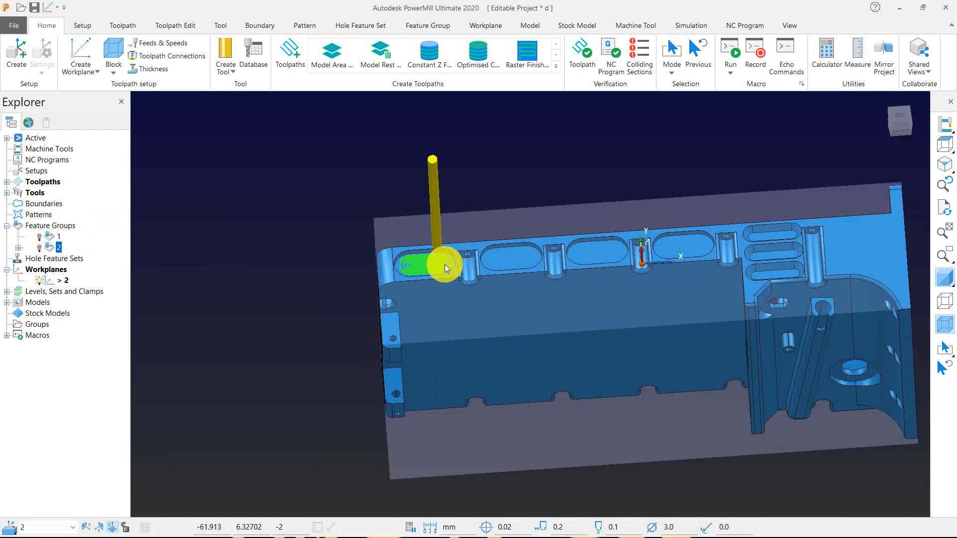
scroll(411, 301, "down", 1)
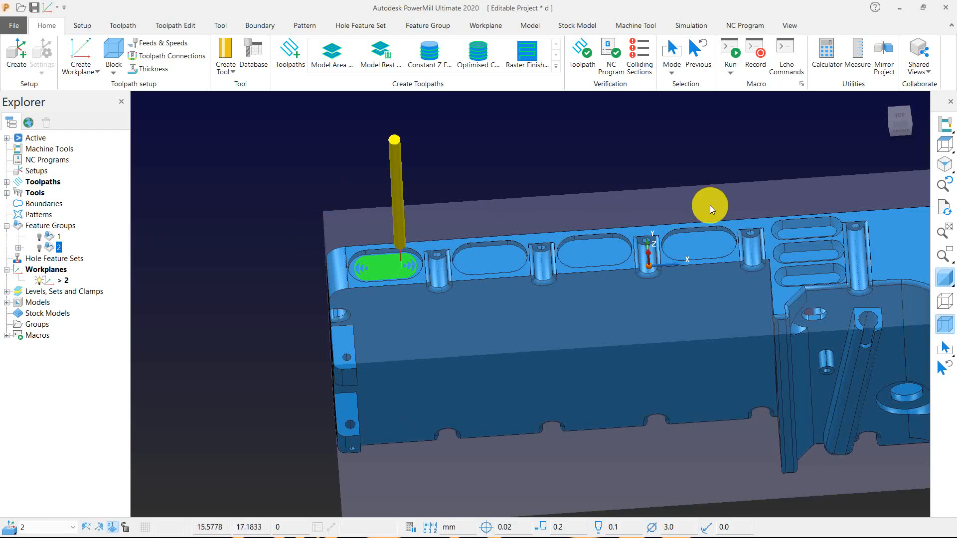
left_click(944, 143)
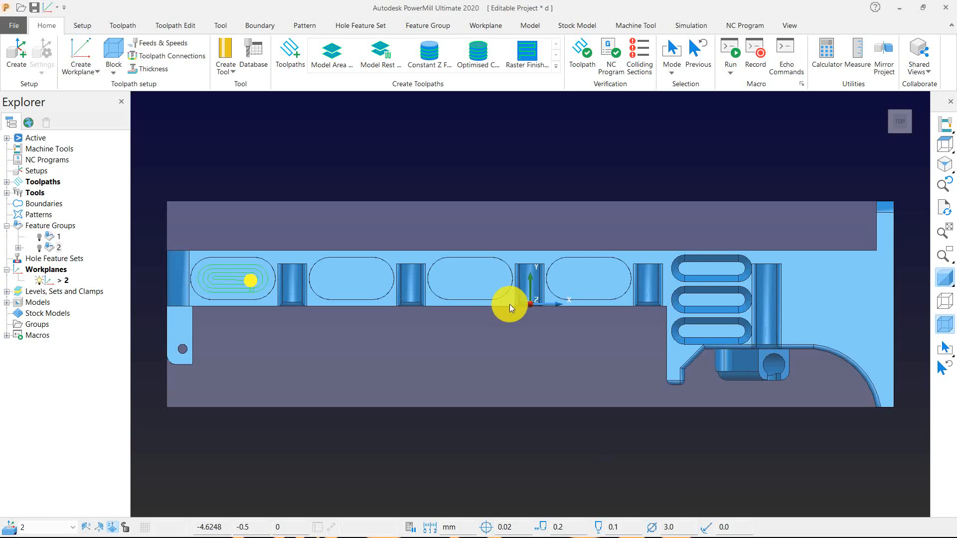
right_click(74, 226)
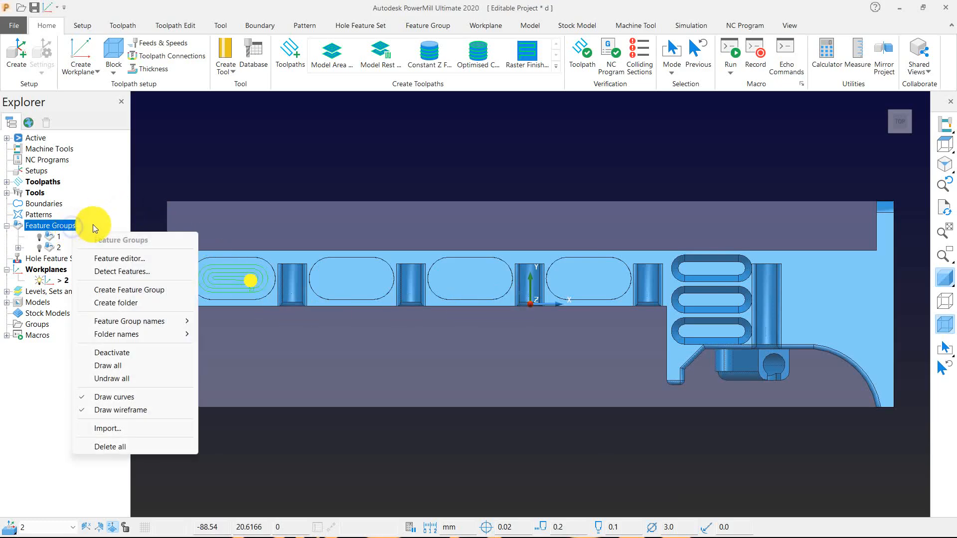
left_click(120, 254)
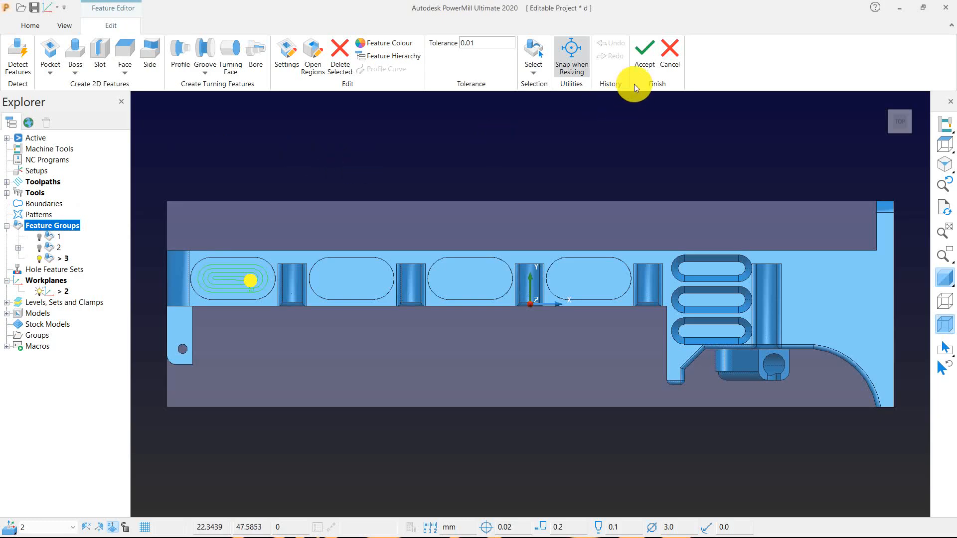
left_click(669, 57)
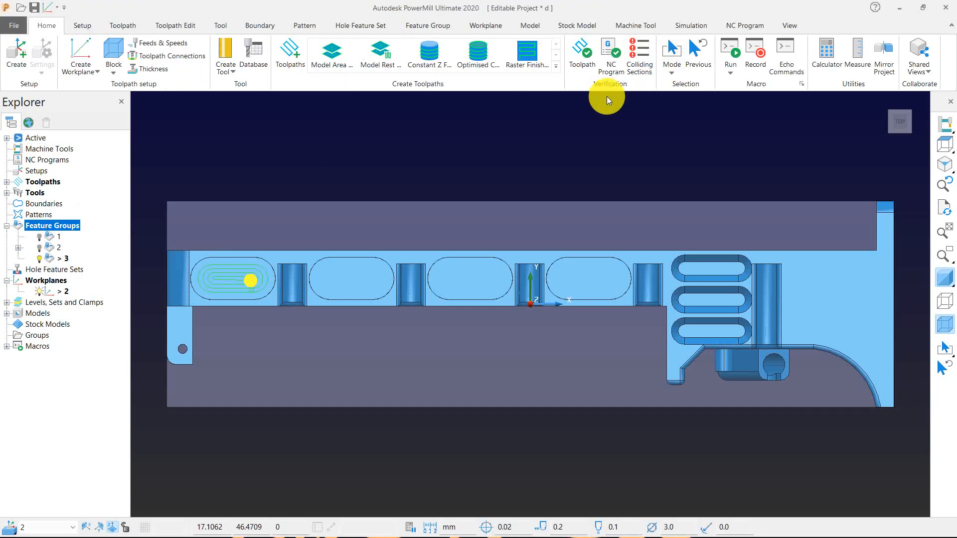